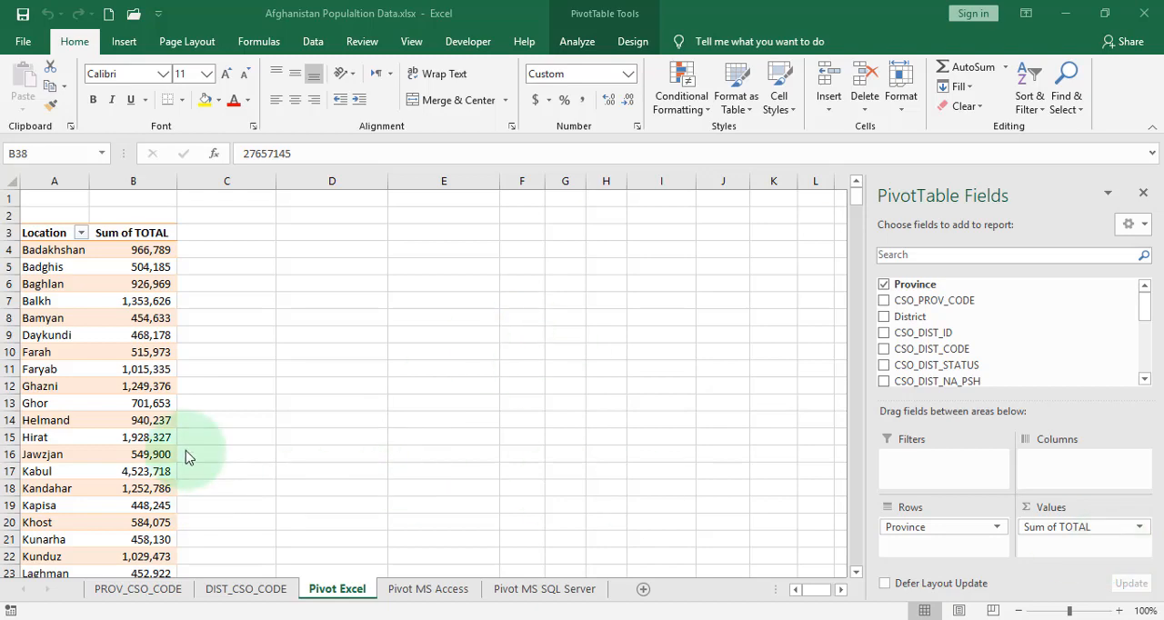
# Examine the TOTAL, TOT_MALE and TOT_FEMALE columns of the source table on the DIST_CSO_CODE sheet
pyautogui.click(139, 353)
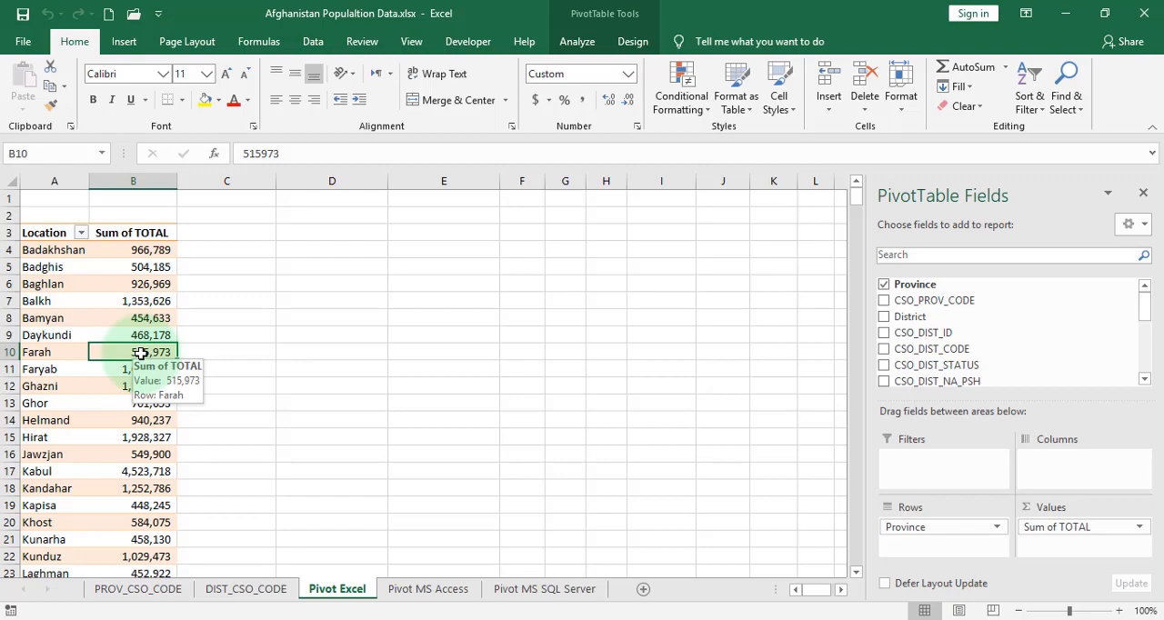
pyautogui.click(259, 592)
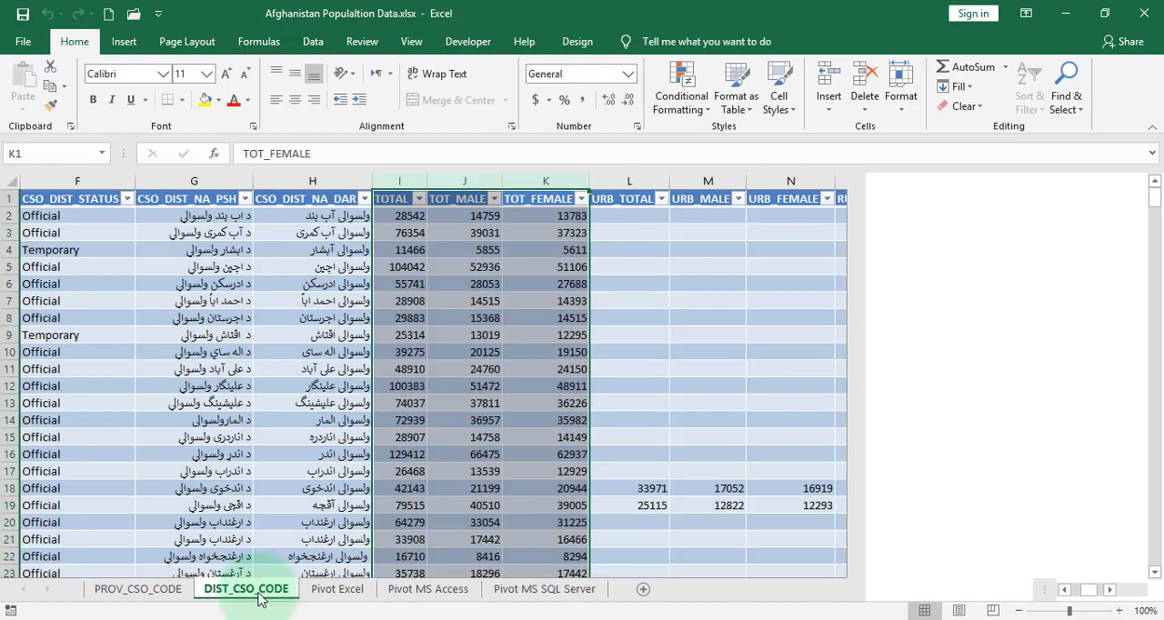
pyautogui.click(630, 353)
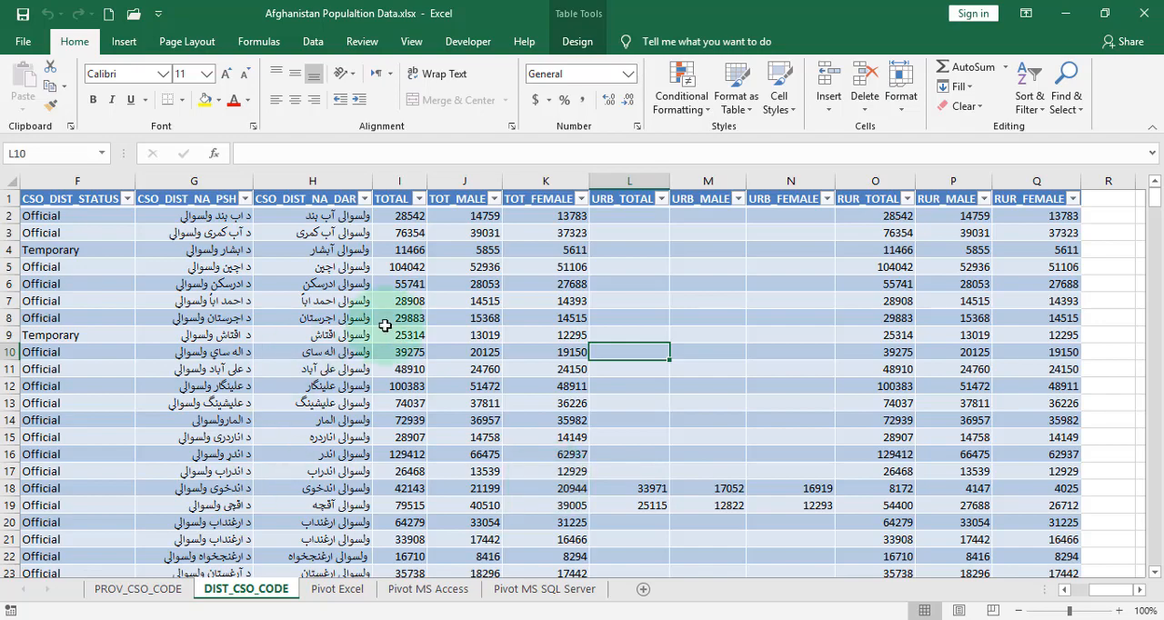
pyautogui.click(397, 197)
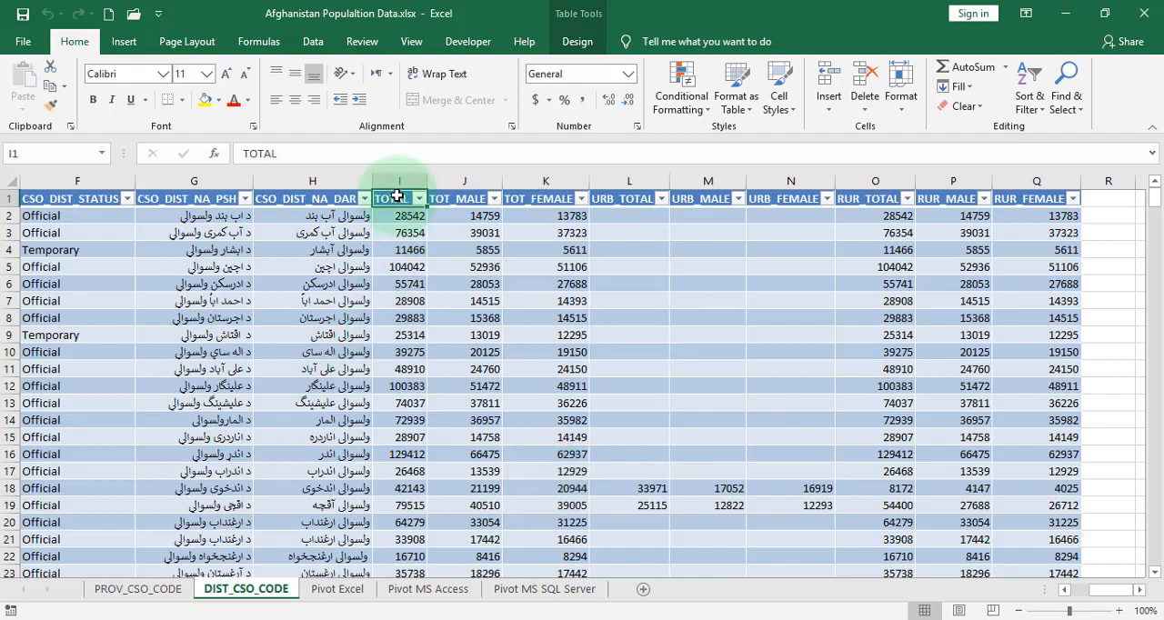
pyautogui.click(473, 204)
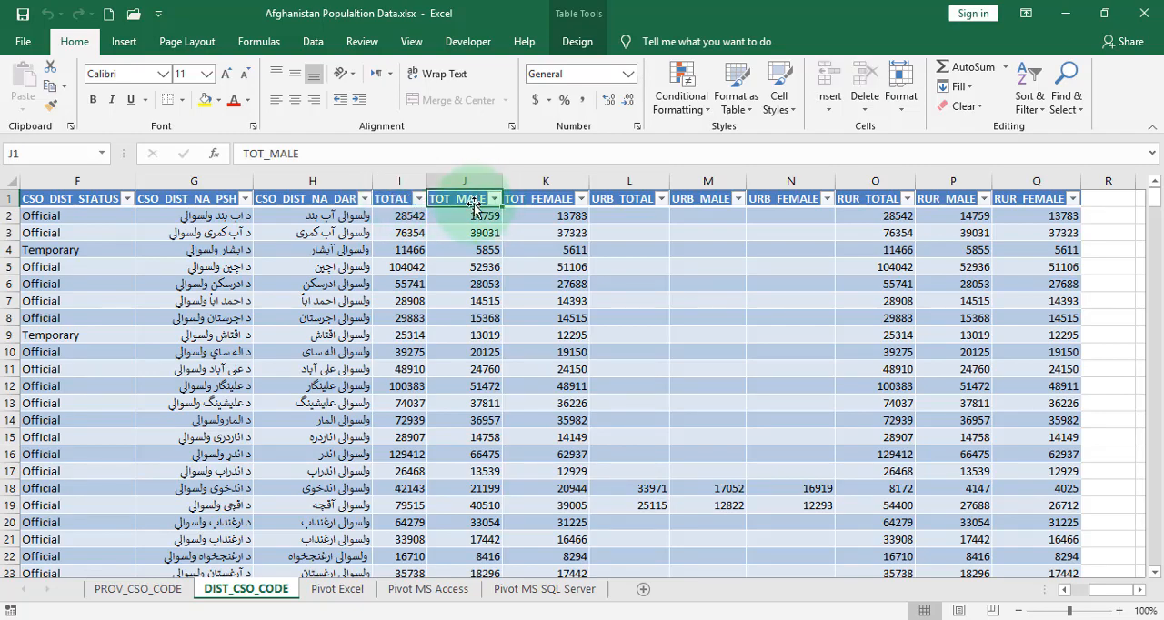
pyautogui.click(552, 191)
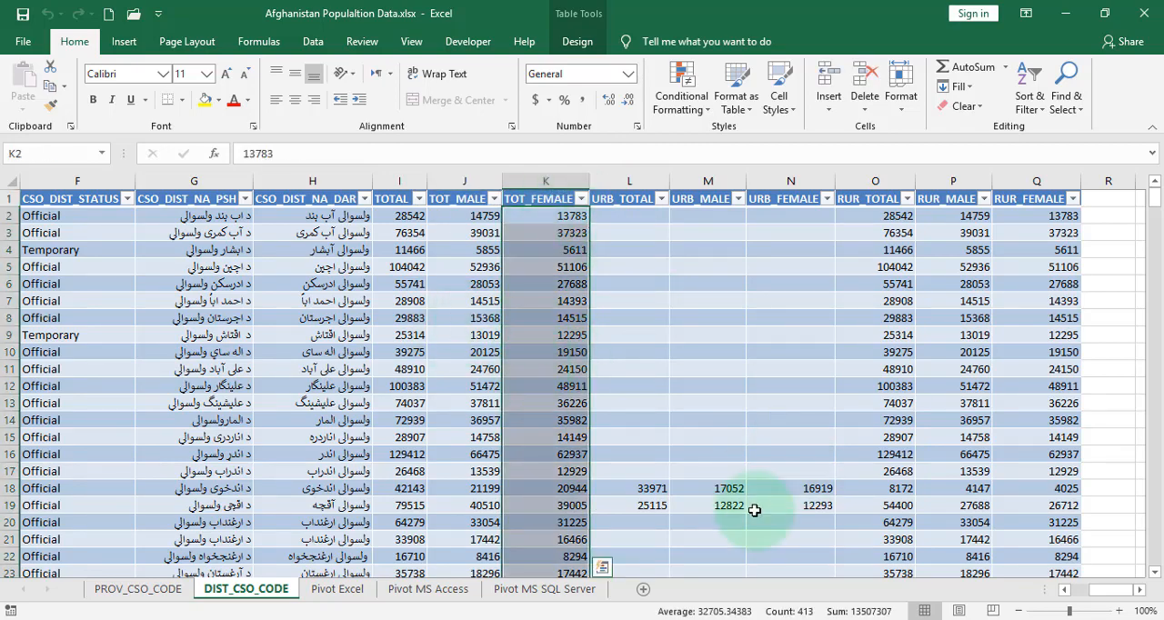
pyautogui.click(545, 318)
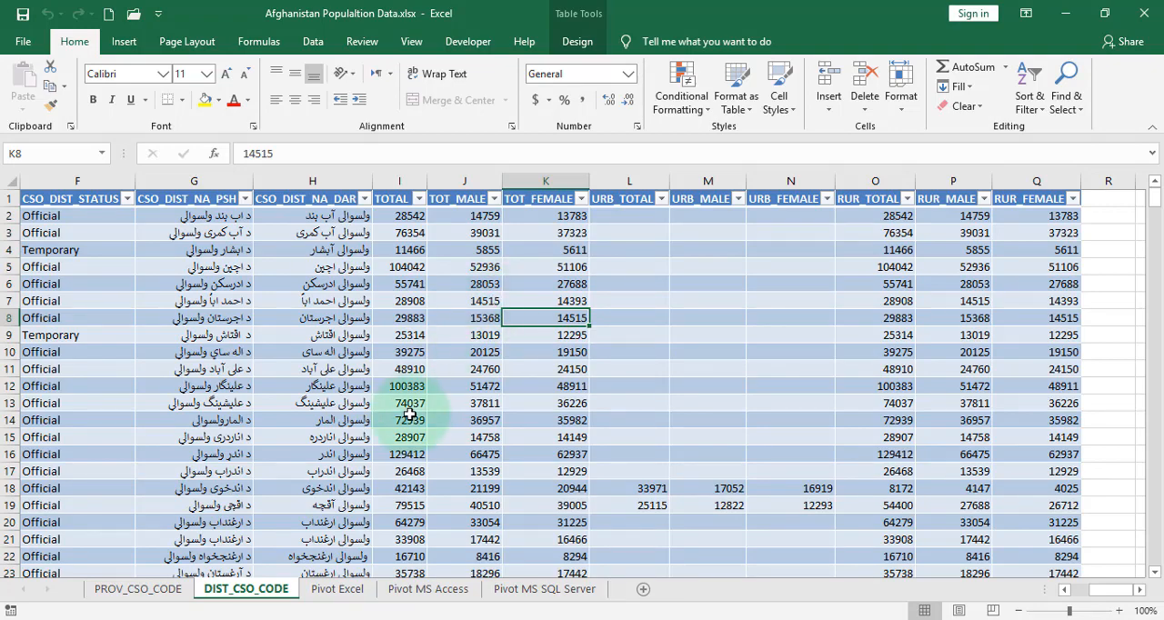
# Review the pivot tables on the Pivot Excel, Pivot MS Access and Pivot MS SQL Server sheets, ending on Pivot Excel
pyautogui.click(324, 606)
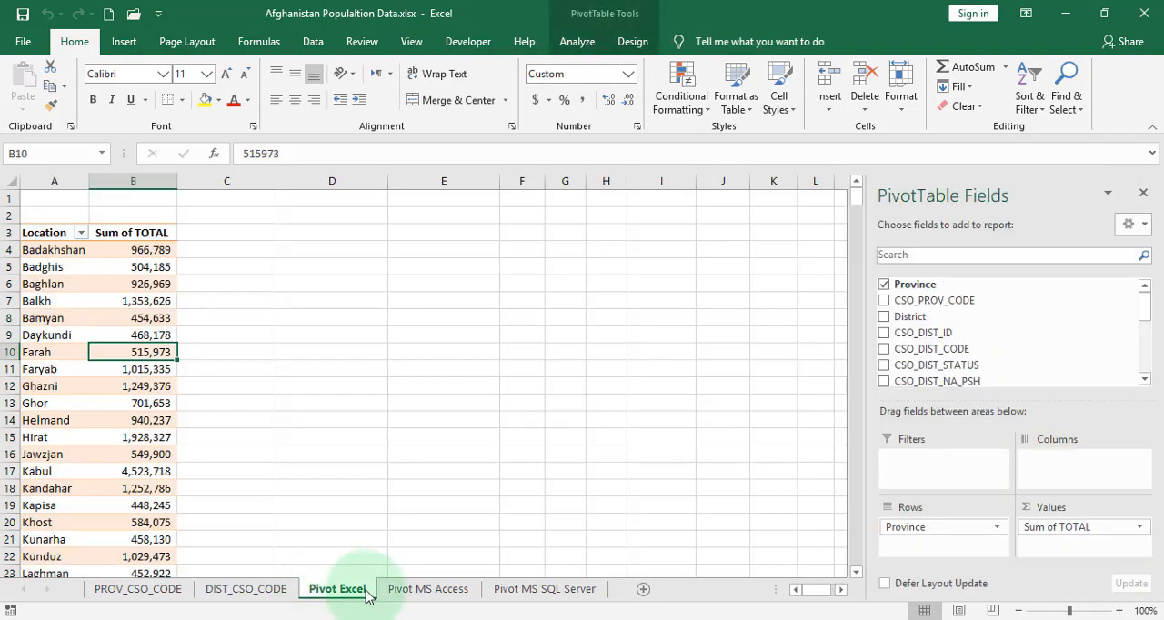
pyautogui.click(429, 592)
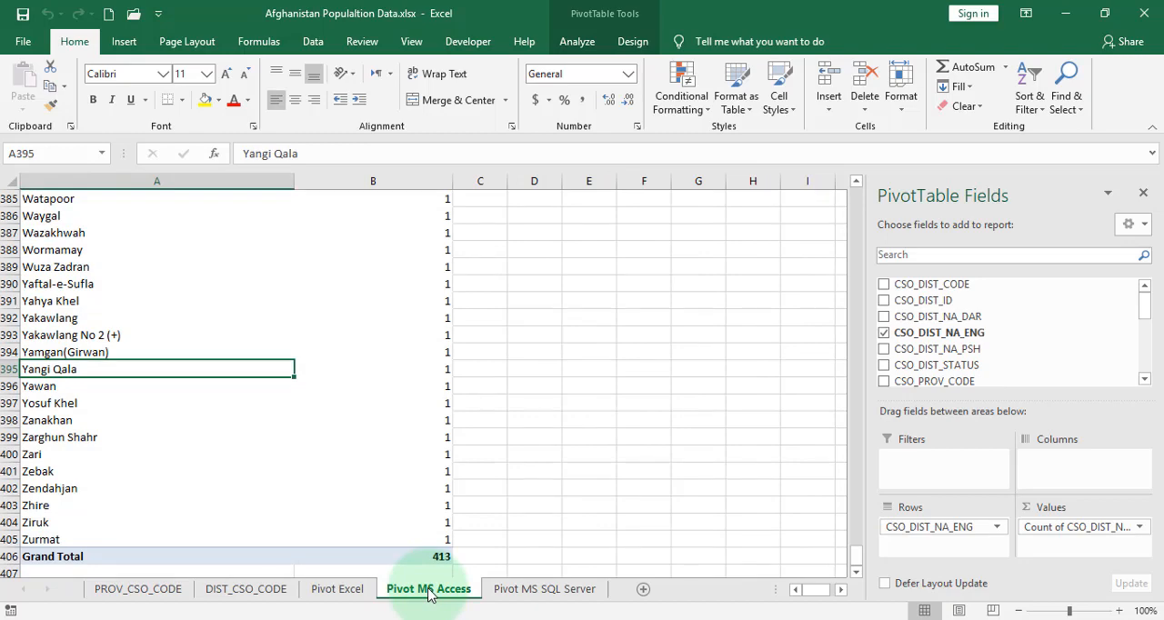
pyautogui.click(532, 593)
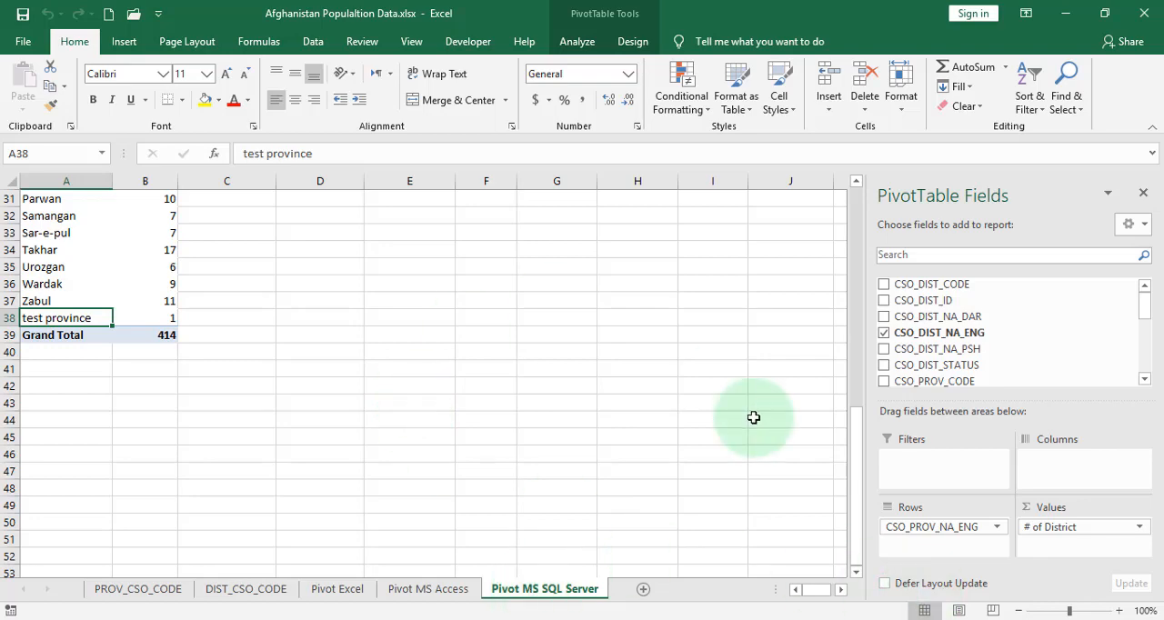
pyautogui.moveTo(856, 482); pyautogui.dragTo(730, 155)
pyautogui.click(347, 591)
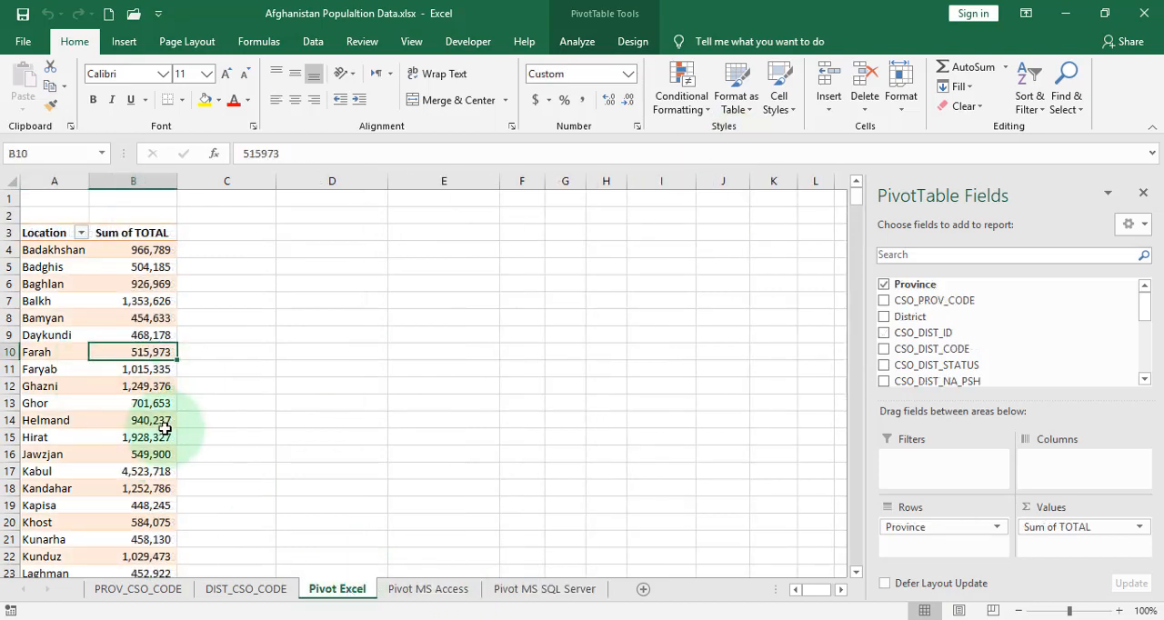
# Start a new calculated field for the province pivot table and name it "% Of Male"
pyautogui.click(110, 311)
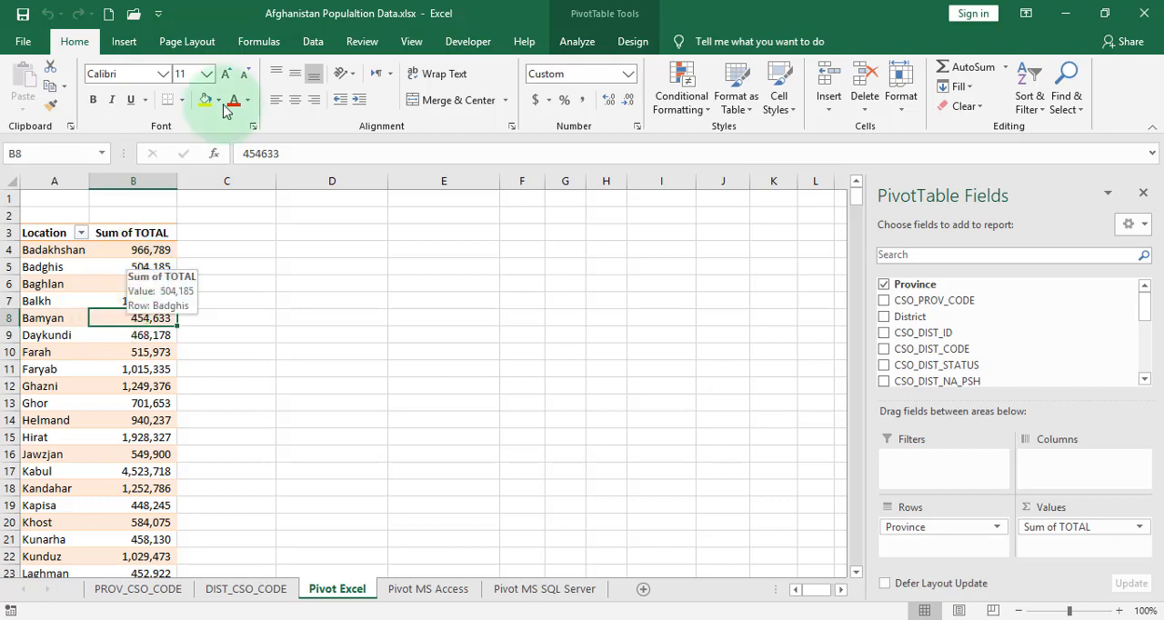
pyautogui.click(587, 50)
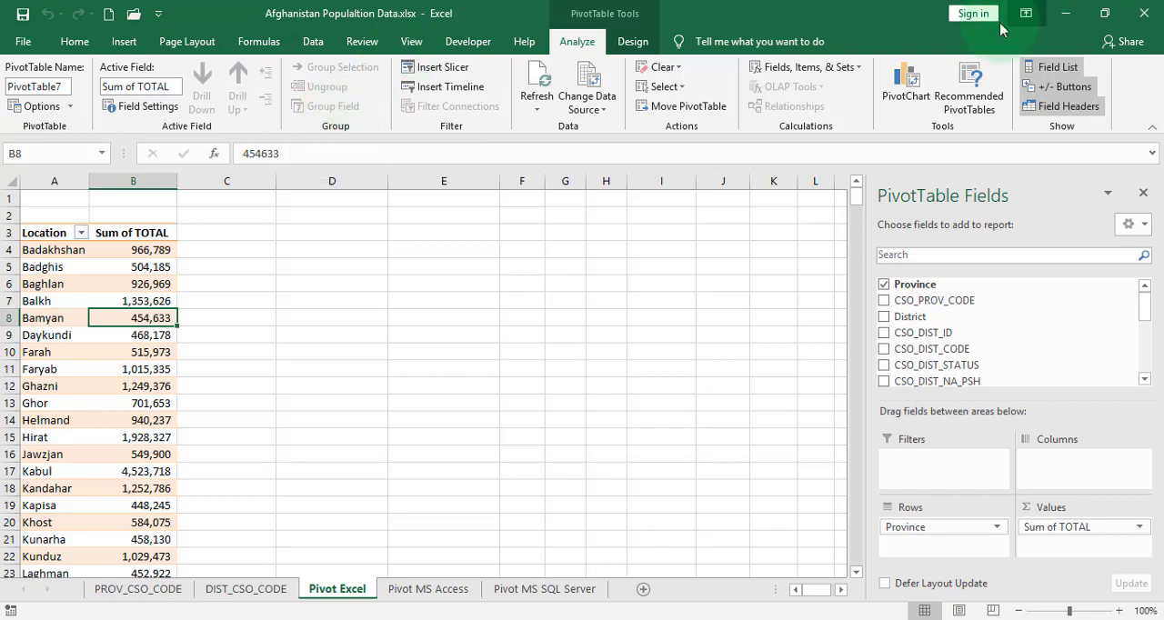
pyautogui.click(812, 69)
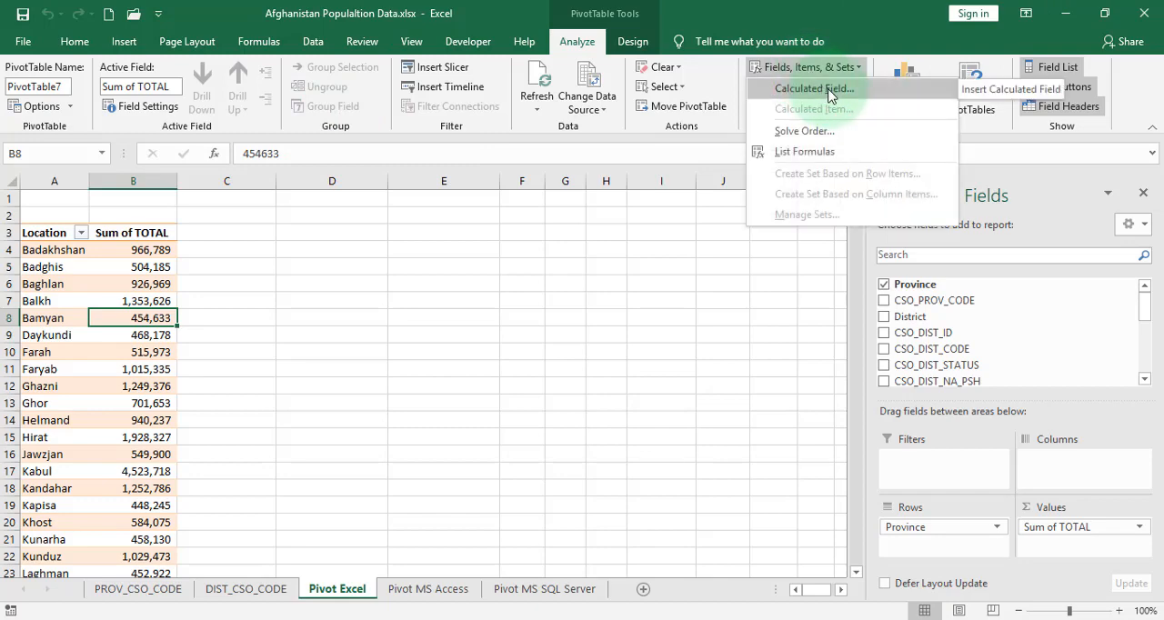
pyautogui.click(814, 89)
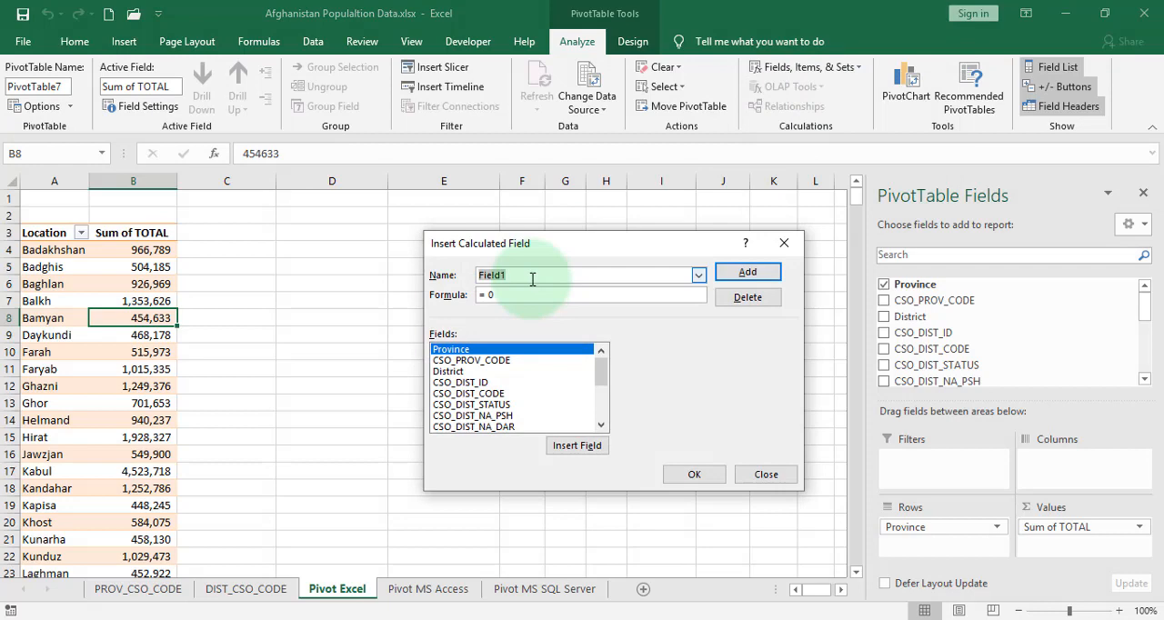
pyautogui.write('% OF')
pyautogui.press('BackSpace')
pyautogui.write('f Male')
# Replace the default 0 in the calculated field's formula with the TOT_MALE field
pyautogui.click(513, 295)
pyautogui.press('BackSpace')
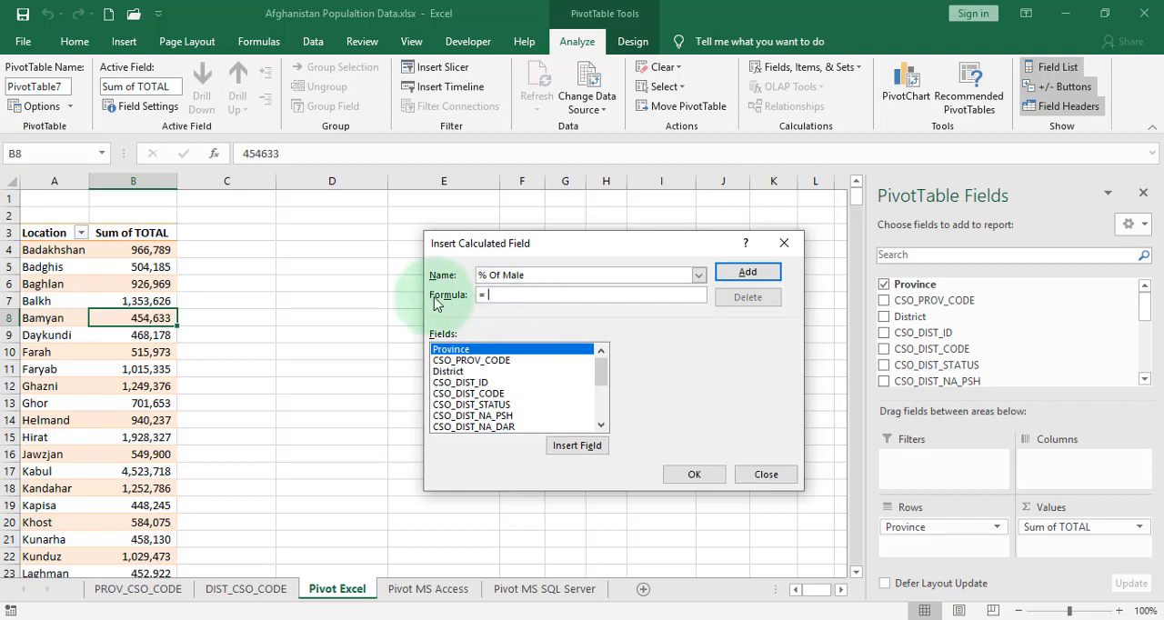
pyautogui.click(602, 424)
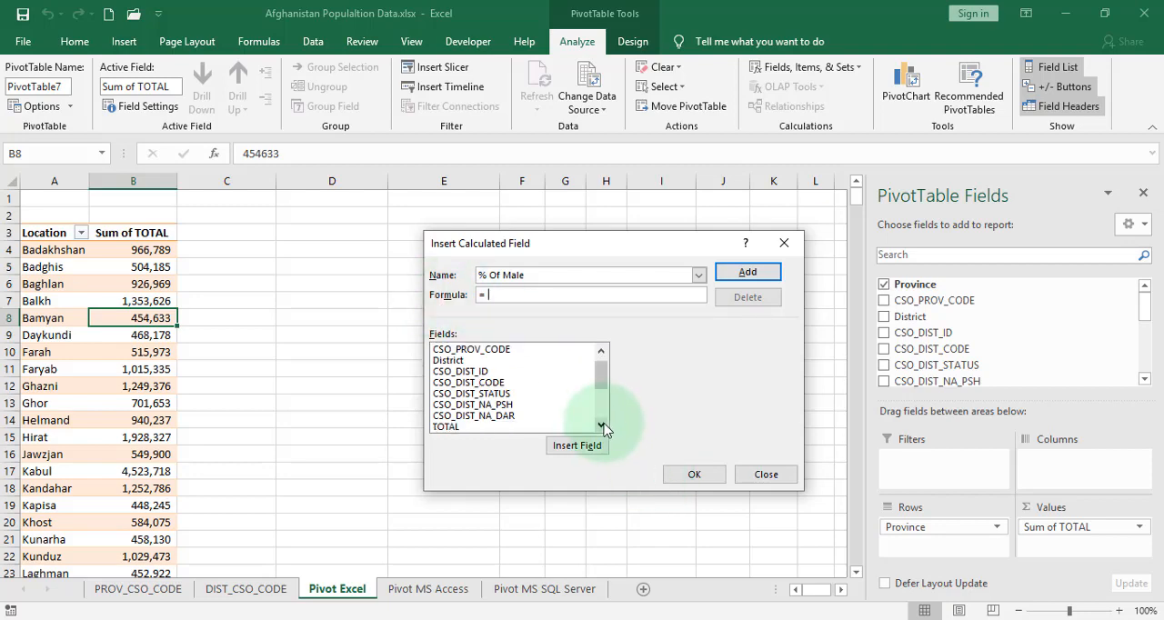
pyautogui.click(602, 425)
pyautogui.click(602, 424)
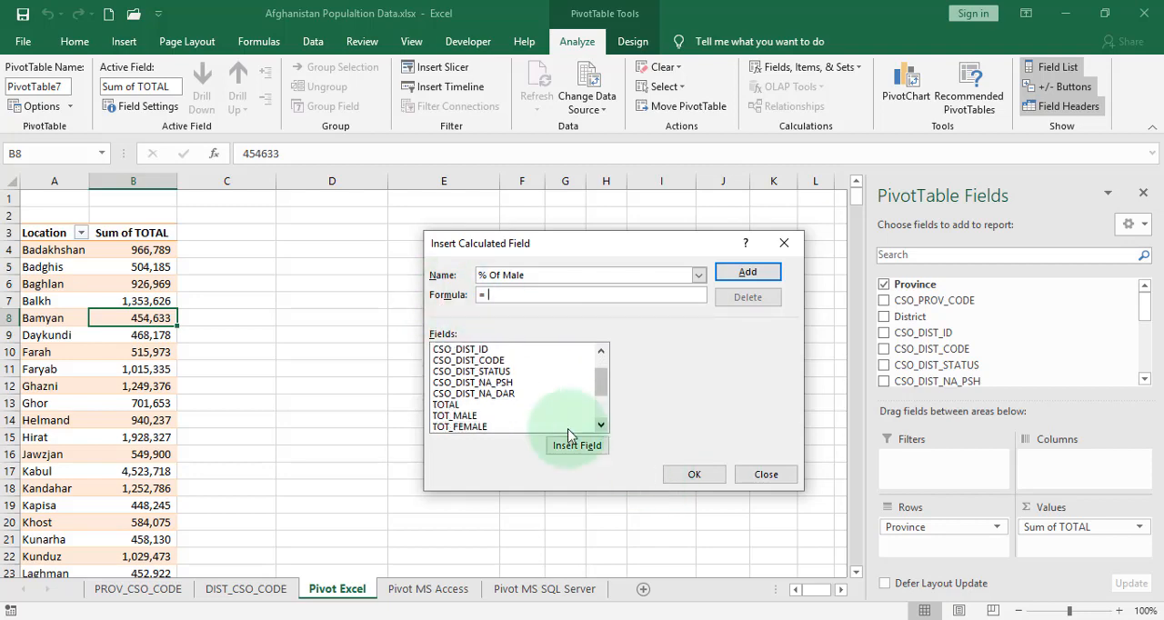
pyautogui.click(467, 415)
pyautogui.doubleClick(466, 415)
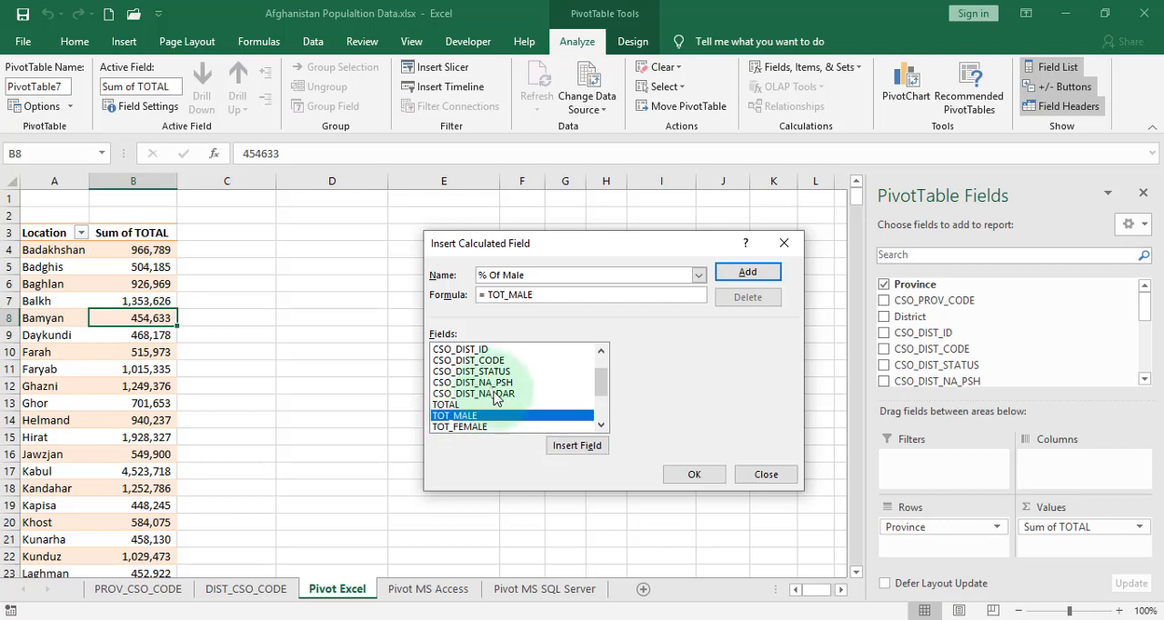
# Complete the formula as = TOT_MALE/ TOTAL and add the calculated field to the pivot table
pyautogui.click(545, 296)
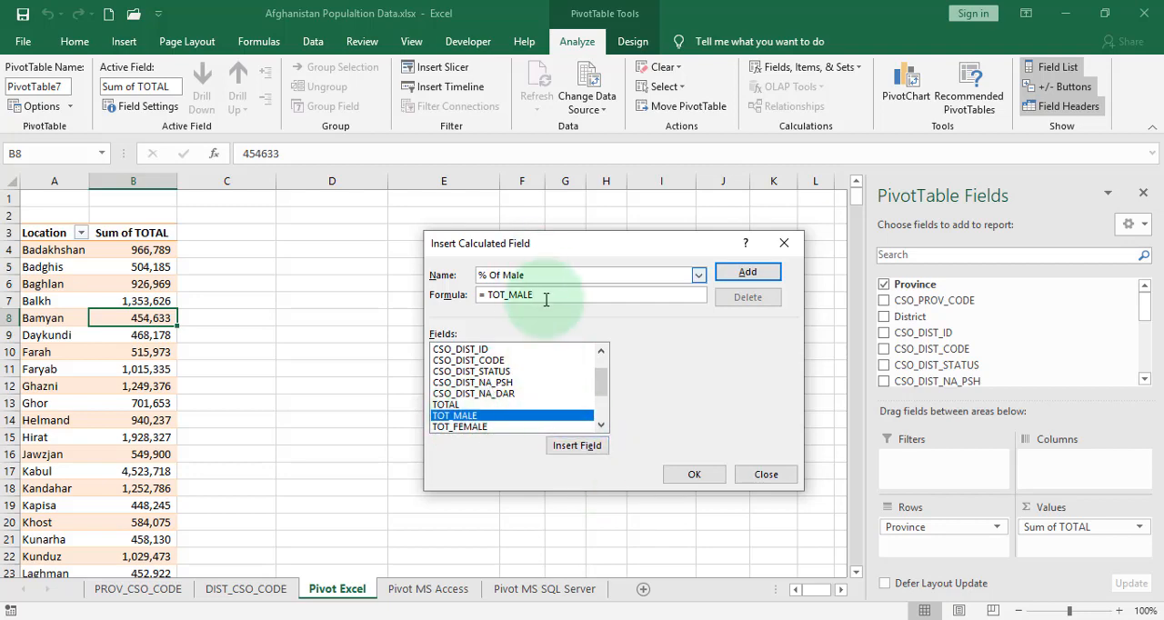
pyautogui.write('/')
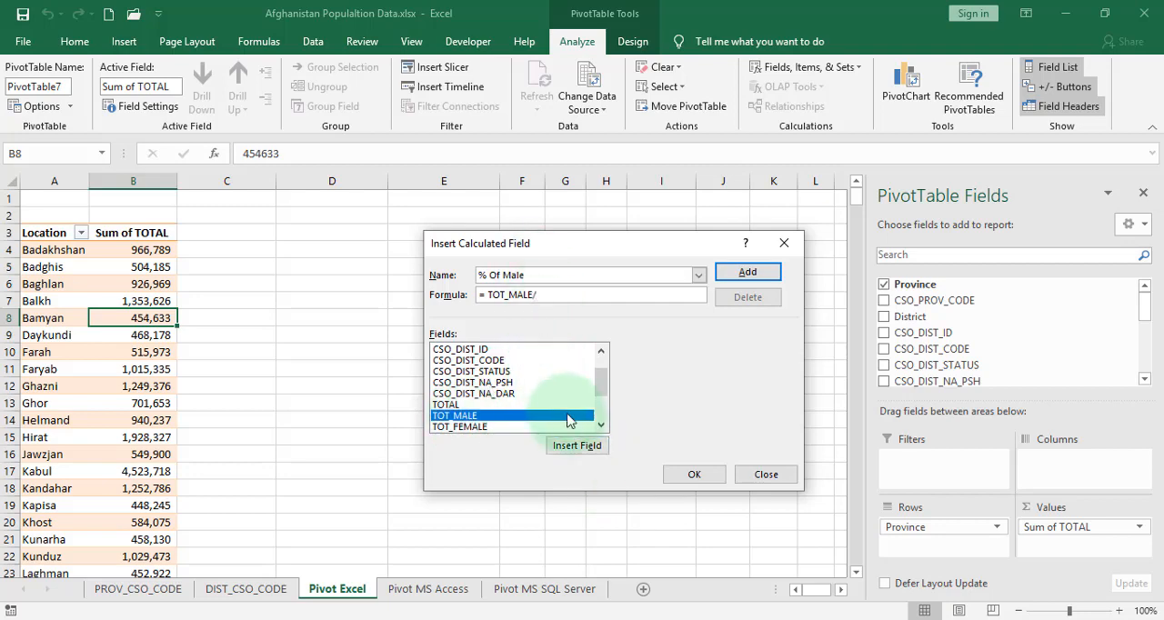
pyautogui.click(443, 405)
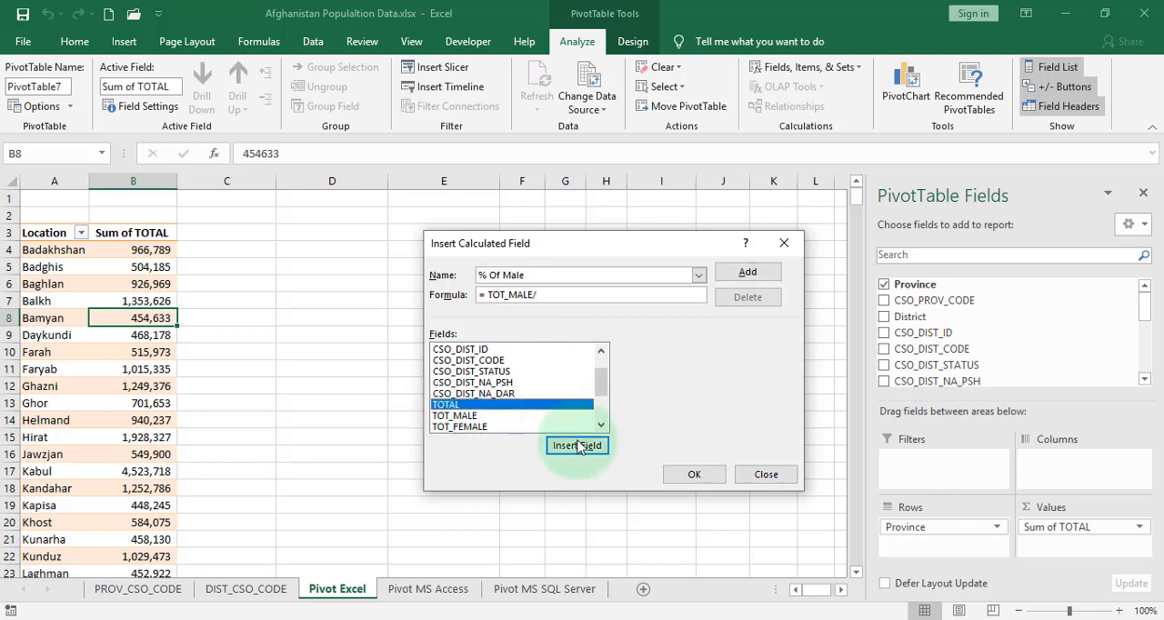
pyautogui.click(577, 446)
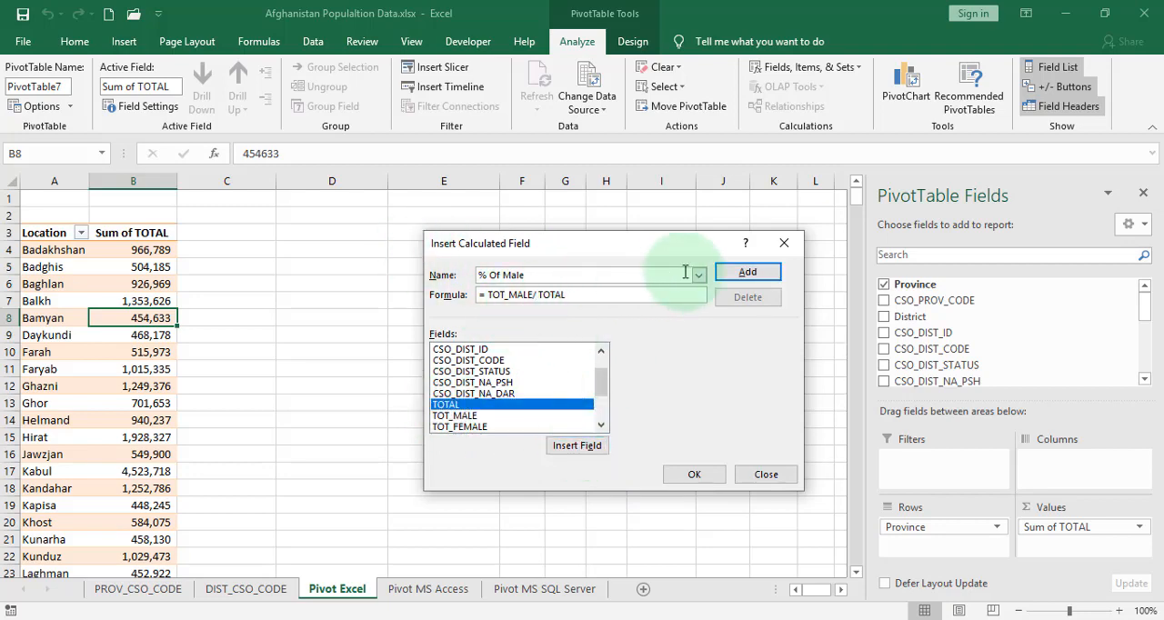
pyautogui.click(696, 475)
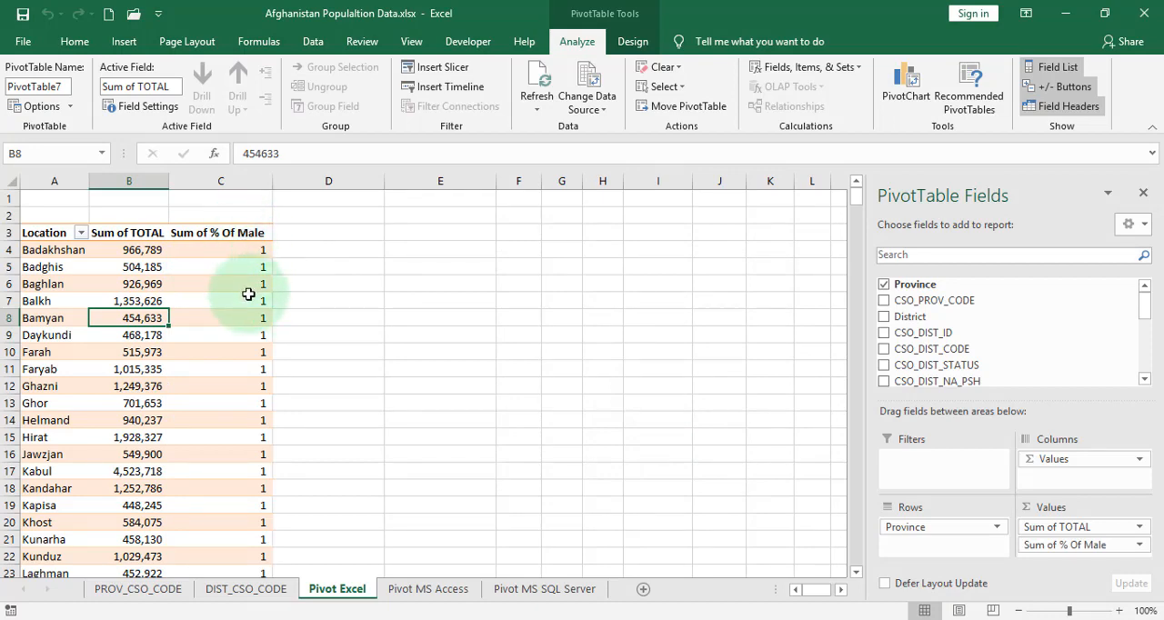
# Format the whole "Sum of % Of Male" column as a percentage and check the Kapisa value
pyautogui.moveTo(248, 294)
pyautogui.click(253, 286)
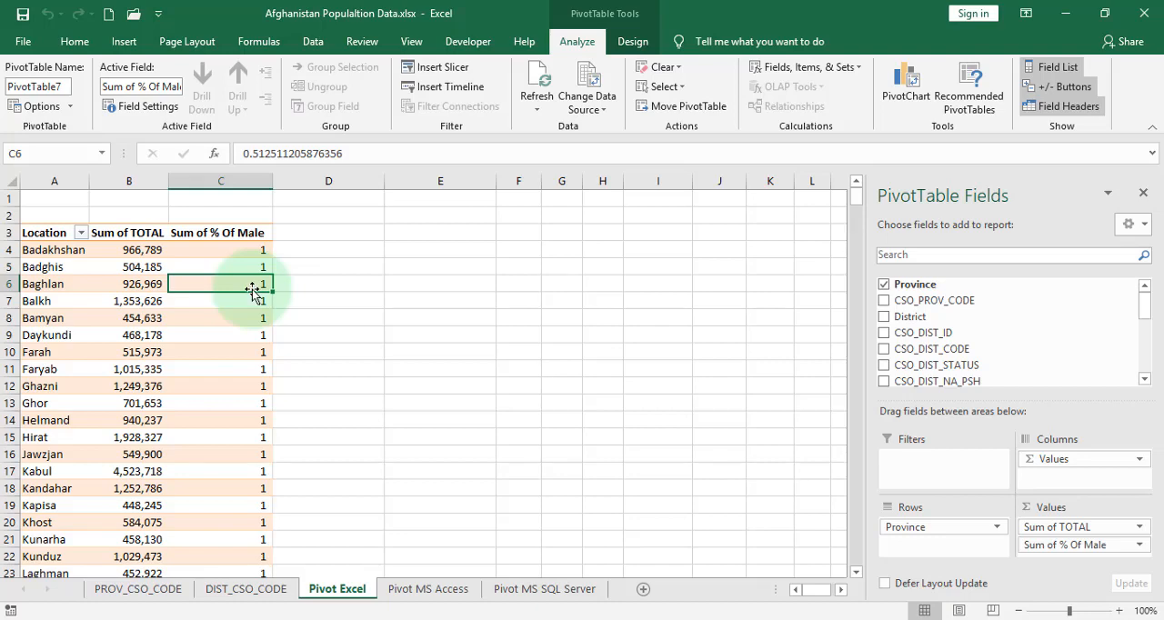
pyautogui.moveTo(248, 265)
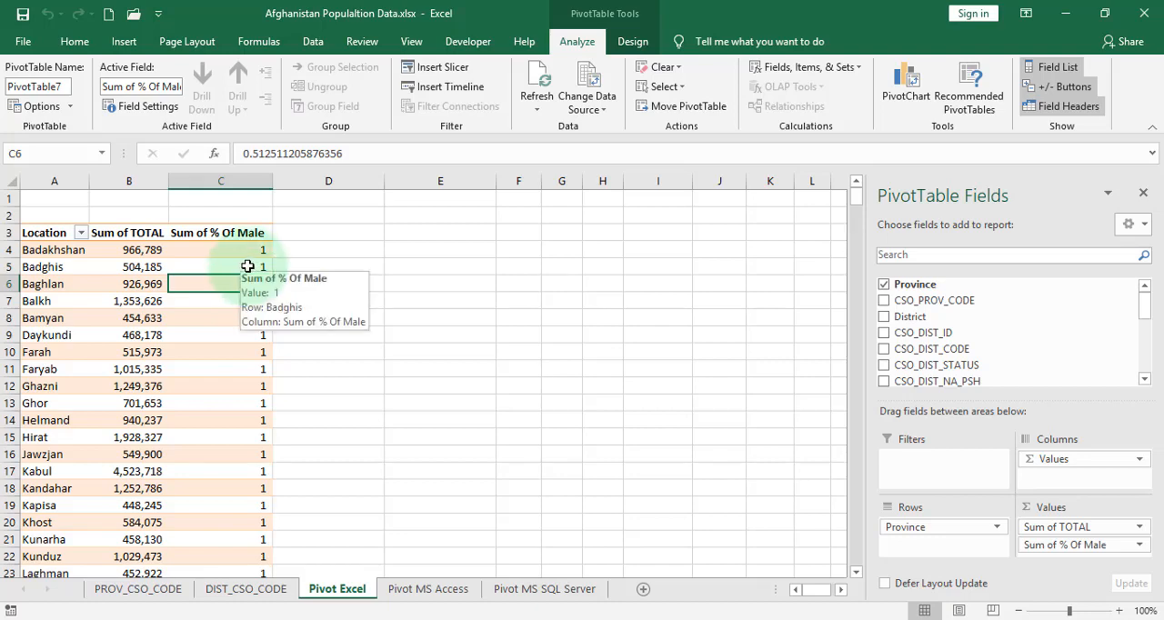
pyautogui.click(231, 182)
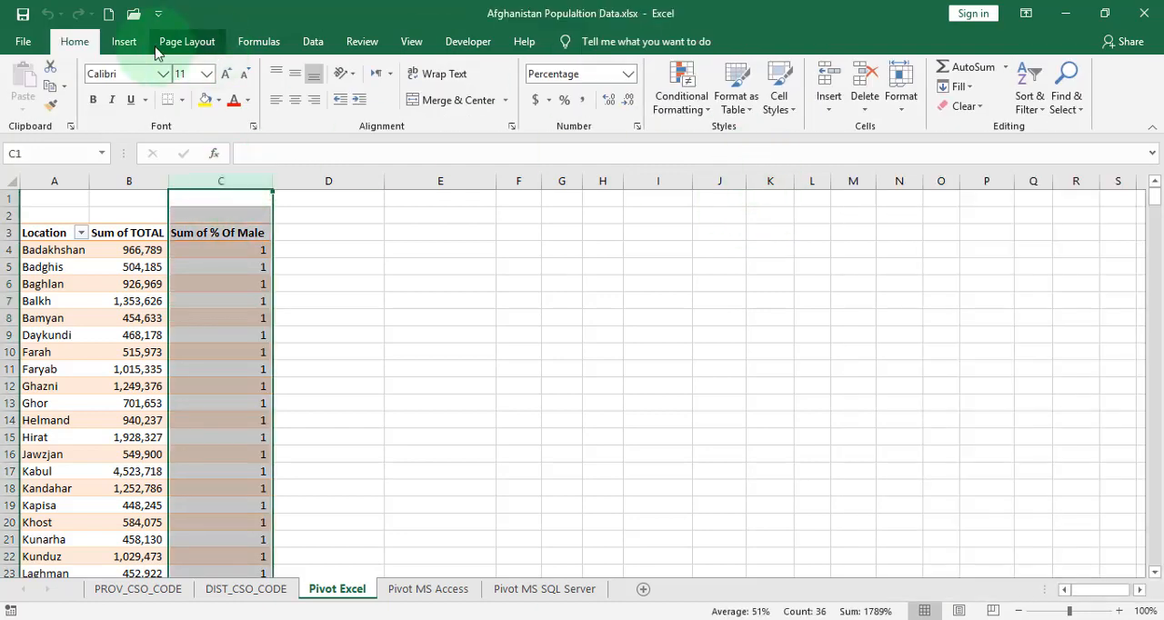
pyautogui.click(565, 101)
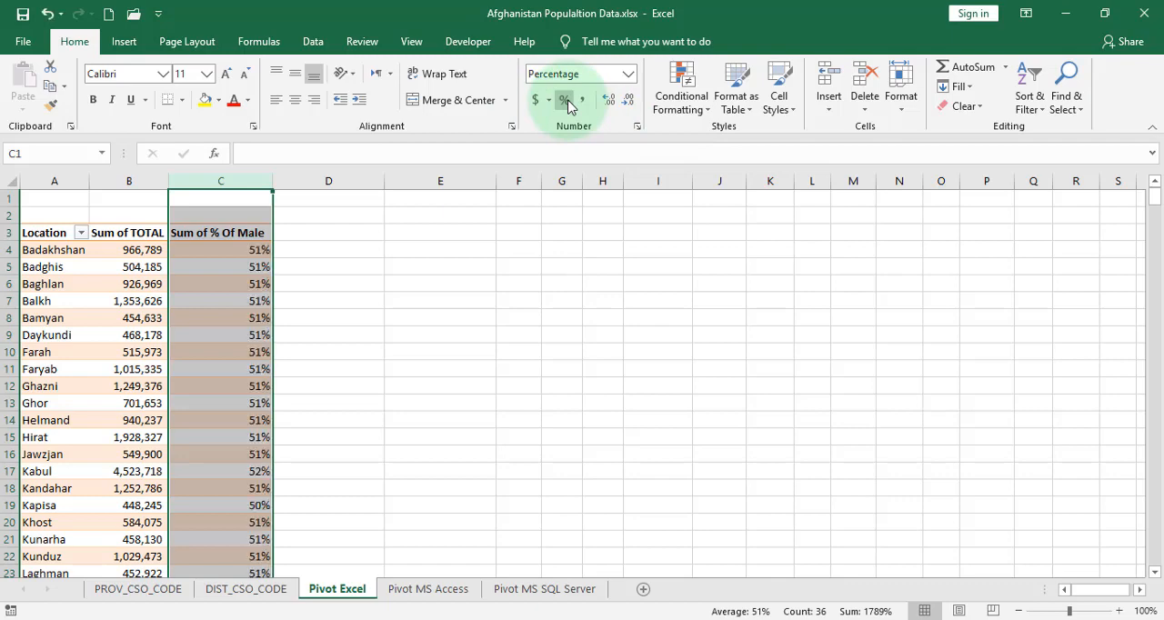
pyautogui.click(262, 505)
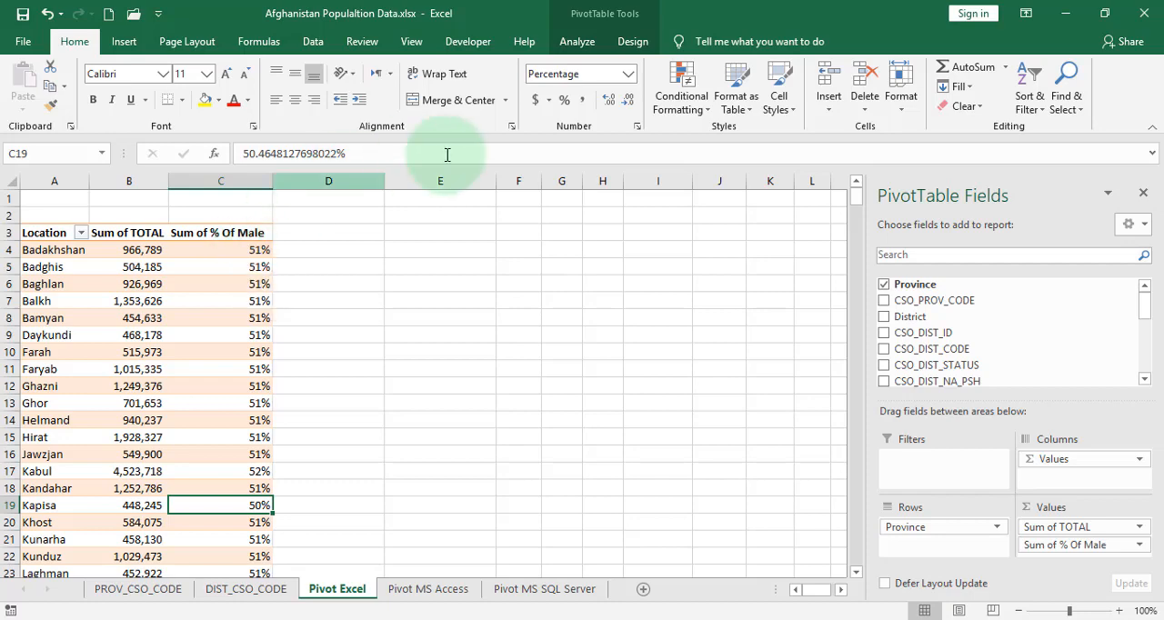
# Start another calculated field for the pivot table and name it "% of Female"
pyautogui.click(241, 338)
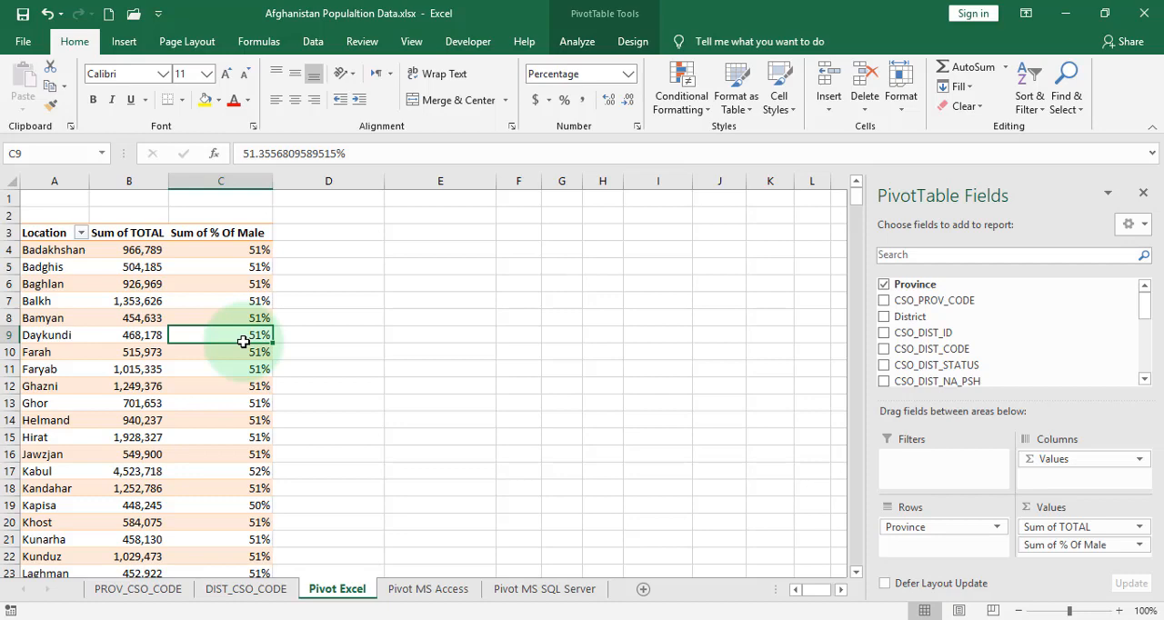
pyautogui.click(578, 42)
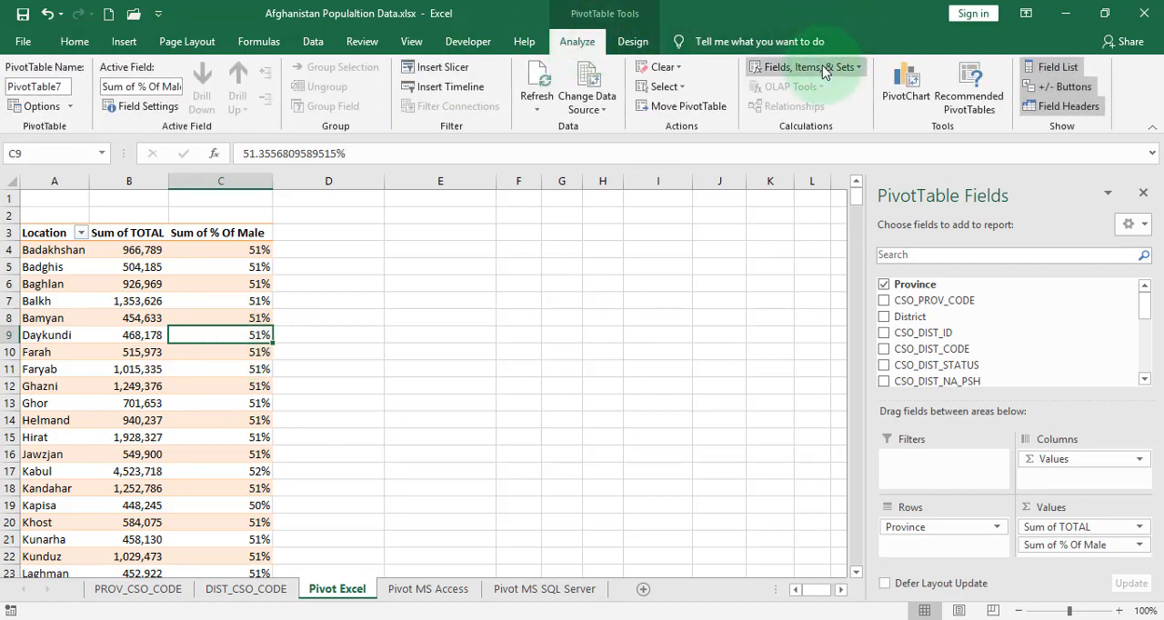
pyautogui.click(821, 68)
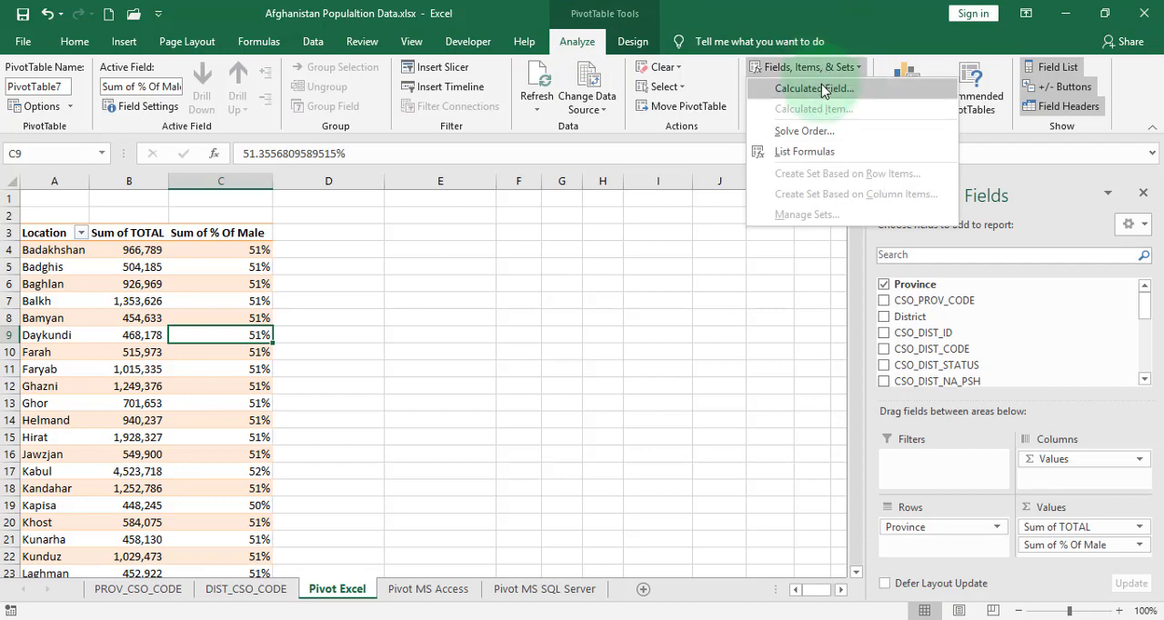
pyautogui.click(814, 88)
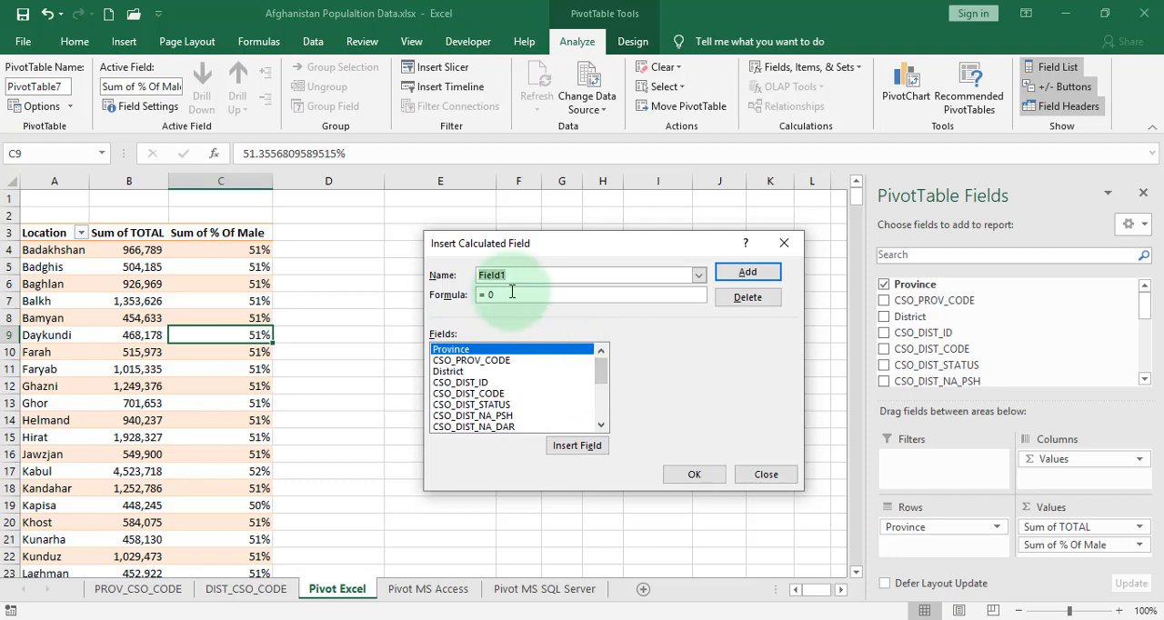
pyautogui.write('% of Female')
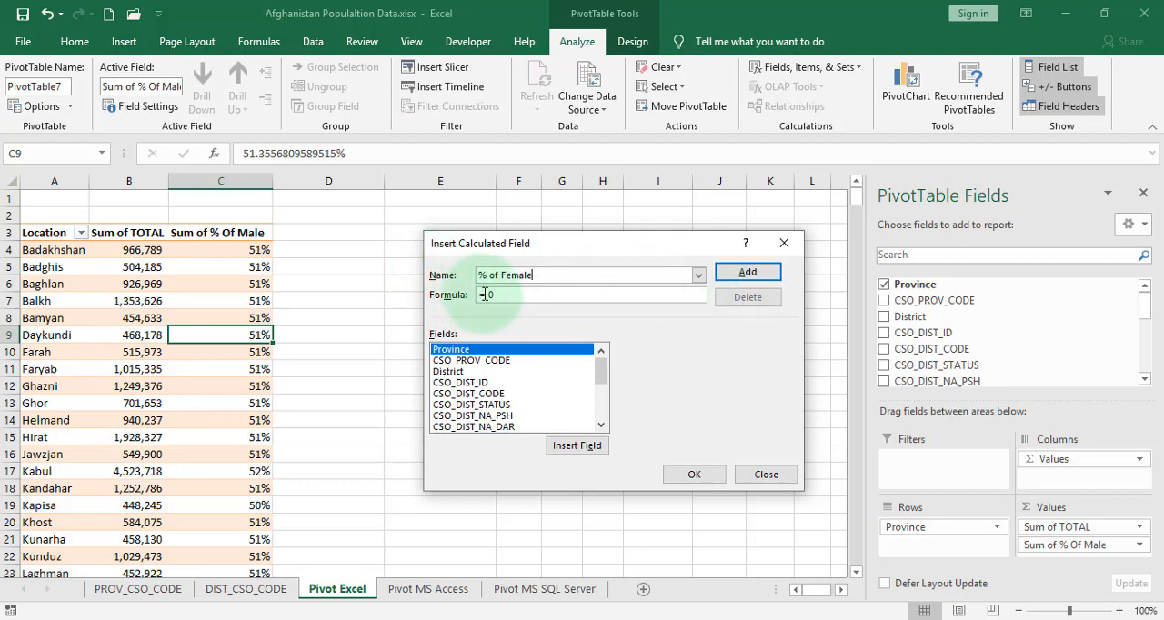
# Replace the default 0 in the "% of Female" calculated field's formula with the TOT_FEMALE field
pyautogui.moveTo(487, 295); pyautogui.dragTo(544, 298)
pyautogui.press('BackSpace')
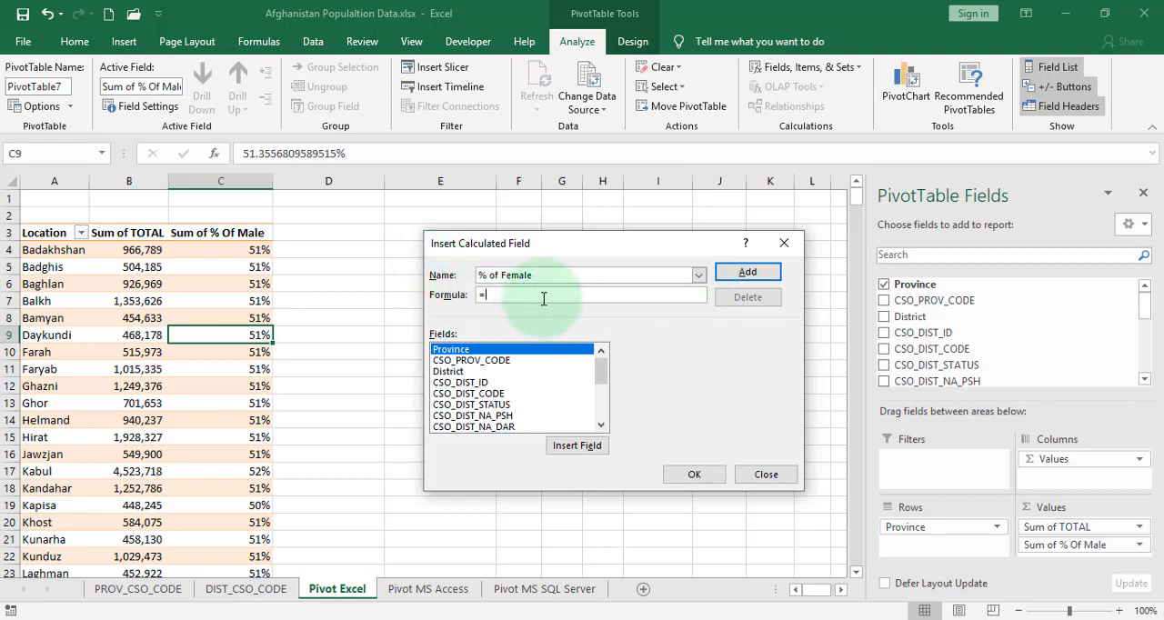
pyautogui.click(602, 427)
pyautogui.click(602, 427)
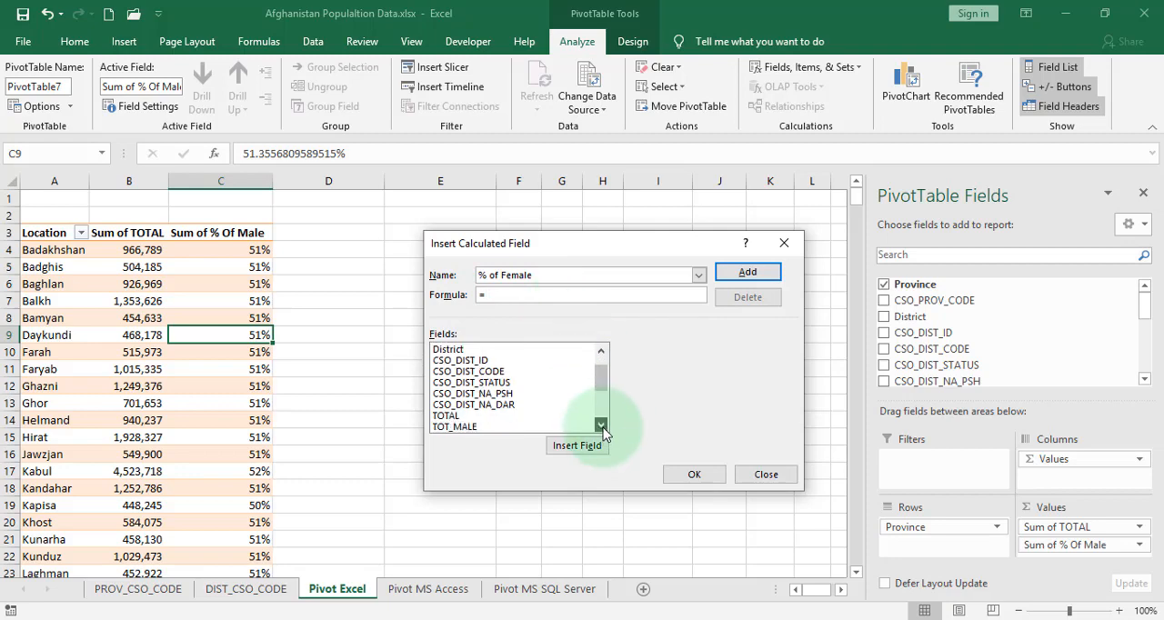
pyautogui.click(602, 426)
pyautogui.click(602, 426)
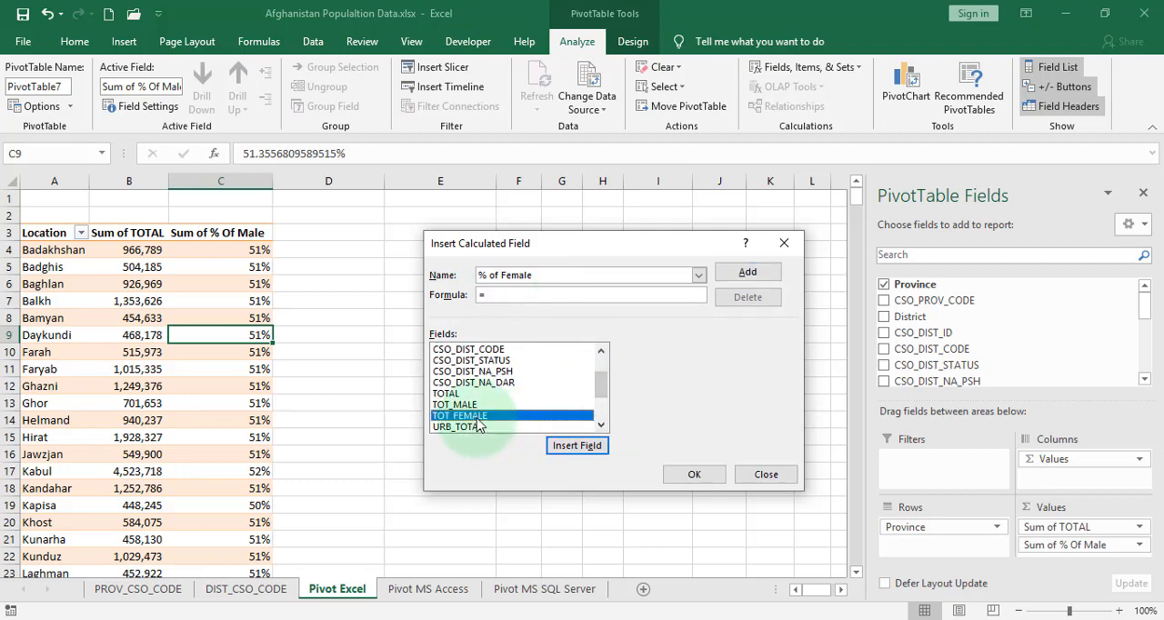
pyautogui.click(564, 446)
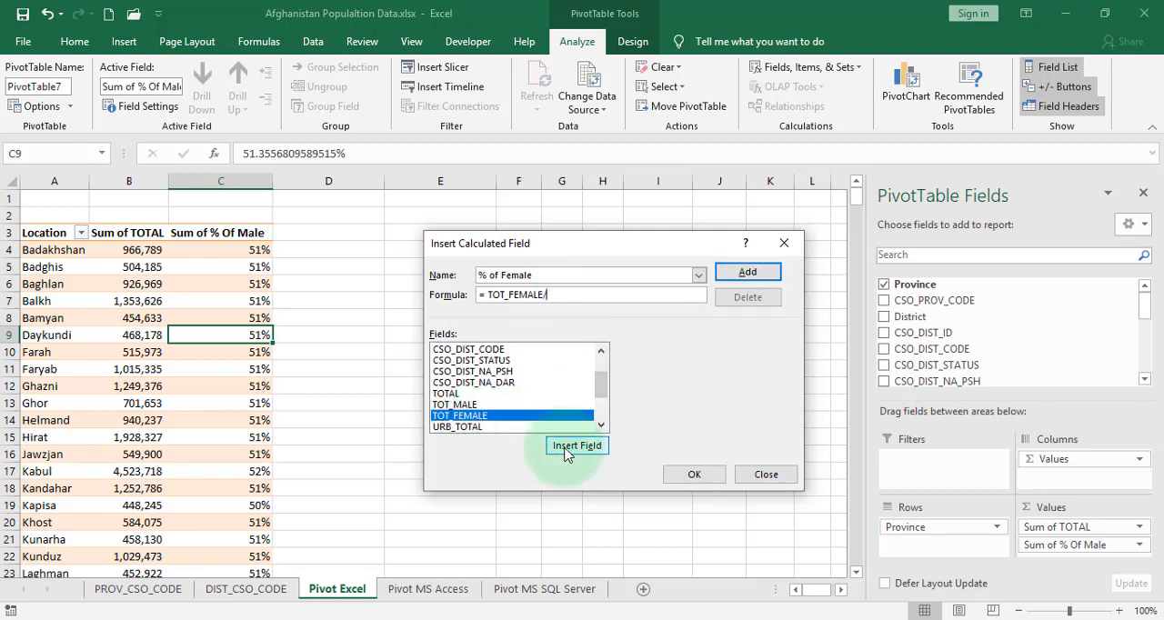
# Complete the formula as = TOT_FEMALE/ TOTAL and add the "% of Female" calculated field to the pivot table
pyautogui.write('/')
pyautogui.click(454, 393)
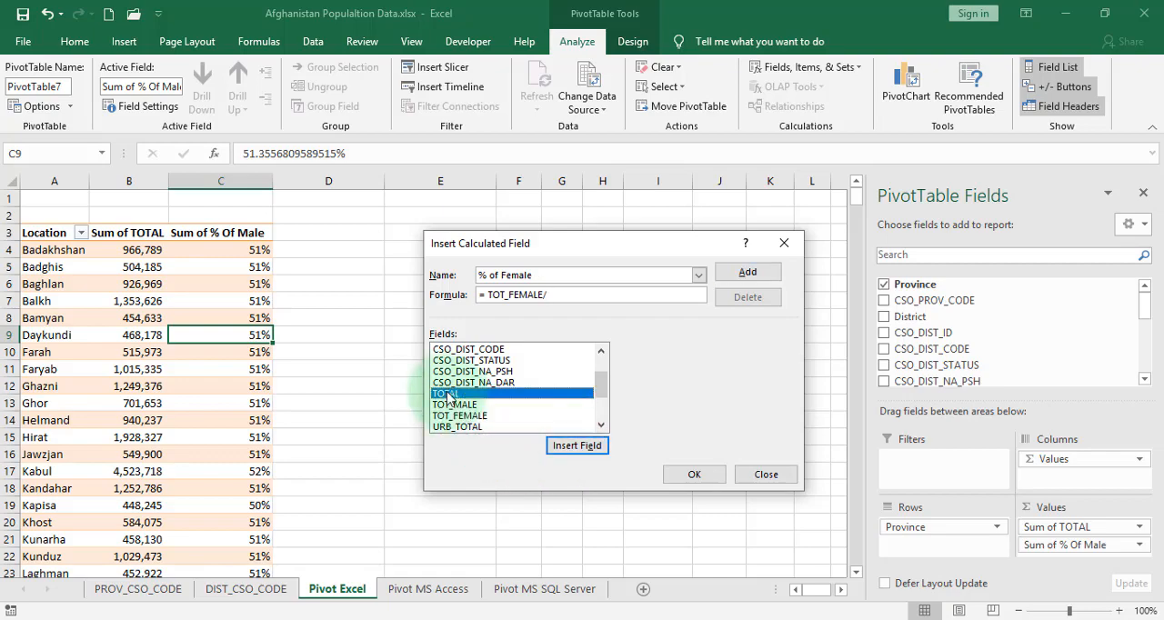
pyautogui.click(576, 443)
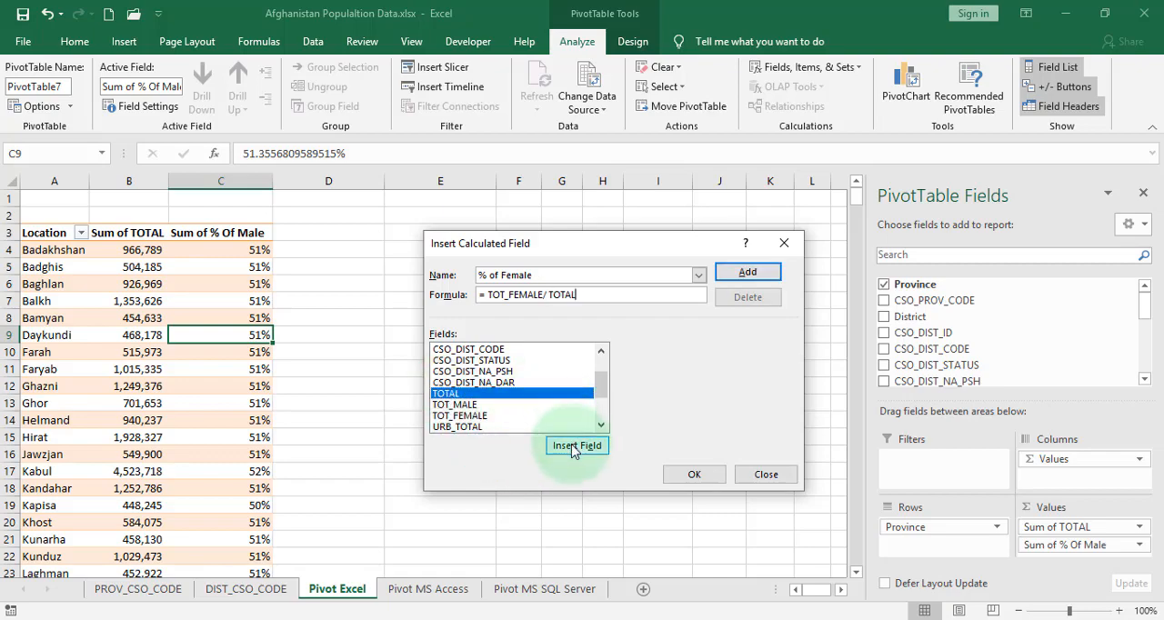
pyautogui.click(693, 475)
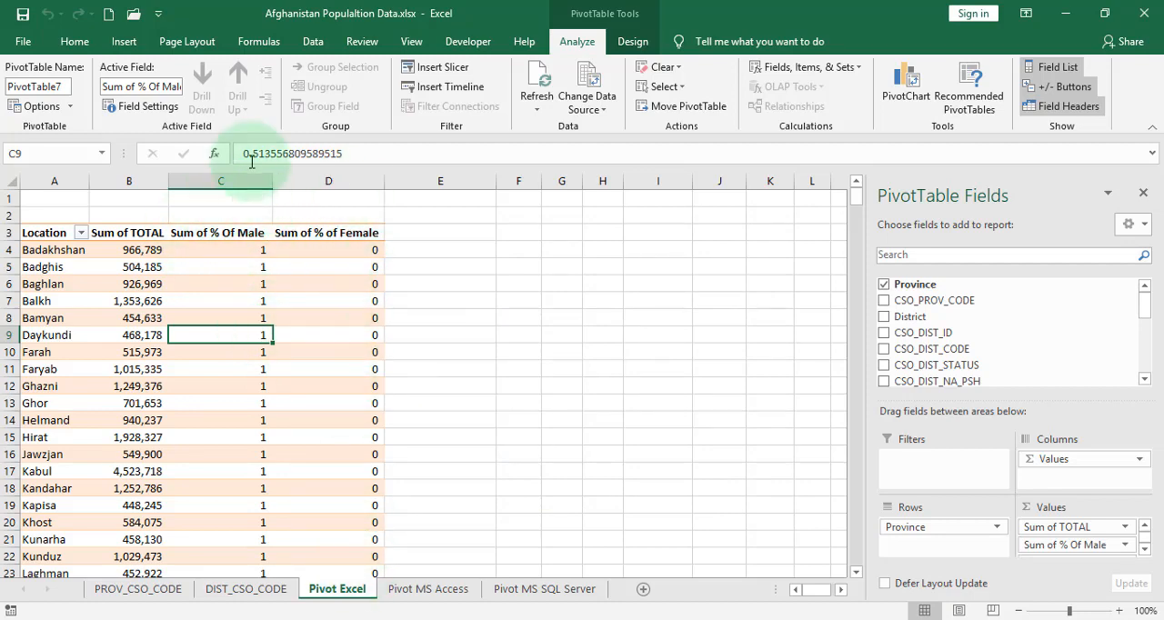
# Format the "Sum of % Of Male" and "Sum of % of Female" columns as percentages
pyautogui.moveTo(223, 181); pyautogui.dragTo(326, 179)
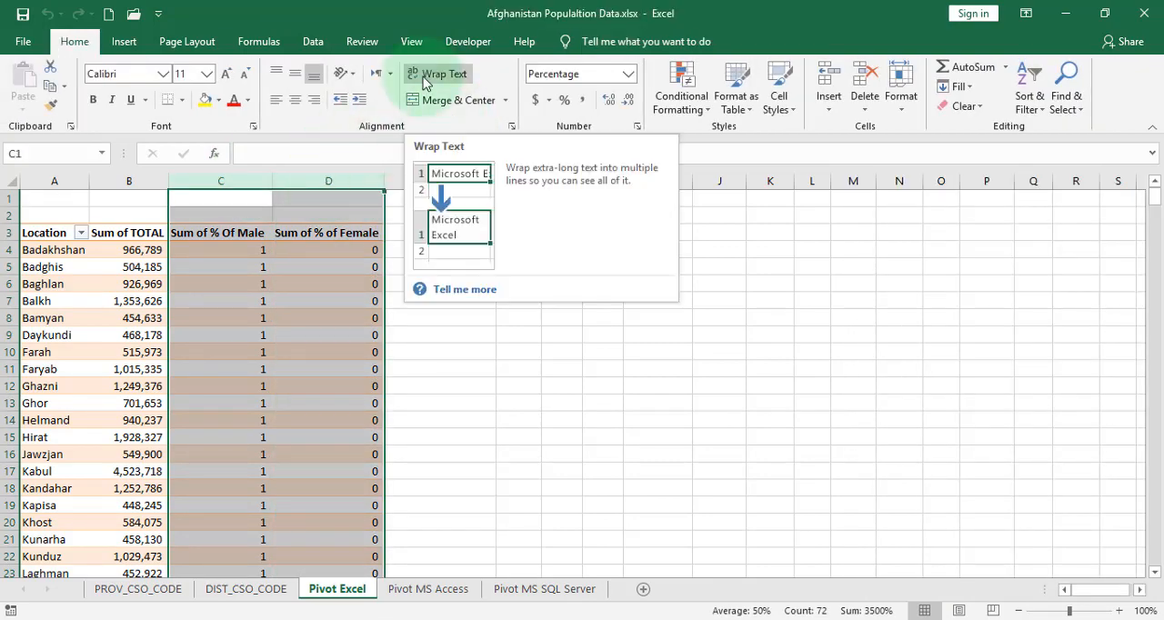
pyautogui.click(582, 107)
pyautogui.click(318, 458)
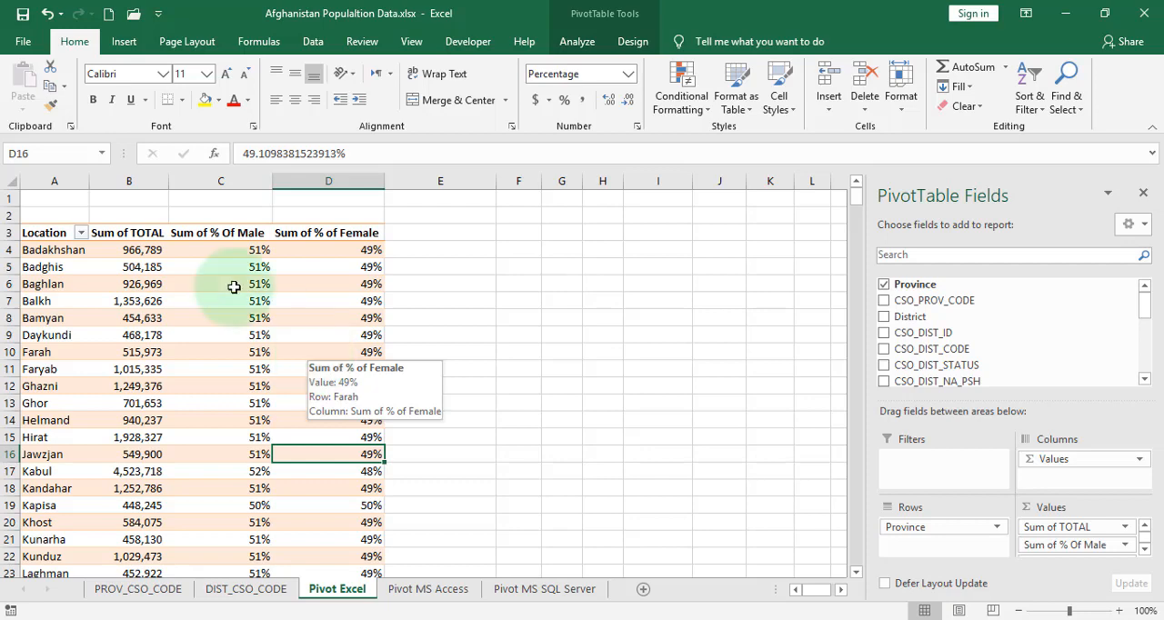
# Check the total population of Badghis and Badakhshan and the female percentage of Badakhshan
pyautogui.click(127, 264)
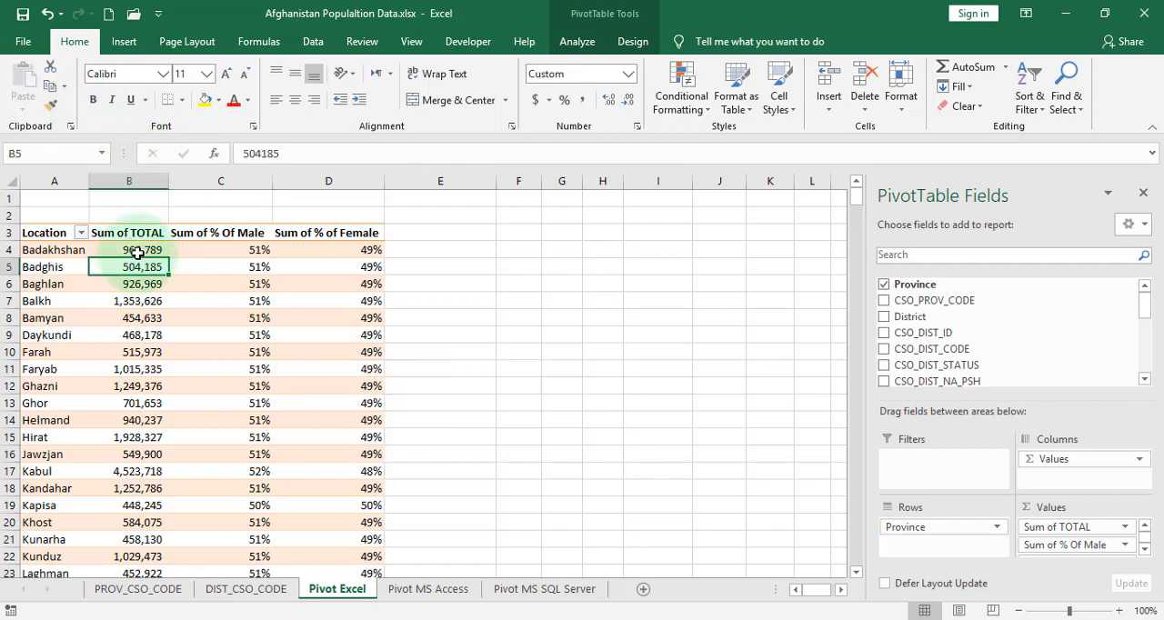
pyautogui.click(127, 251)
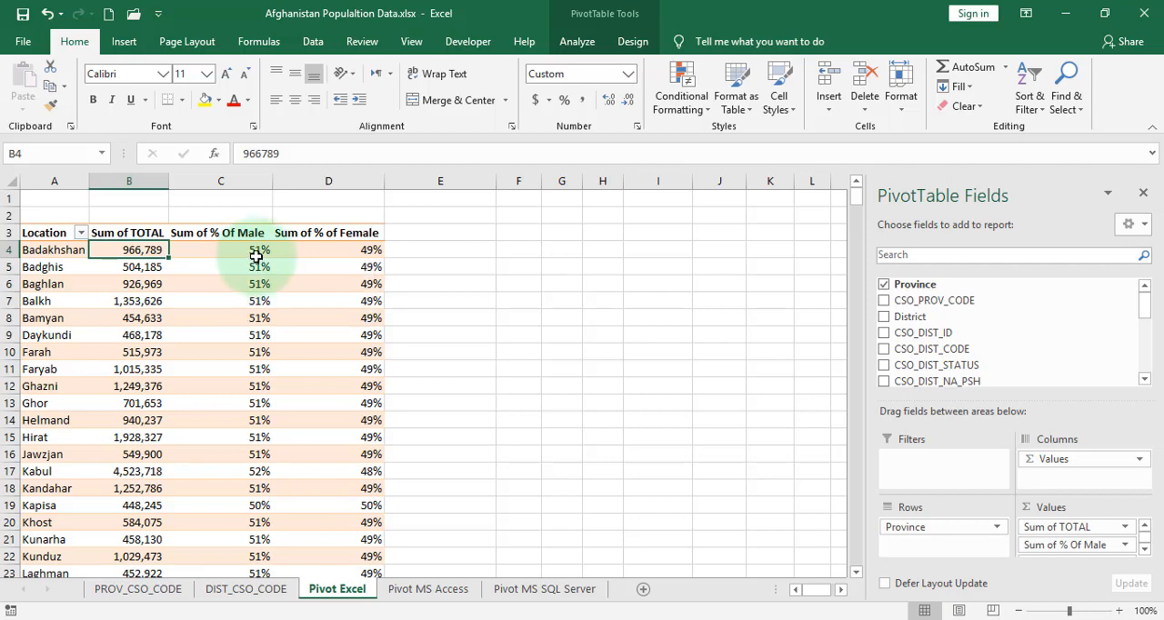
pyautogui.click(370, 248)
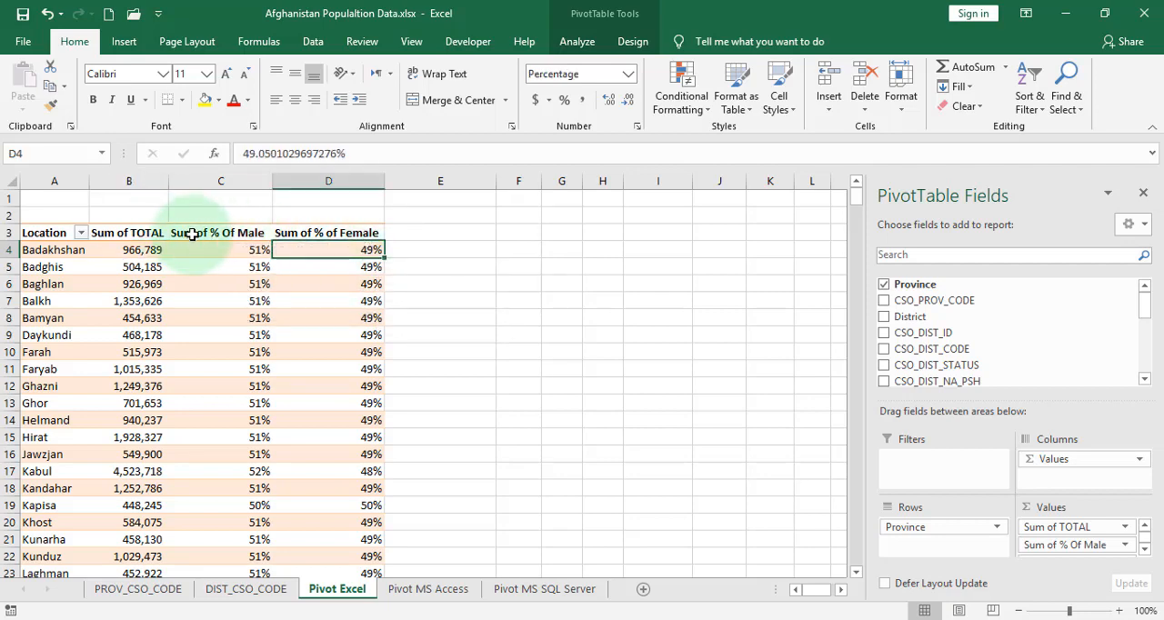
# Start another calculated field for the pivot table and try replacing its default formula with "cou"
pyautogui.click(303, 316)
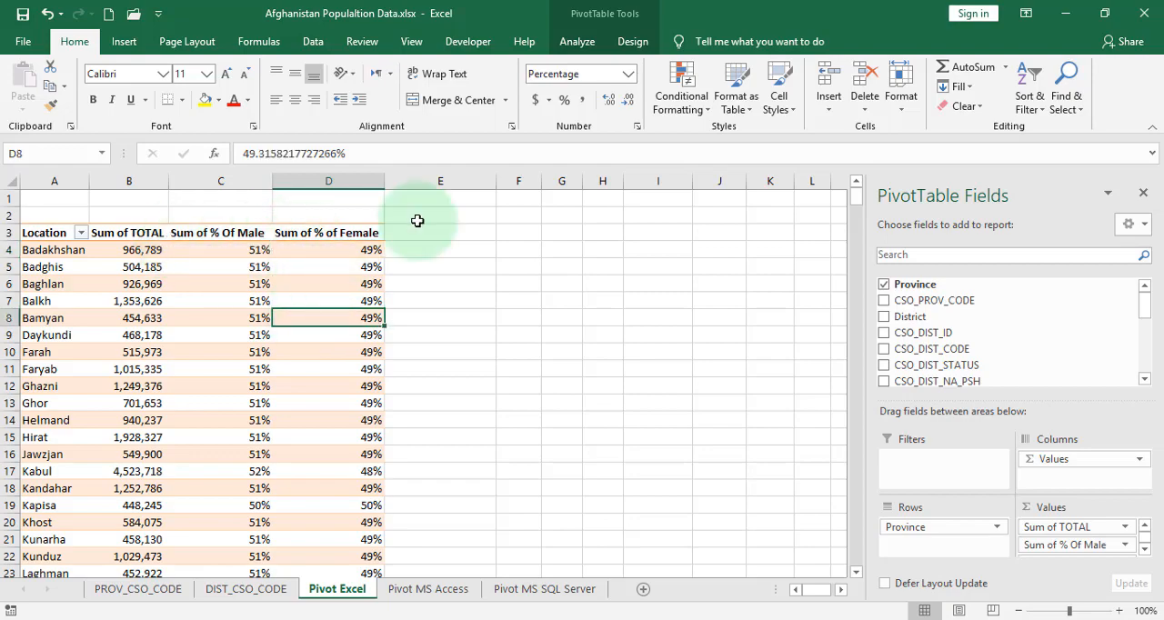
pyautogui.click(575, 43)
pyautogui.click(828, 71)
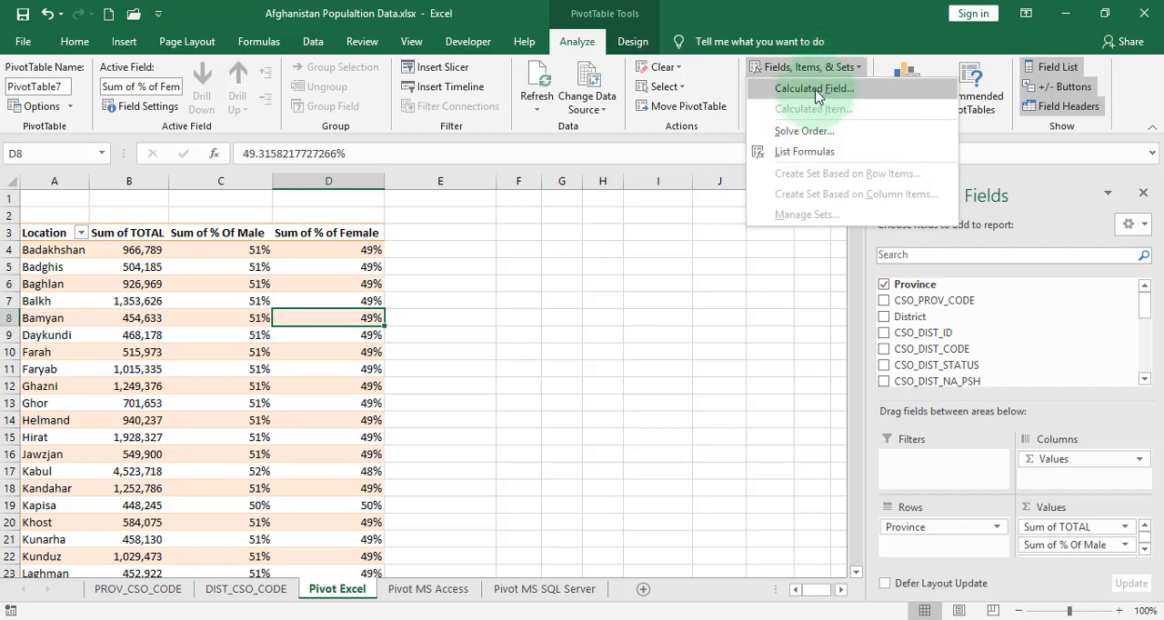
pyautogui.click(811, 90)
pyautogui.click(490, 296)
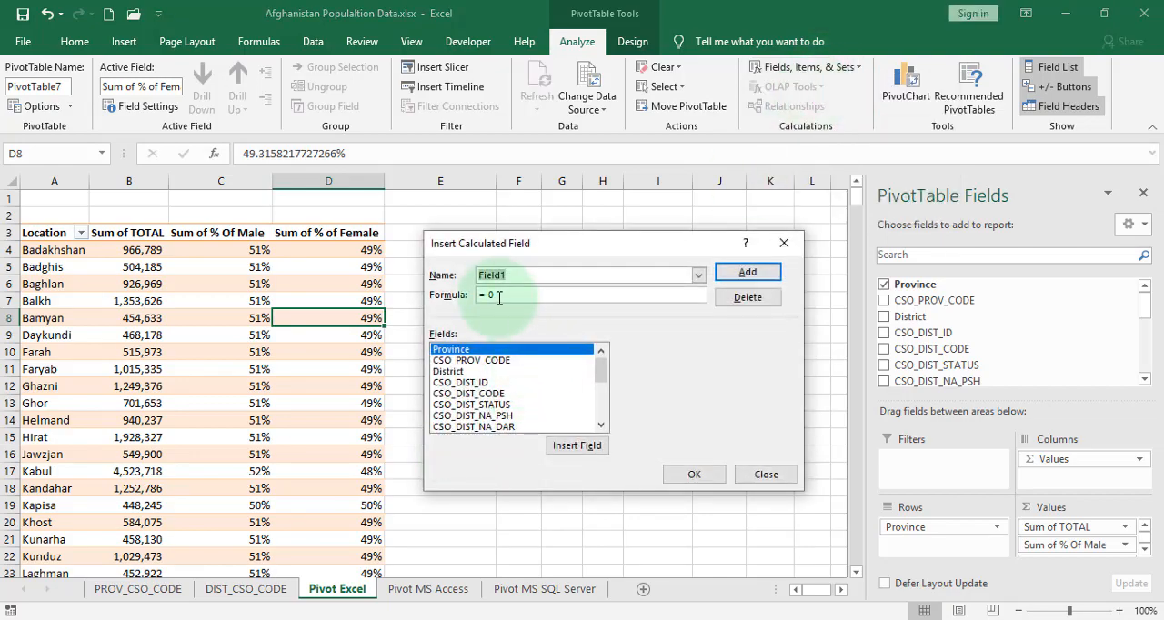
pyautogui.moveTo(489, 297); pyautogui.dragTo(499, 295)
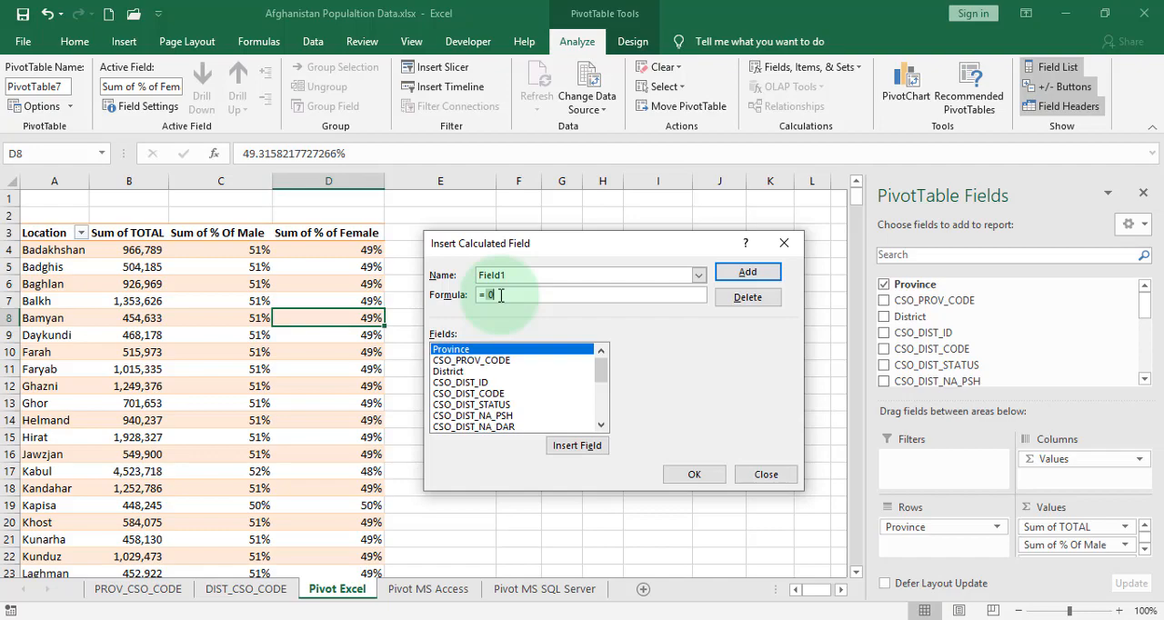
pyautogui.write('cou')
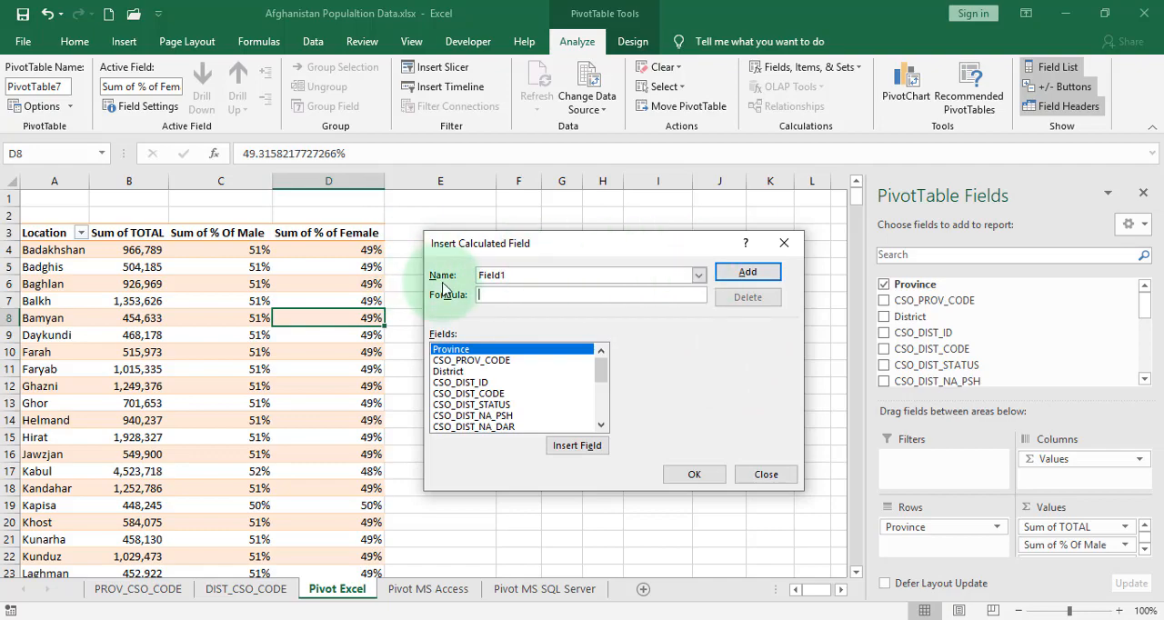
# Load the existing "% Of Male" calculated field, apply Modify to it and confirm
pyautogui.click(697, 276)
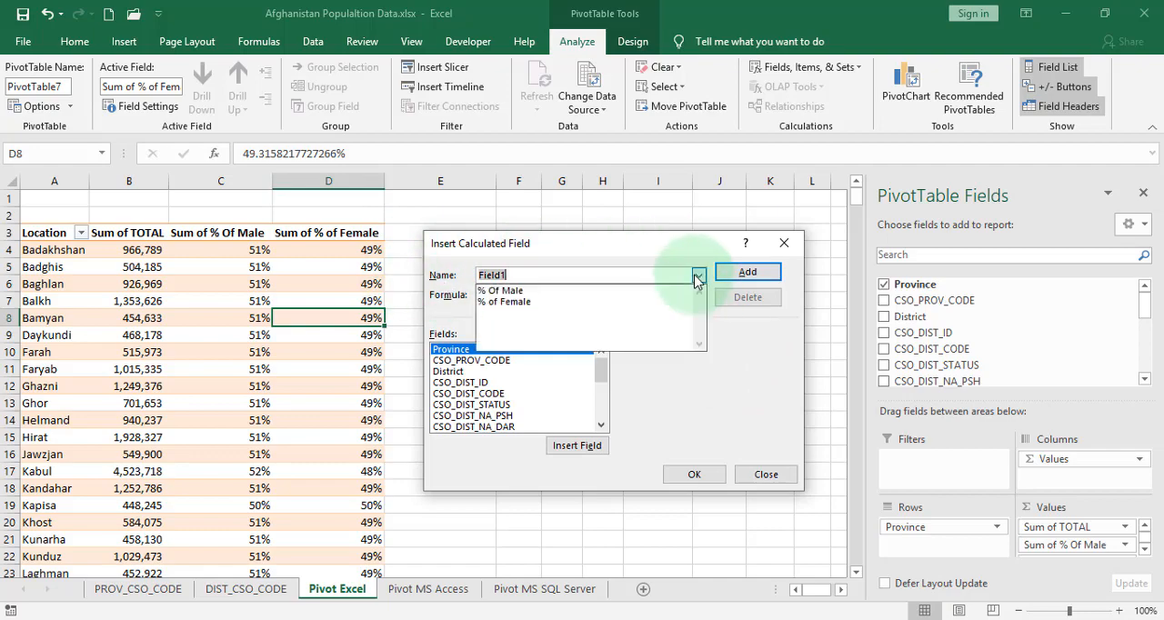
pyautogui.click(639, 301)
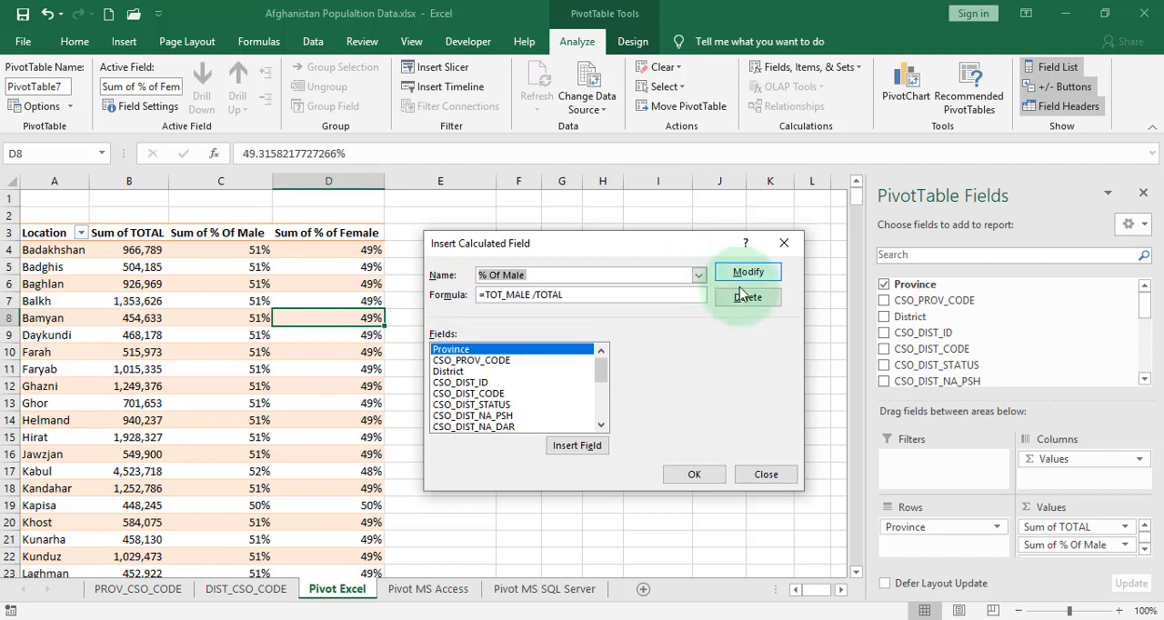
pyautogui.click(503, 295)
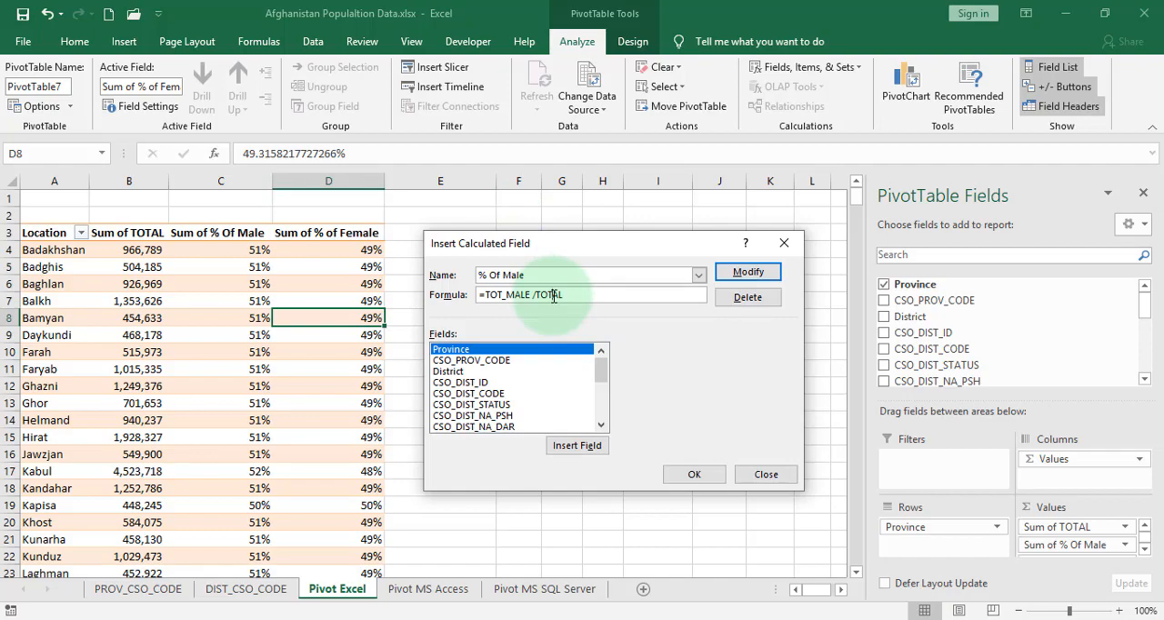
pyautogui.doubleClick(530, 273)
pyautogui.click(726, 276)
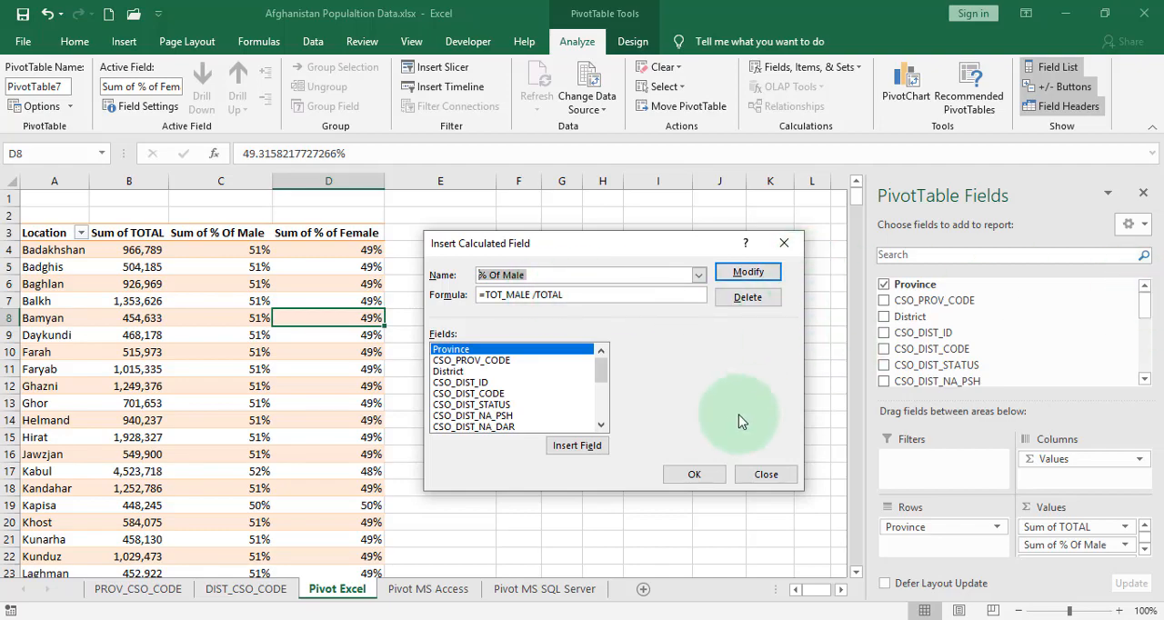
pyautogui.click(697, 474)
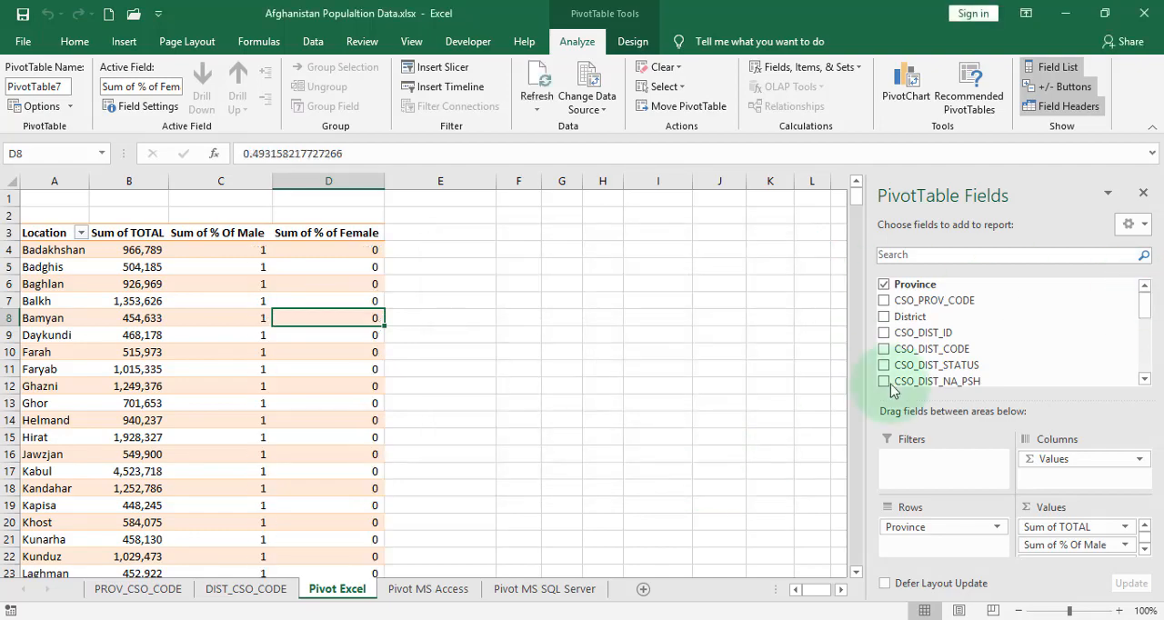
# Locate the "% Of Male" and "% of Female" calculated fields at the end of the pivot table's field list
pyautogui.click(1144, 378)
pyautogui.click(1144, 380)
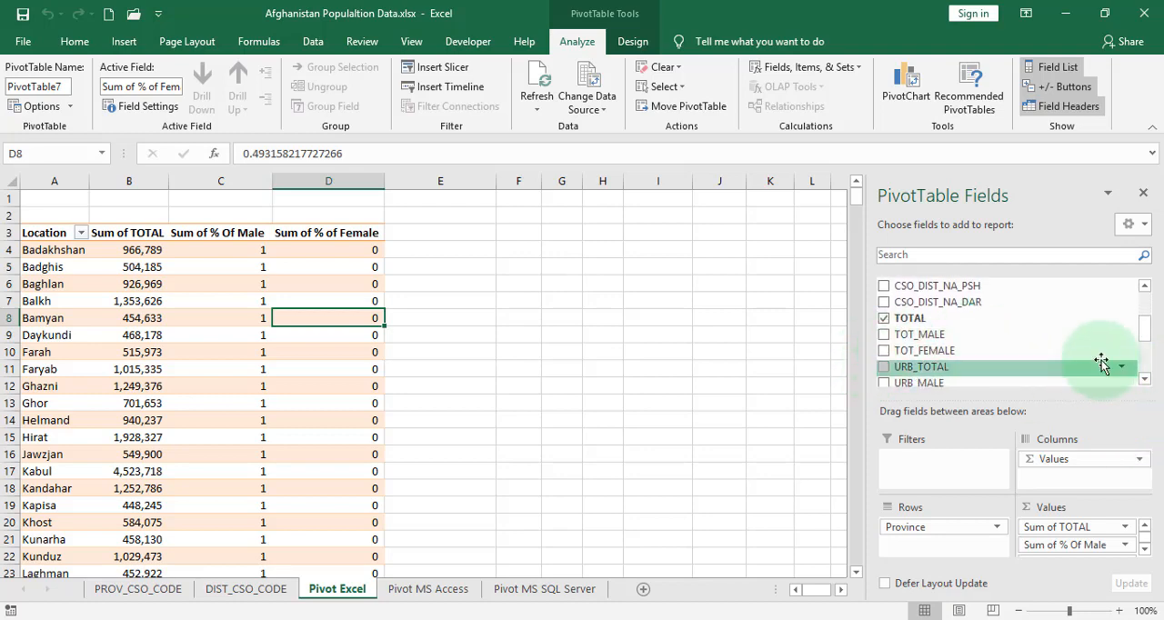
pyautogui.moveTo(1143, 325); pyautogui.dragTo(1147, 388)
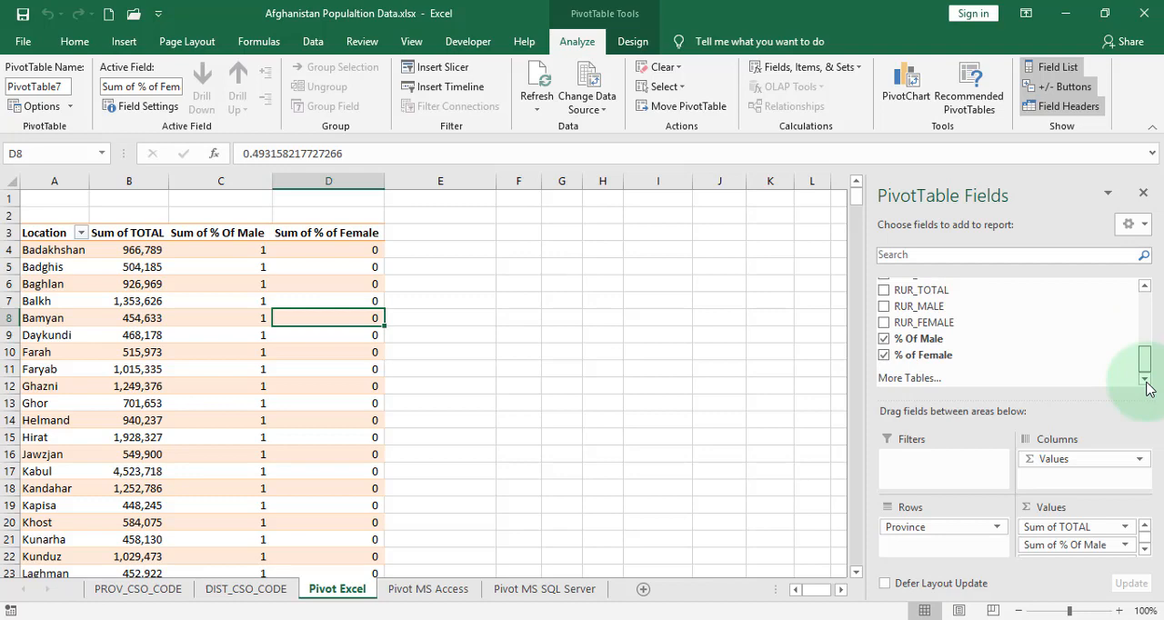
pyautogui.click(923, 354)
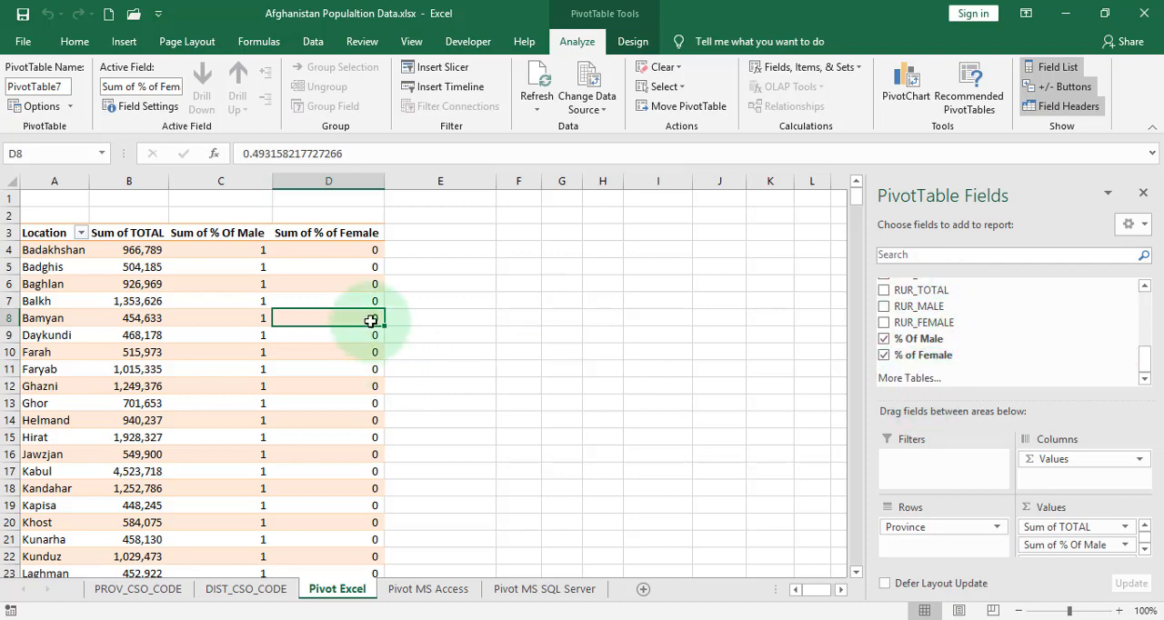
# Reopen the pivot table's calculated fields and delete "% Of Male"
pyautogui.click(326, 284)
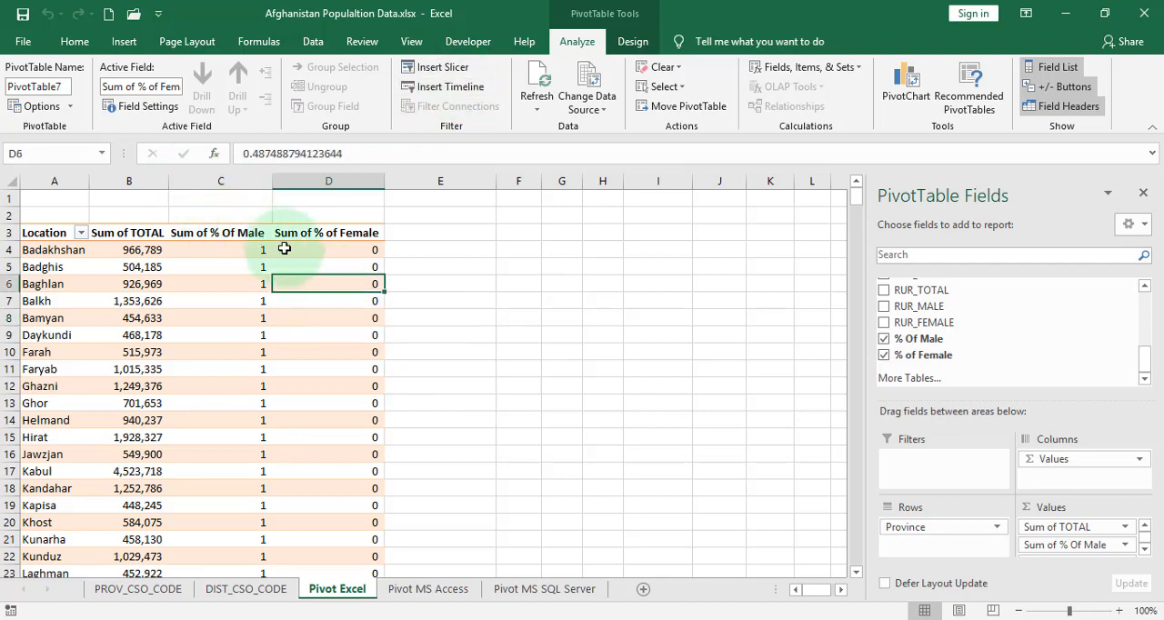
pyautogui.click(798, 69)
pyautogui.click(804, 90)
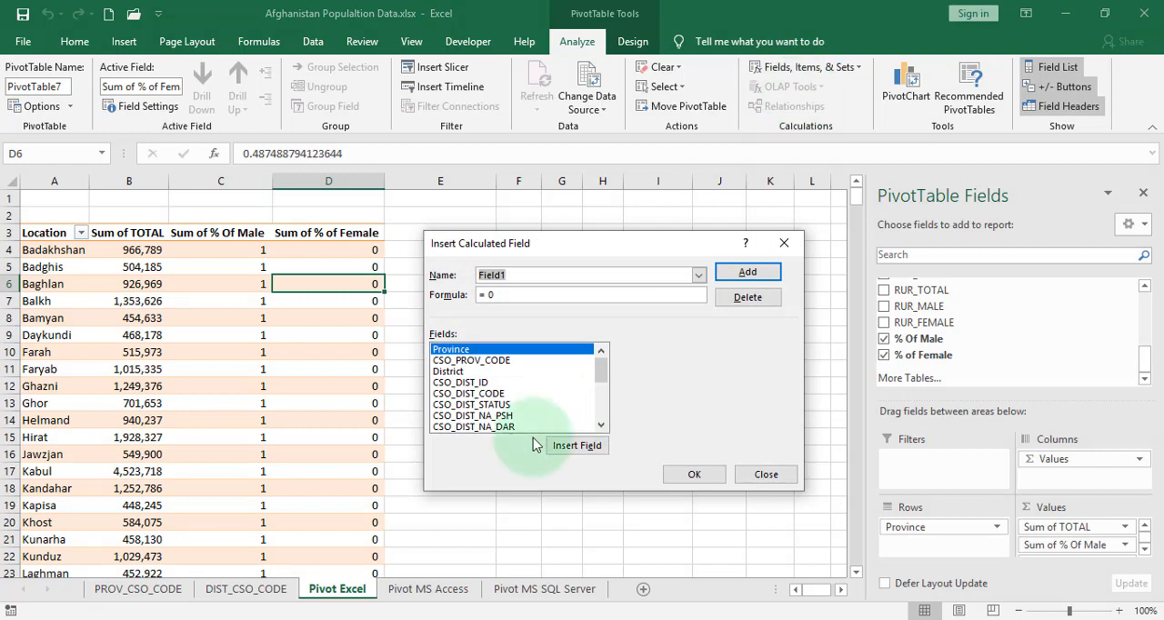
pyautogui.click(699, 274)
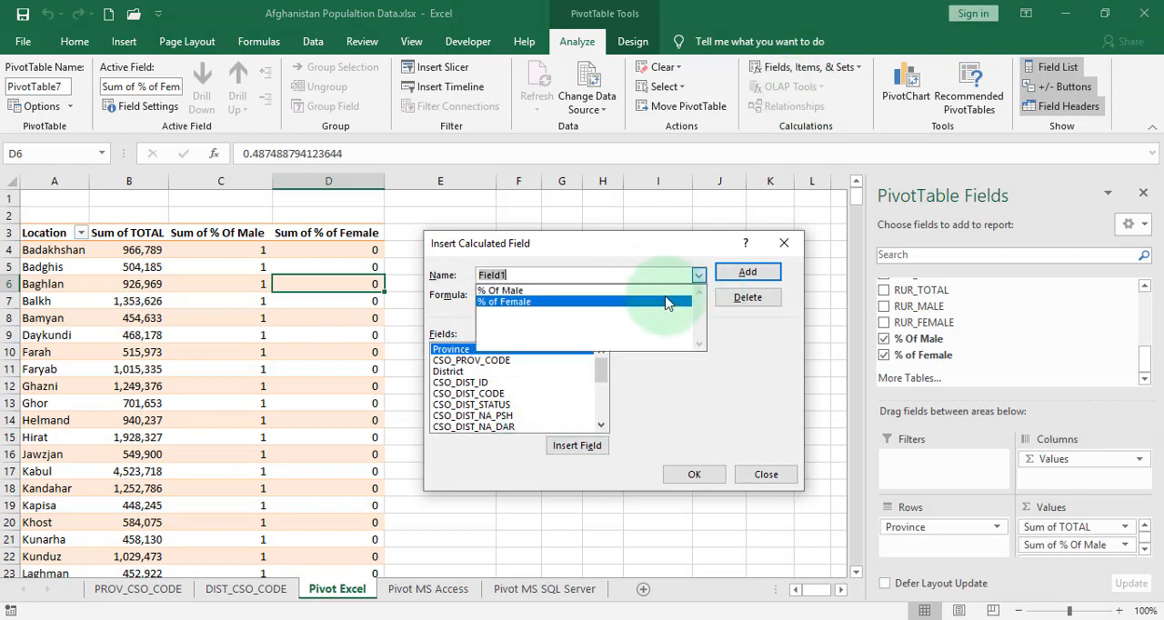
pyautogui.click(665, 291)
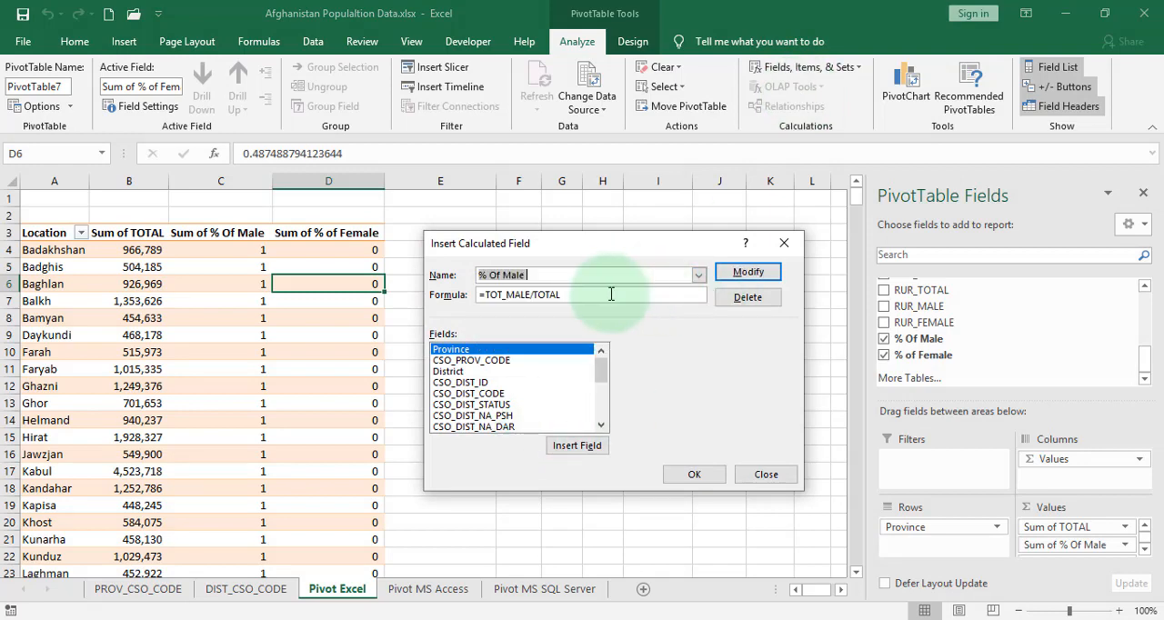
pyautogui.click(496, 274)
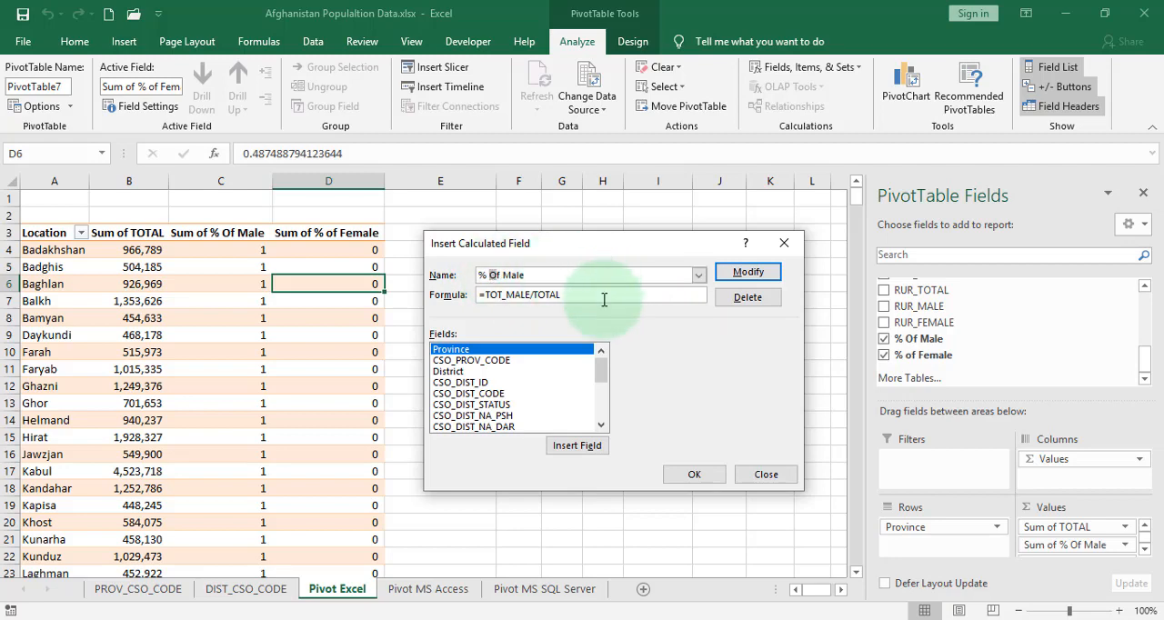
pyautogui.click(753, 304)
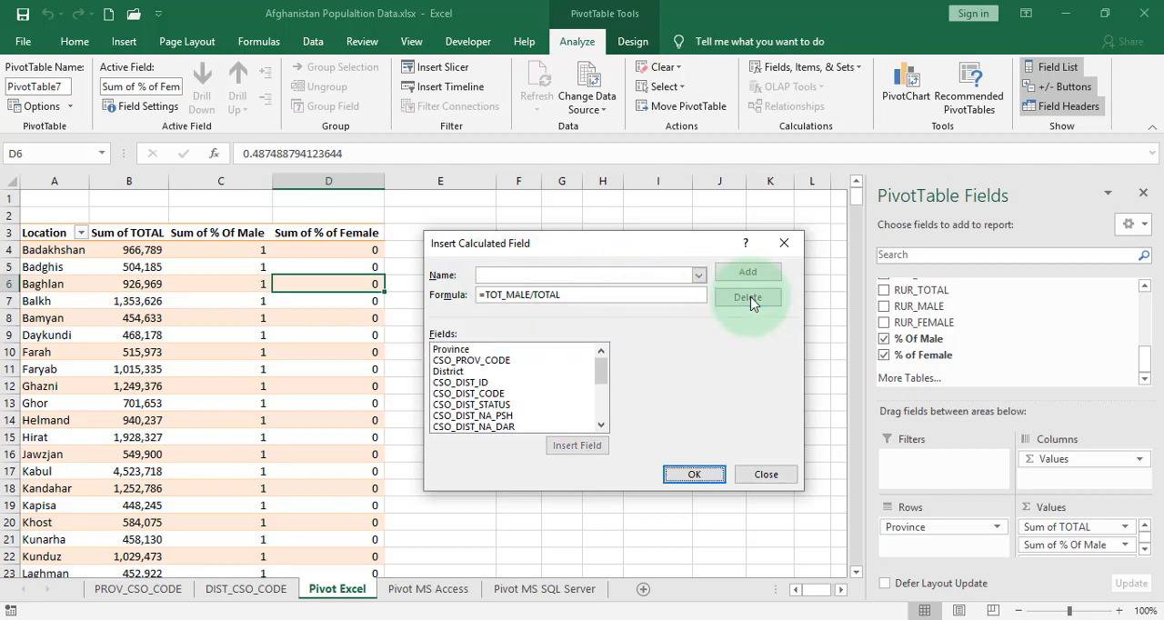
# Delete the "% of Female" calculated field, confirm the changes and reselect the pivot table
pyautogui.click(698, 275)
pyautogui.click(591, 291)
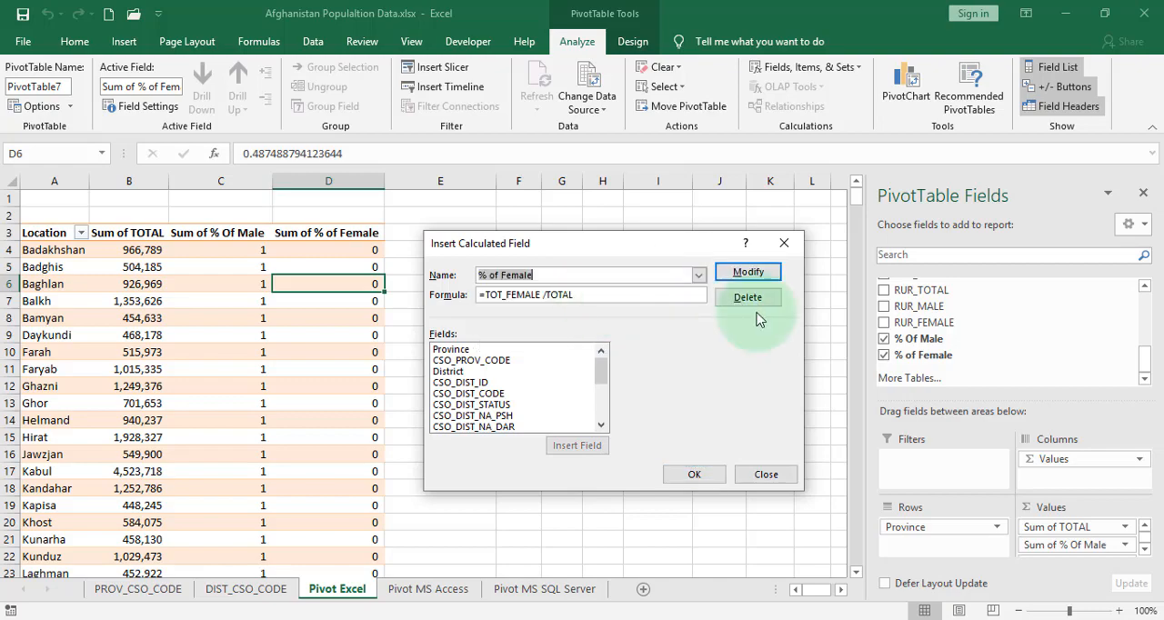
pyautogui.click(748, 291)
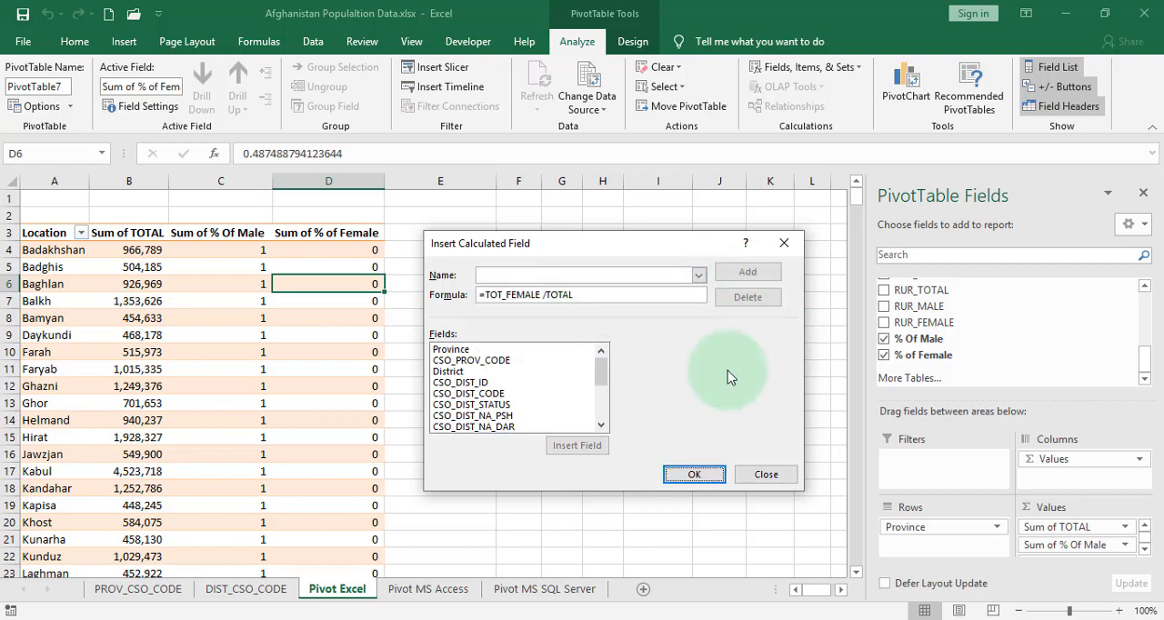
pyautogui.click(700, 476)
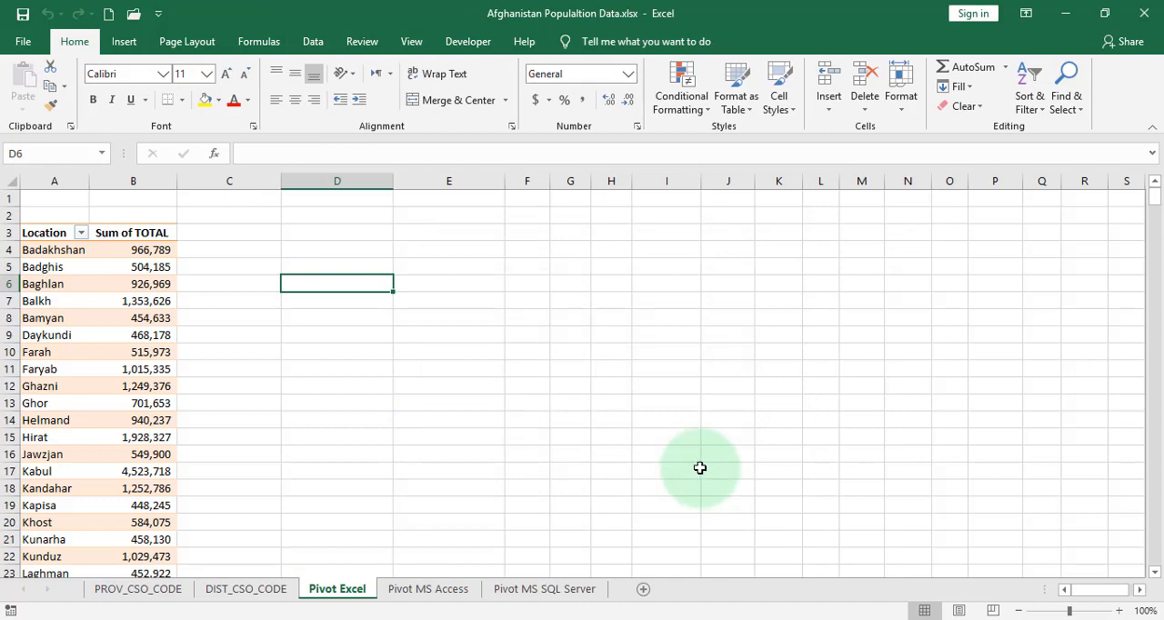
pyautogui.click(123, 352)
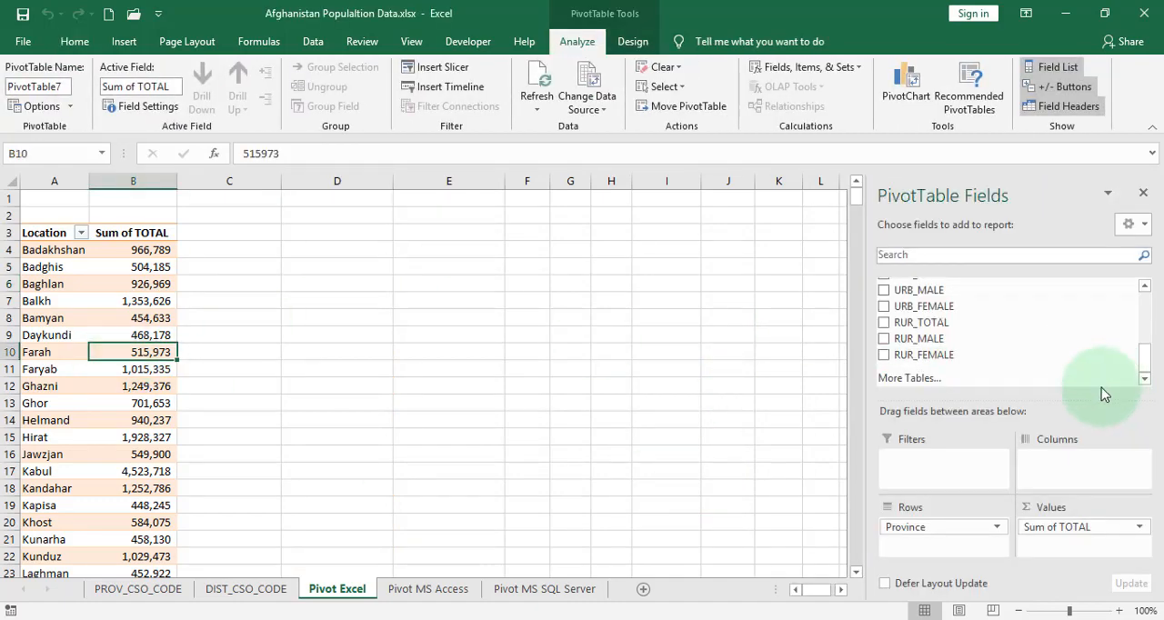
# Add a calculated field with the formula = TOTAL*2/100 to the pivot table, keeping its default name
pyautogui.moveTo(1147, 347); pyautogui.dragTo(1114, 301)
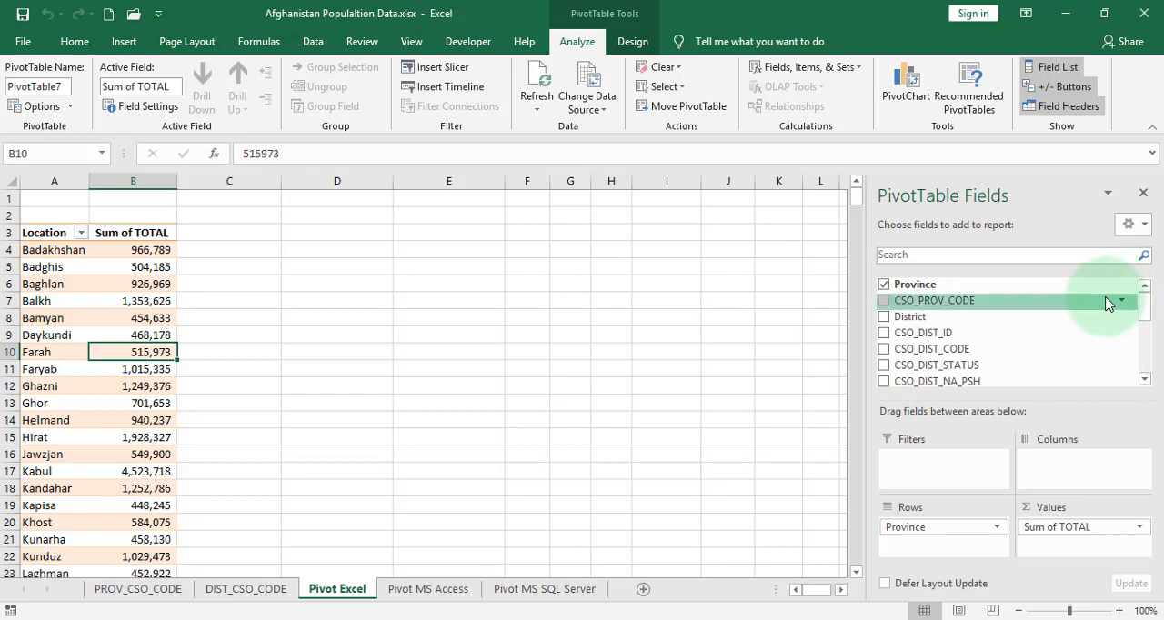
pyautogui.click(156, 301)
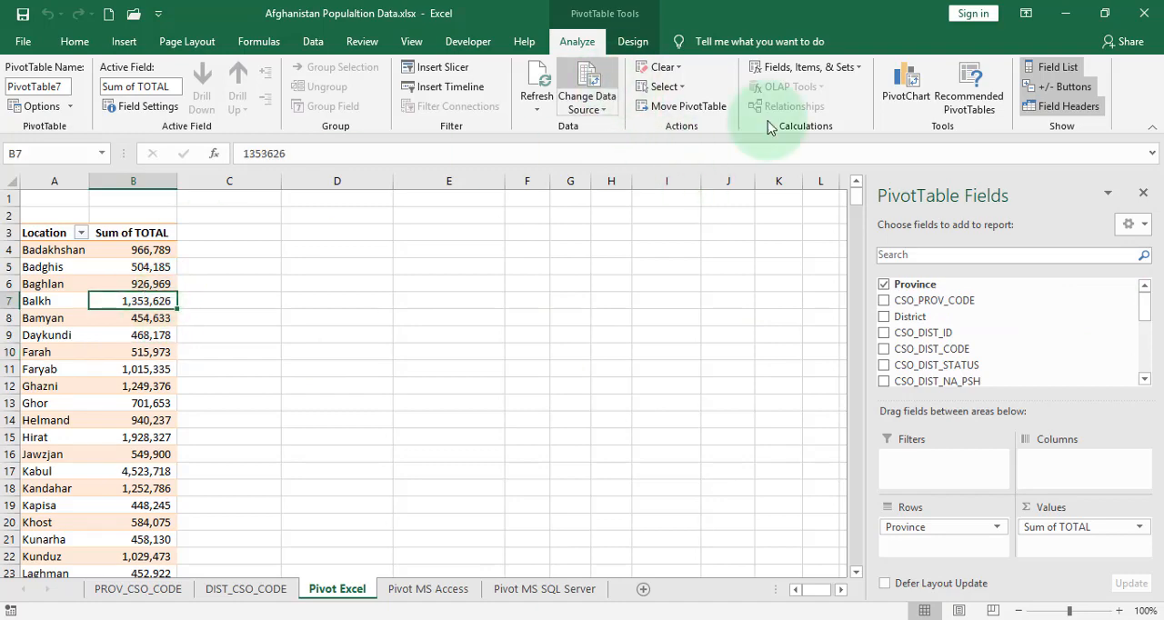
pyautogui.click(796, 67)
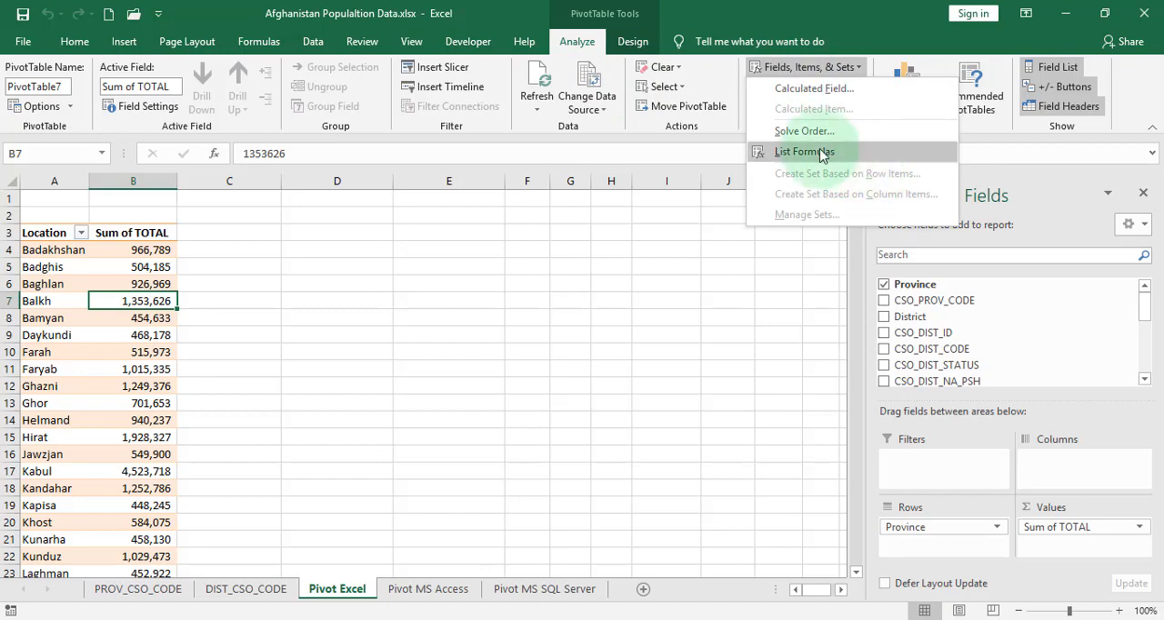
pyautogui.click(815, 90)
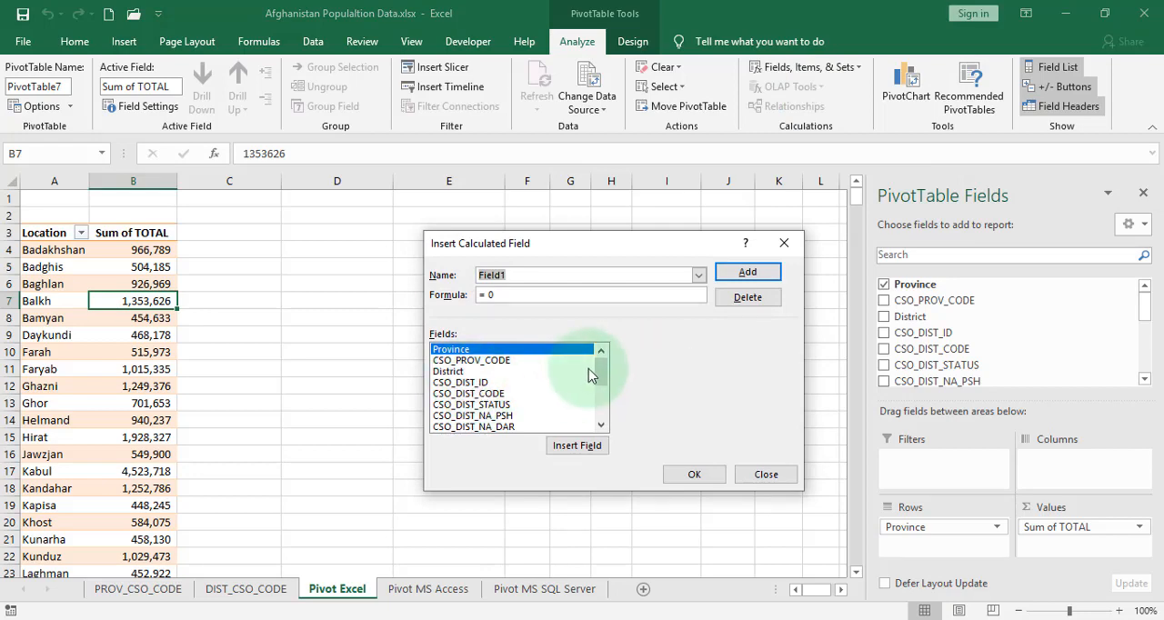
pyautogui.moveTo(600, 372); pyautogui.dragTo(598, 389)
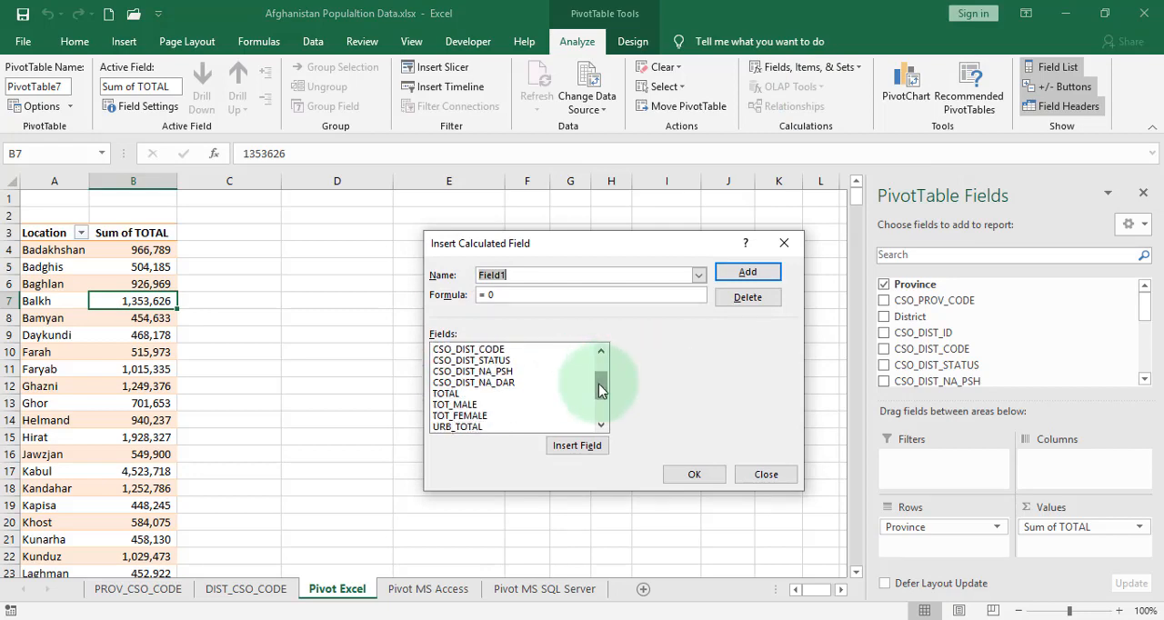
pyautogui.click(464, 394)
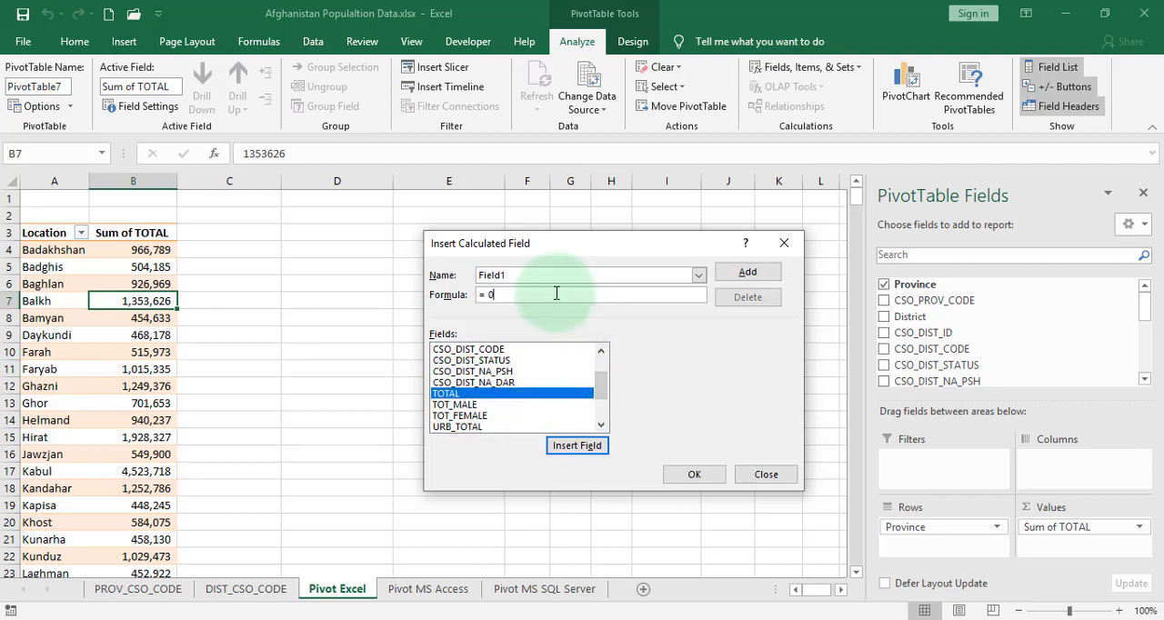
pyautogui.click(490, 295)
pyautogui.press('BackSpace')
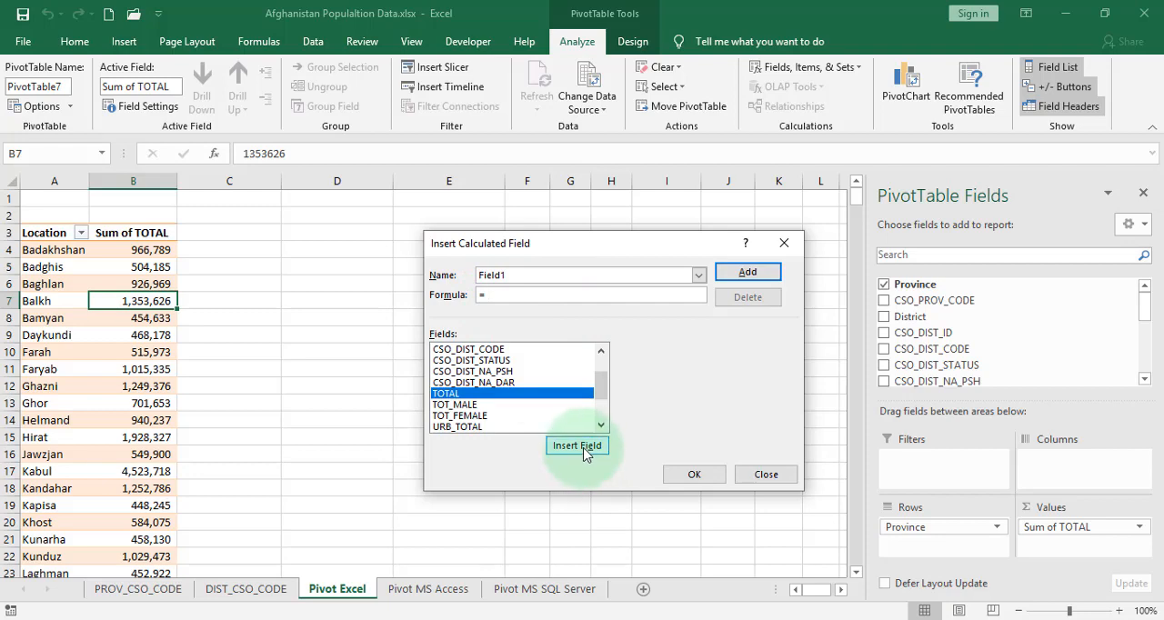
pyautogui.click(584, 454)
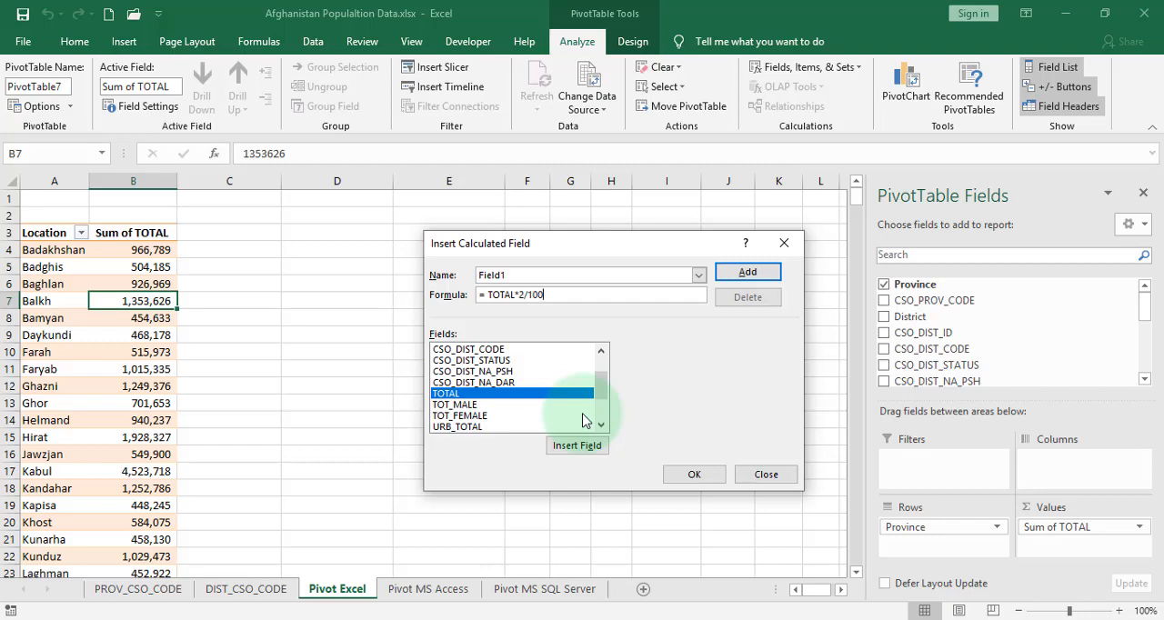
pyautogui.click(693, 474)
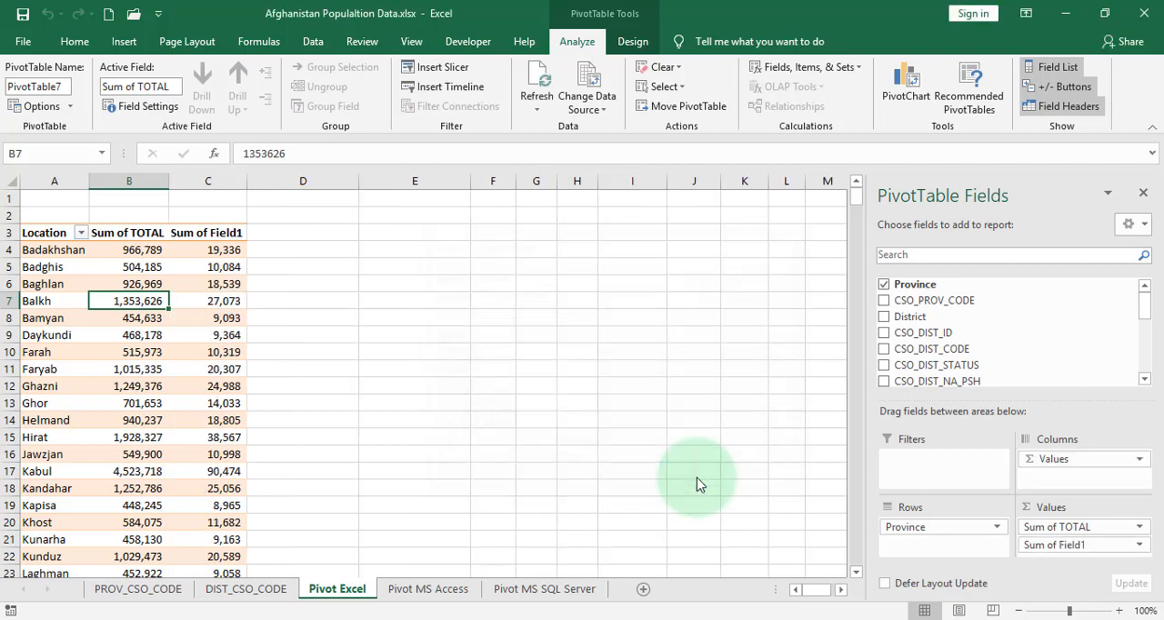
# Enter a check formula in D4 that multiplies Badakhshan's Sum of TOTAL by 2/100, and inspect it
pyautogui.click(226, 249)
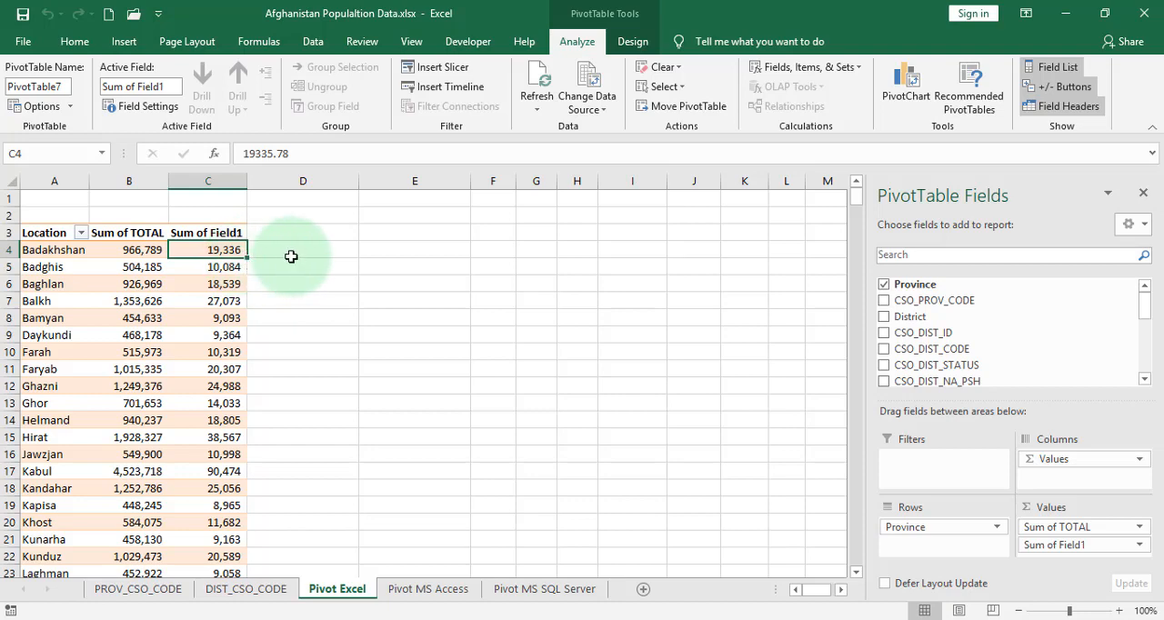
pyautogui.click(295, 252)
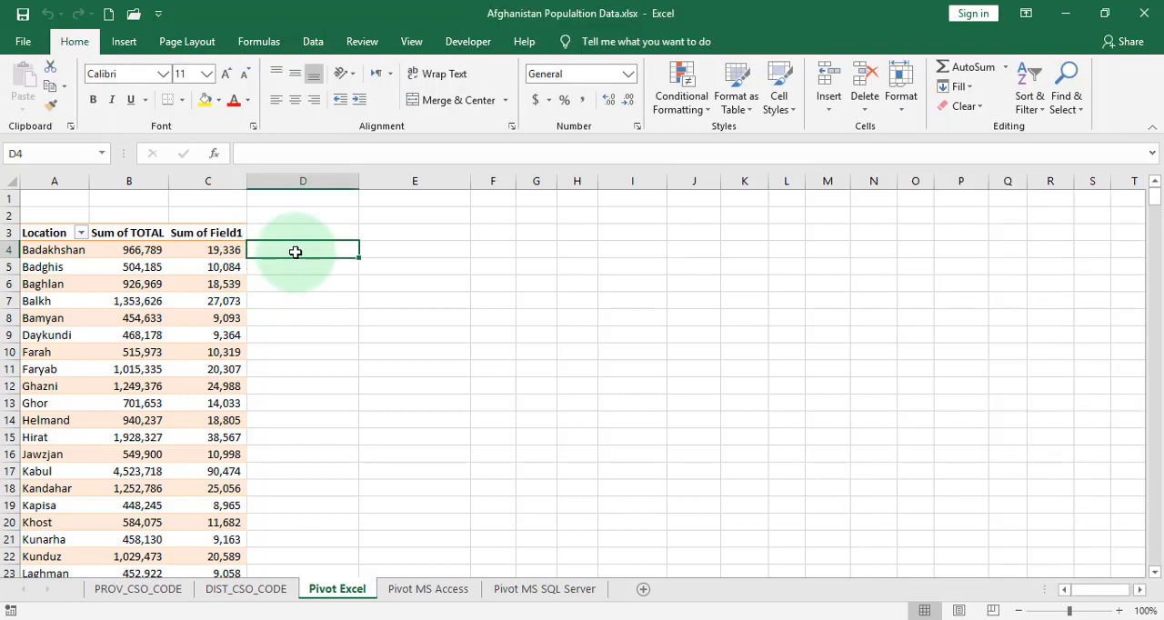
pyautogui.write('=')
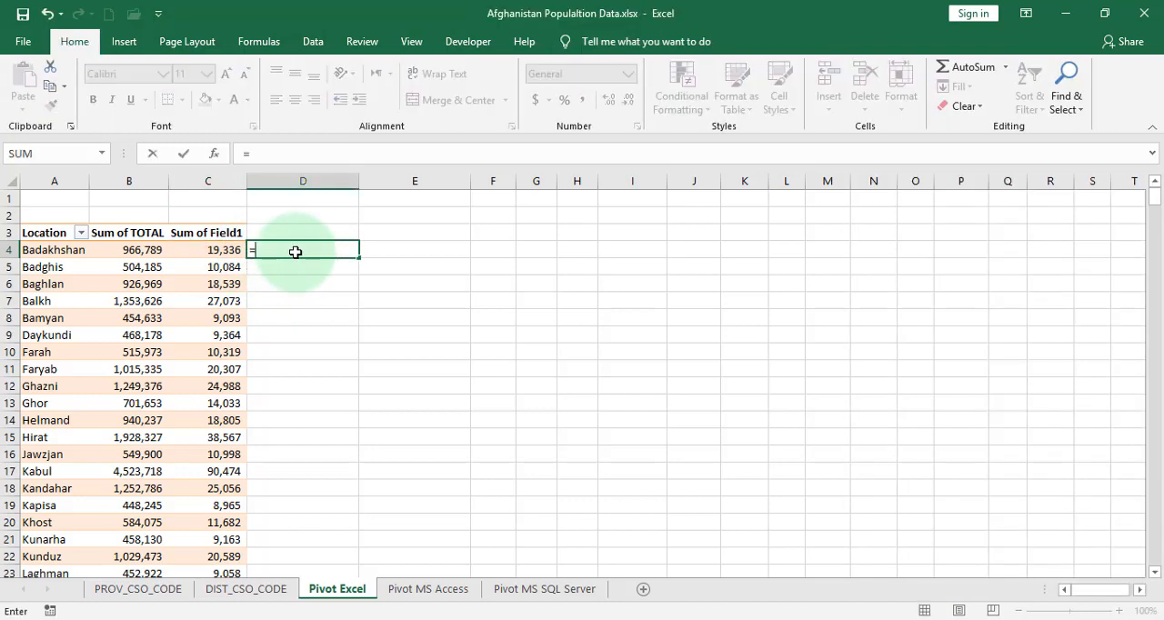
pyautogui.click(134, 249)
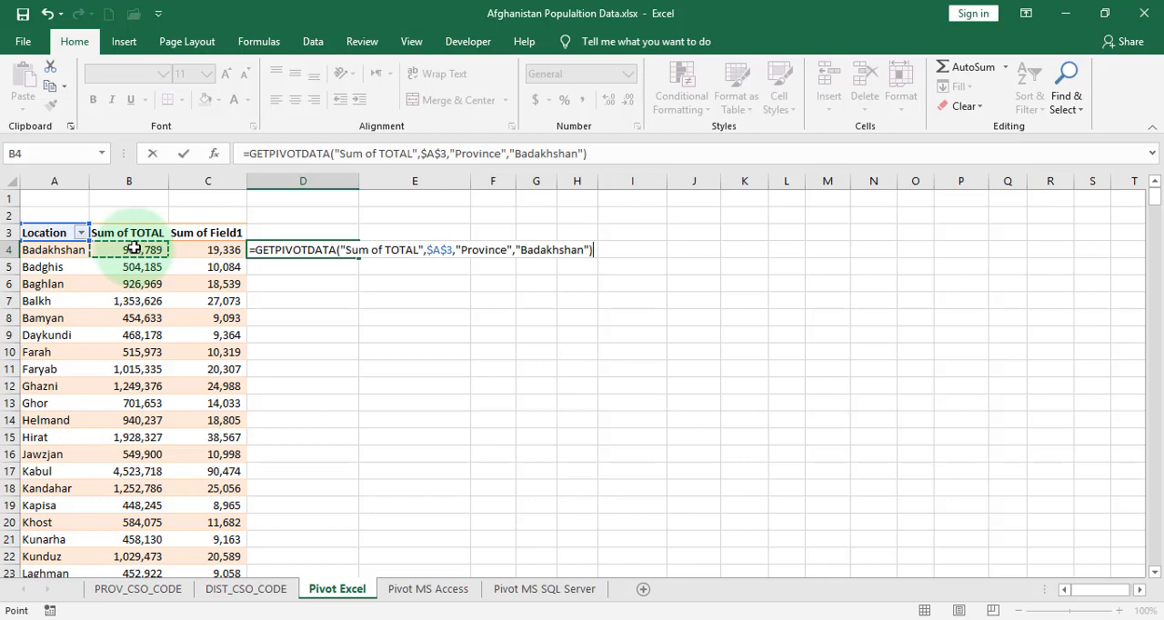
pyautogui.write('*2/')
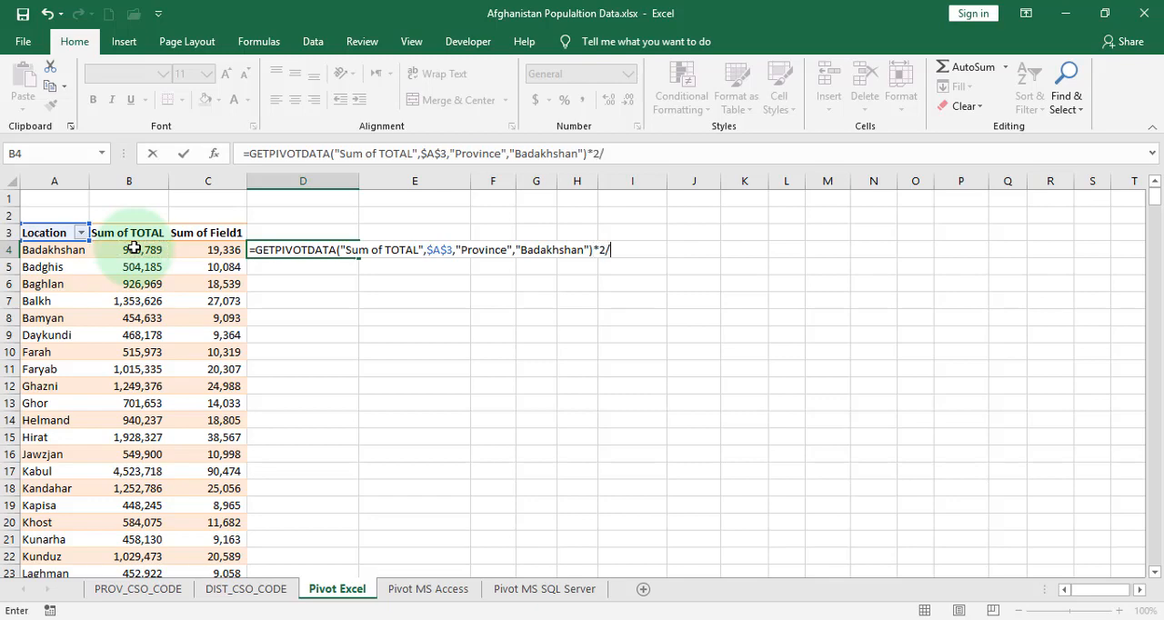
pyautogui.write('100')
pyautogui.press('Return')
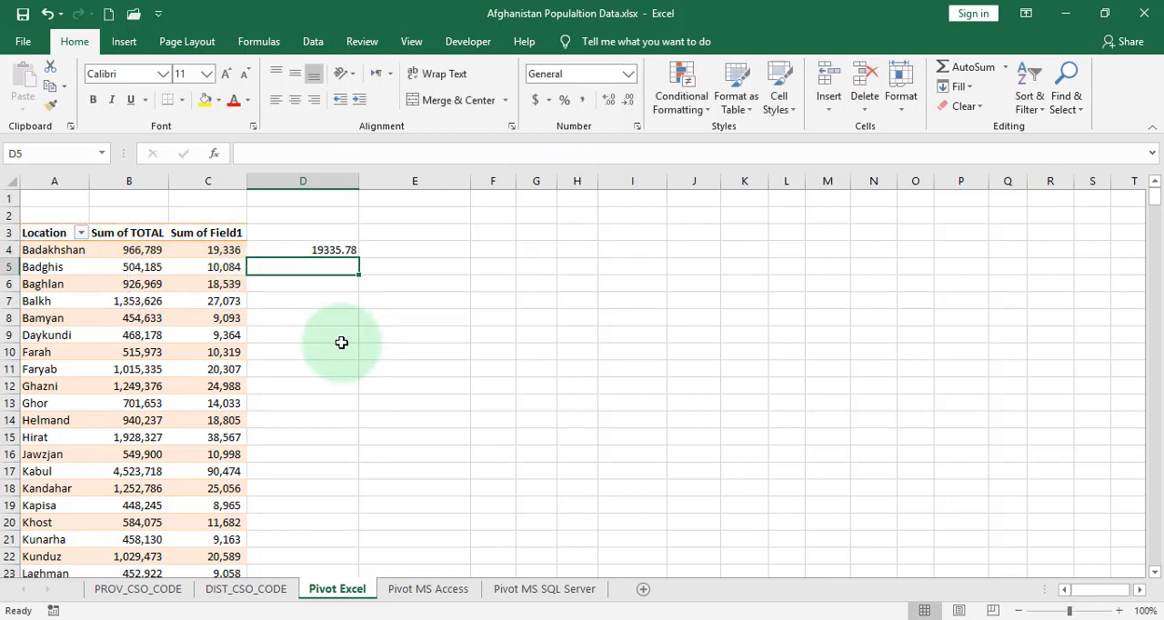
pyautogui.click(313, 251)
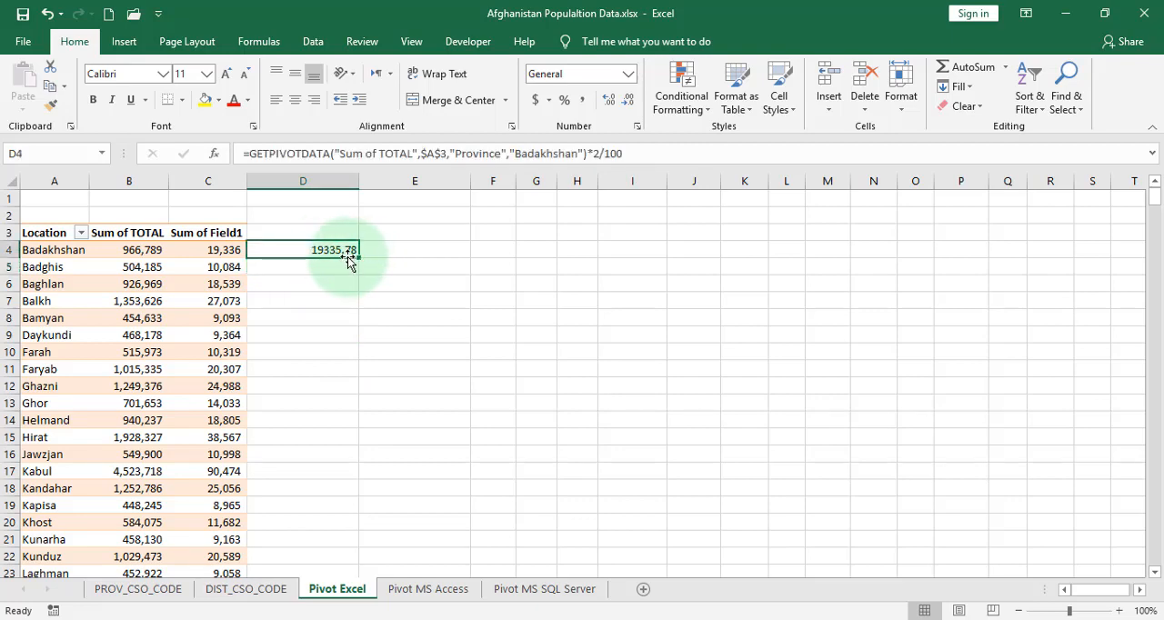
# Show Badakhshan's calculated field value in C4 with two decimal places
pyautogui.click(233, 258)
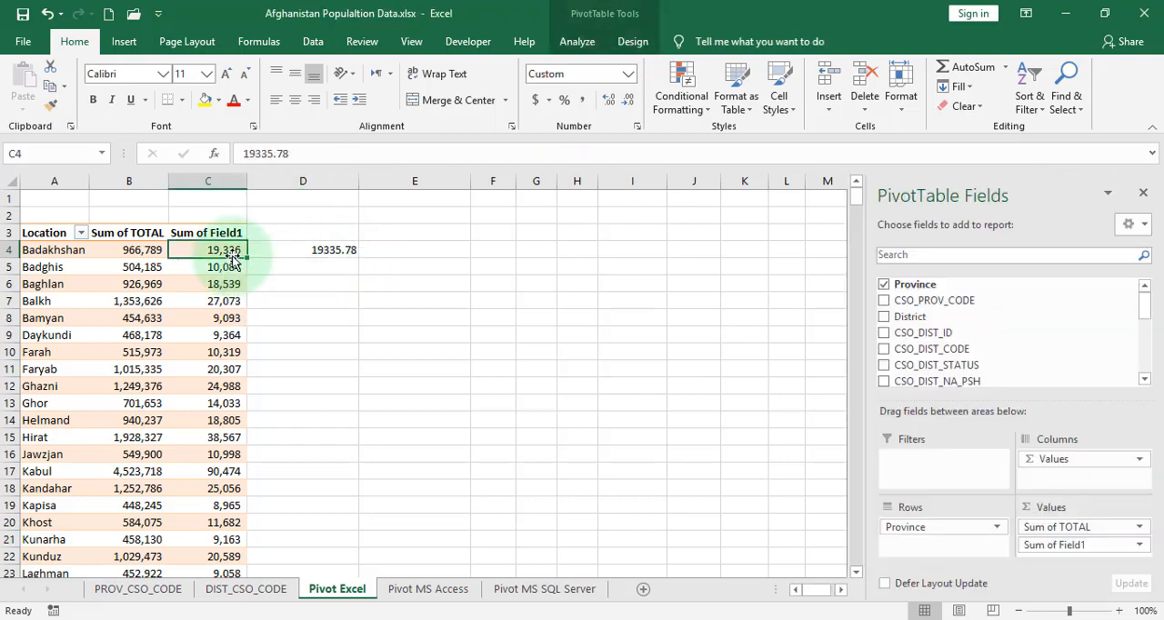
pyautogui.click(607, 106)
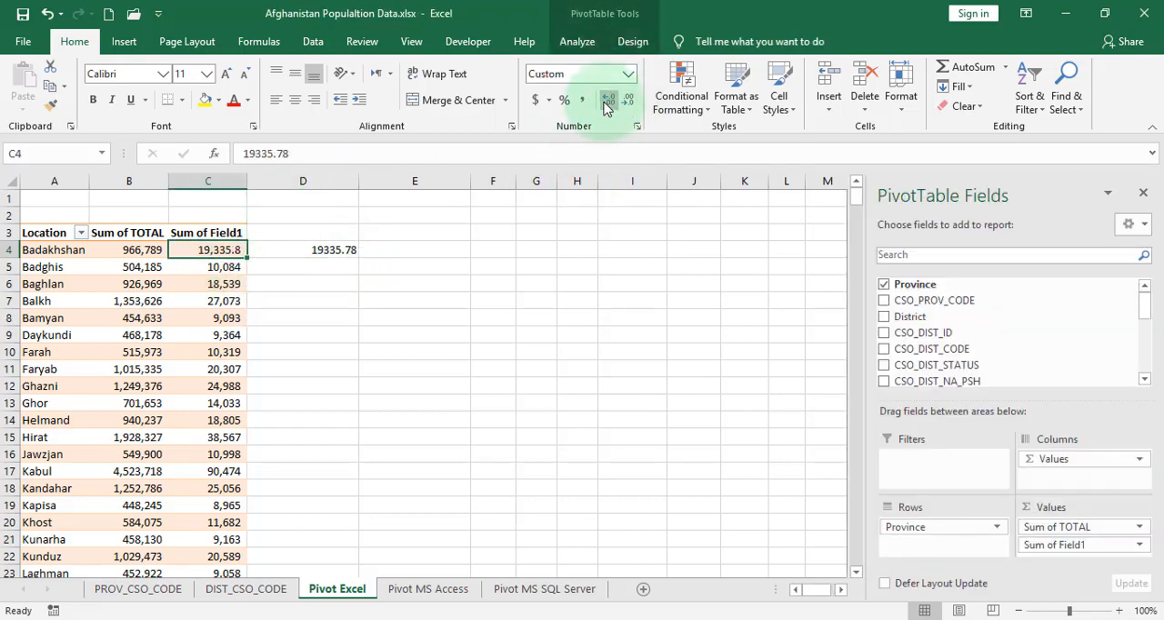
pyautogui.click(607, 105)
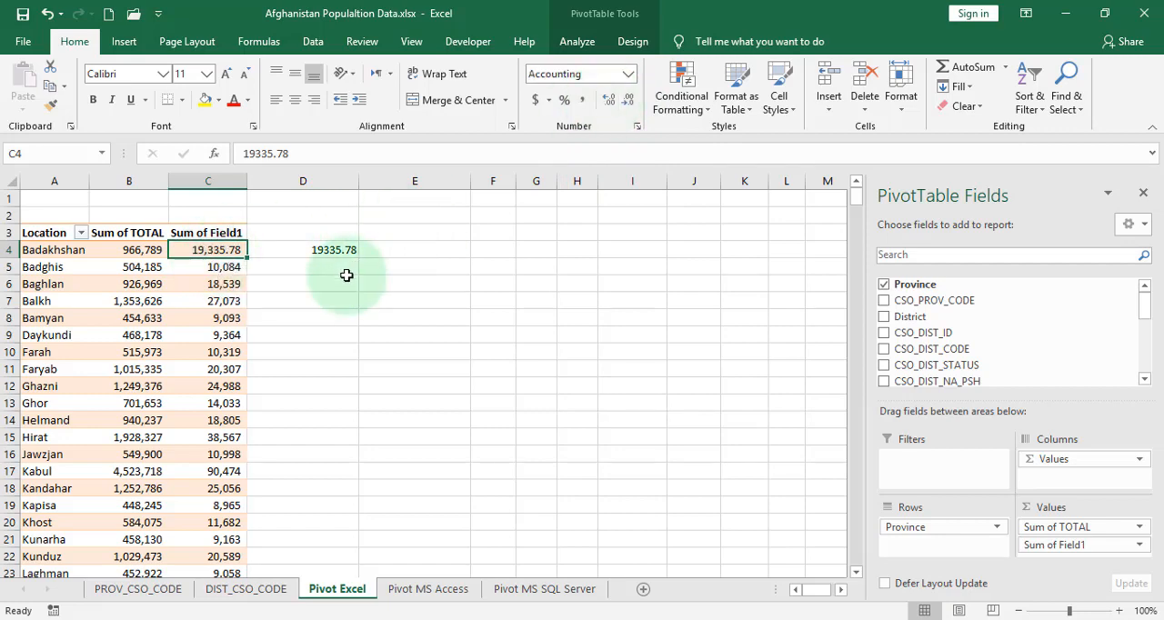
# Clear the check formula from D4 and reselect the pivot table
pyautogui.click(343, 248)
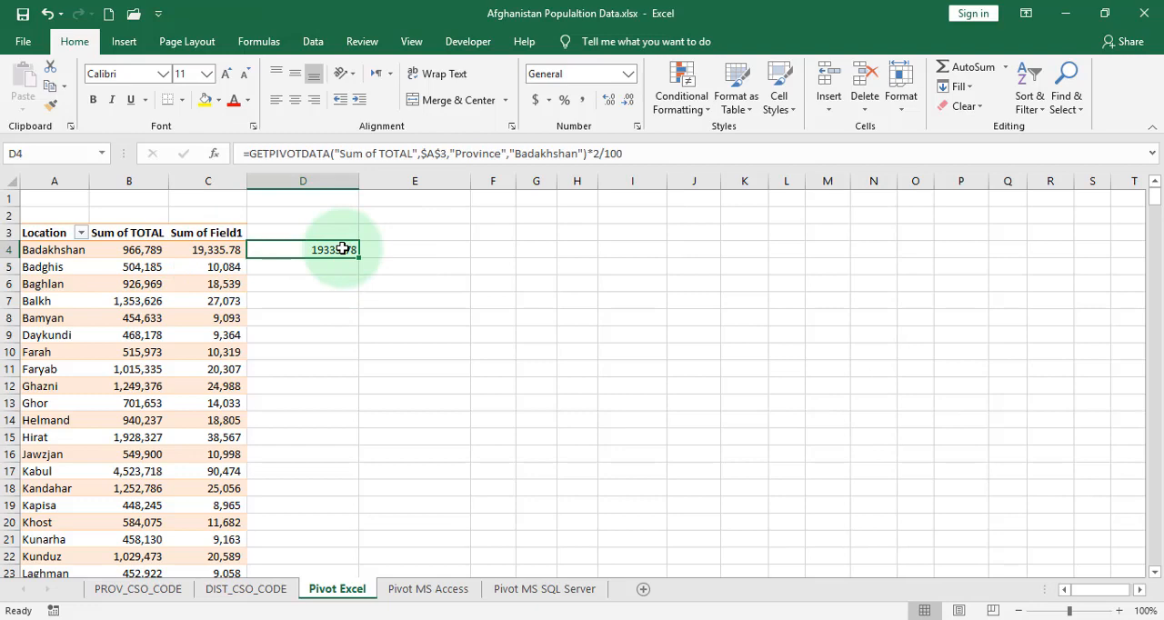
pyautogui.press('Delete')
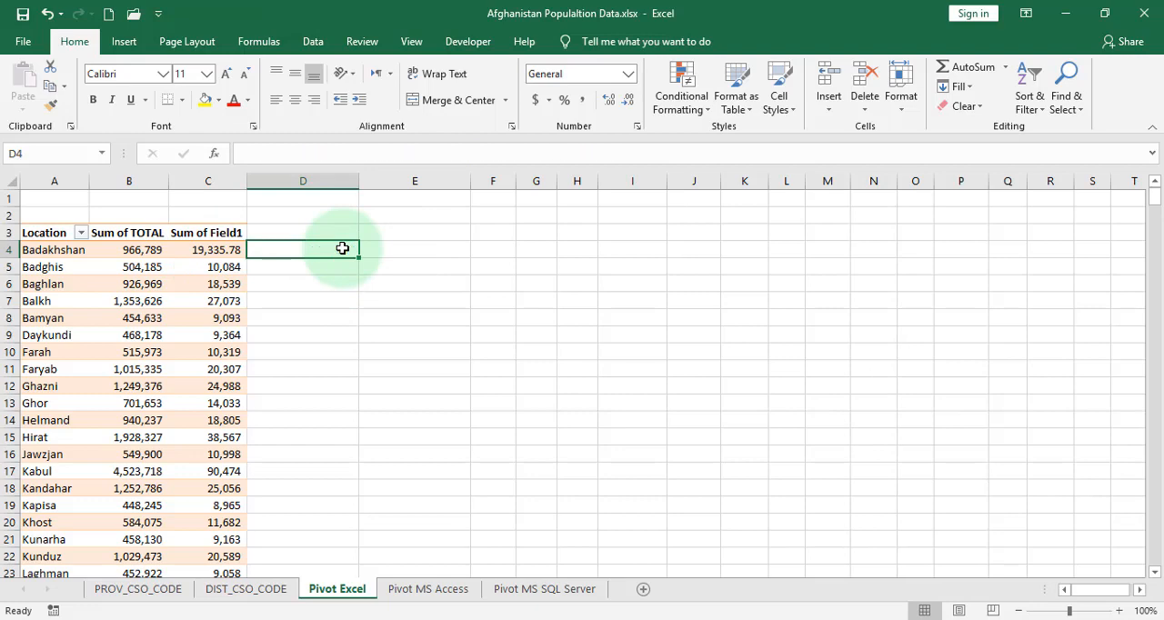
pyautogui.click(215, 253)
# Start a new calculated field for the pivot table and name it totaltest
pyautogui.click(43, 265)
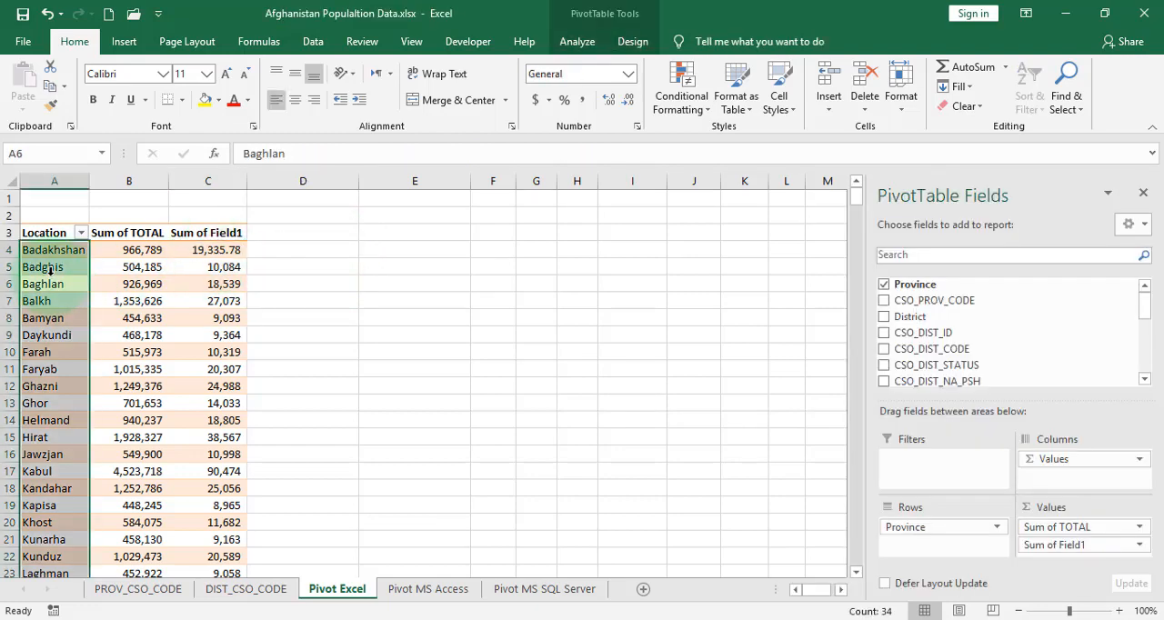
pyautogui.click(52, 266)
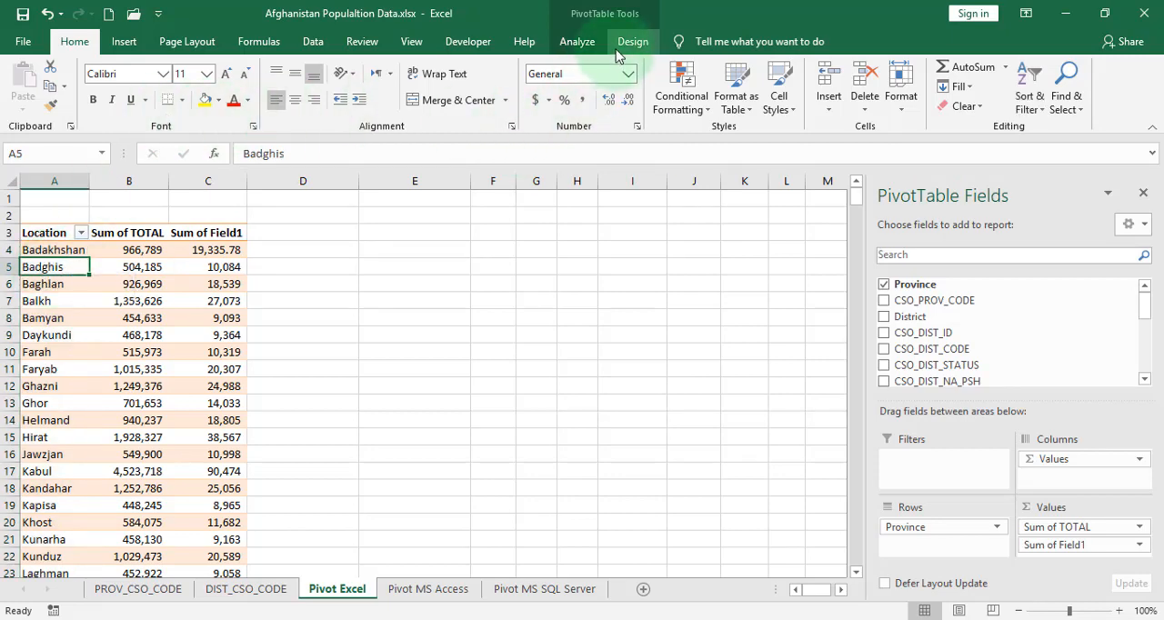
pyautogui.click(574, 45)
pyautogui.click(791, 71)
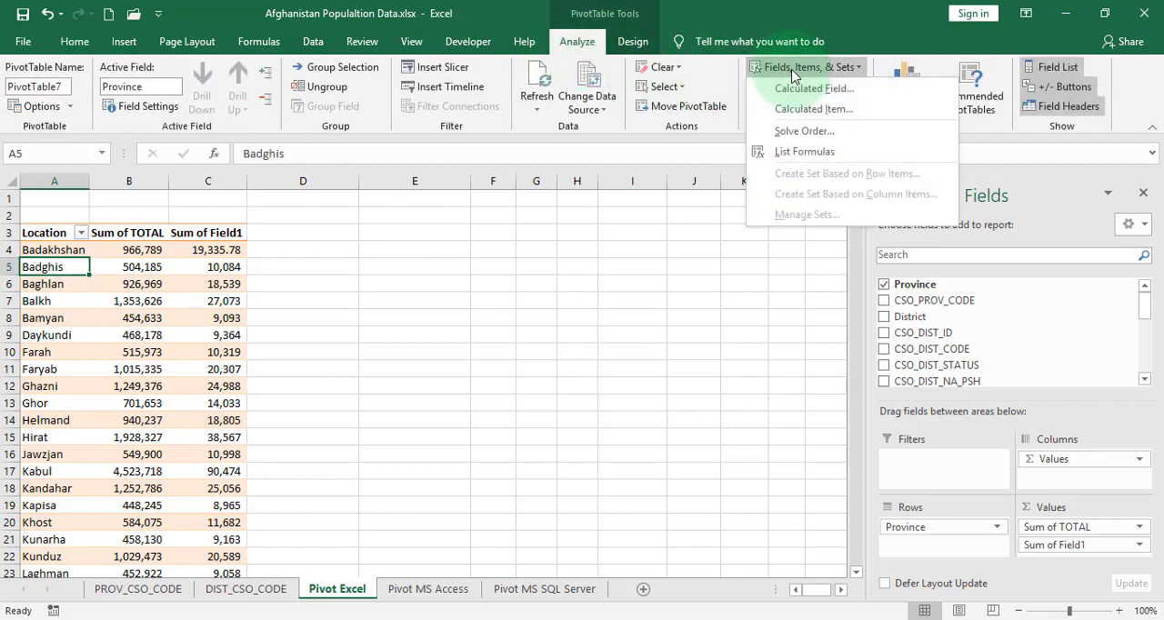
pyautogui.click(832, 109)
pyautogui.click(819, 89)
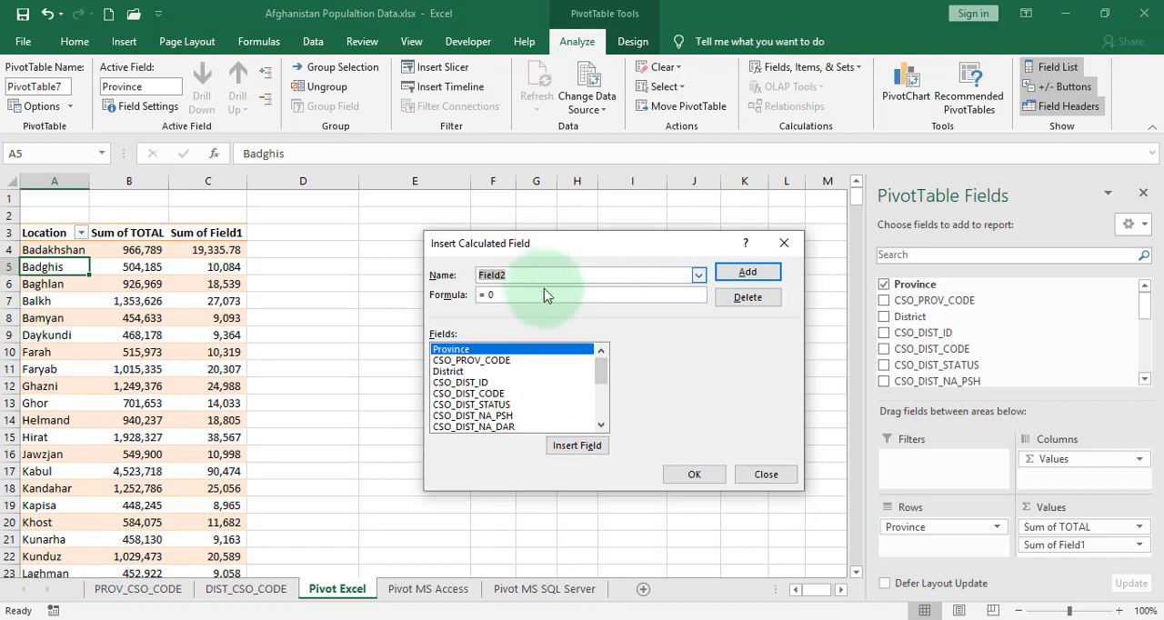
pyautogui.moveTo(485, 296); pyautogui.dragTo(499, 295)
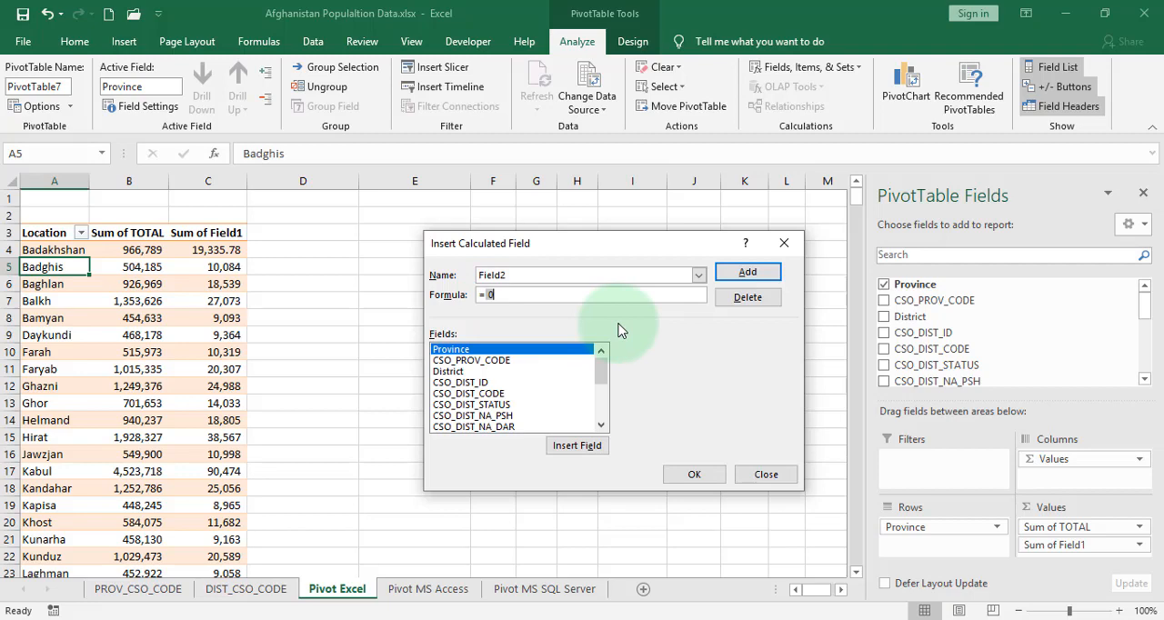
pyautogui.click(517, 272)
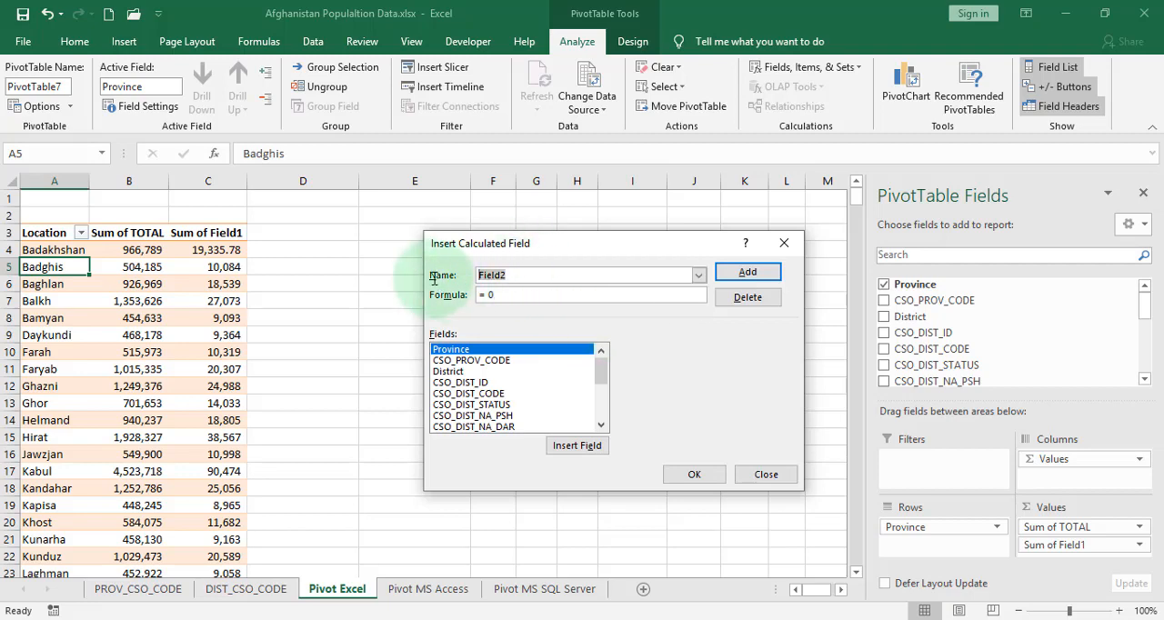
pyautogui.write('total')
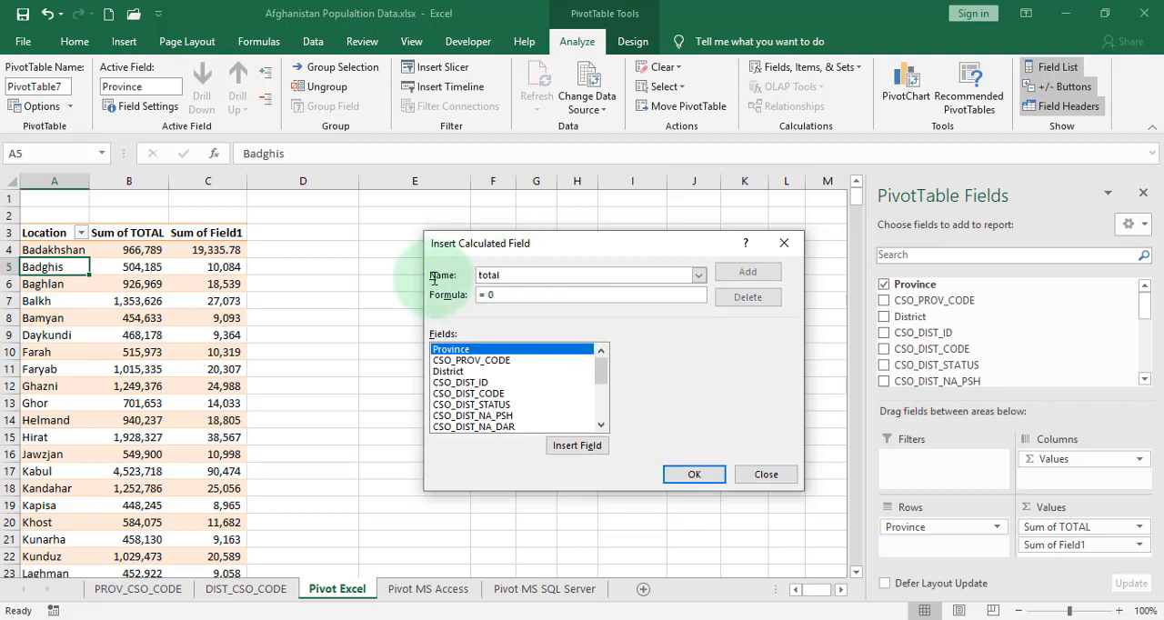
pyautogui.write('test')
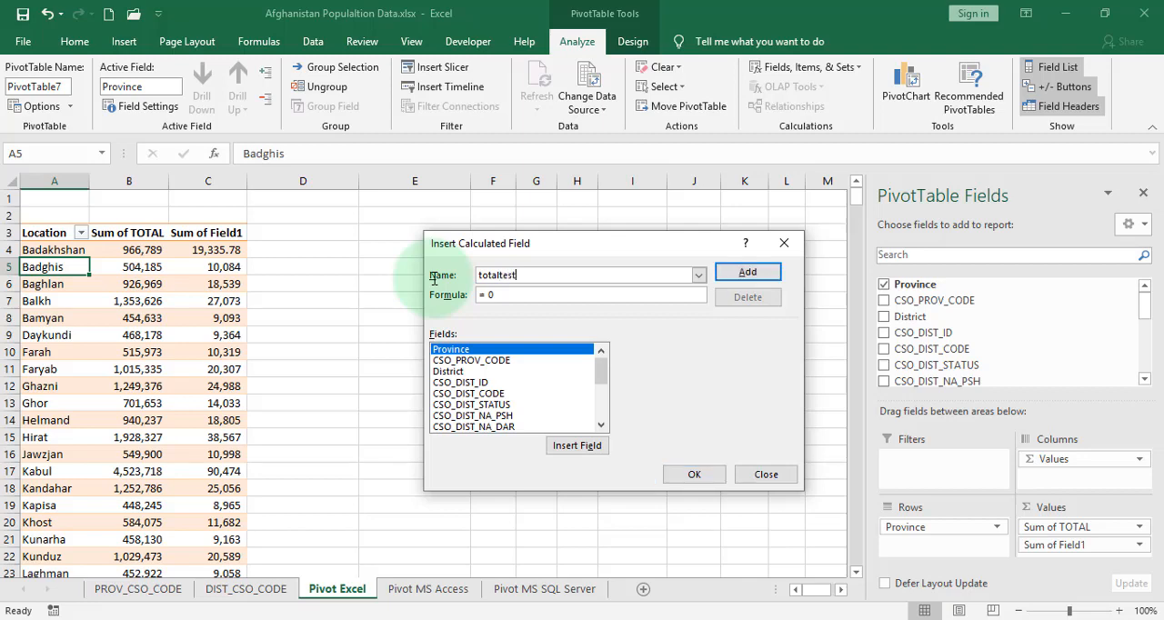
# Set the totaltest formula to = TOT_MALE + TOT_FEMALE and insert the field into the pivot table
pyautogui.click(503, 297)
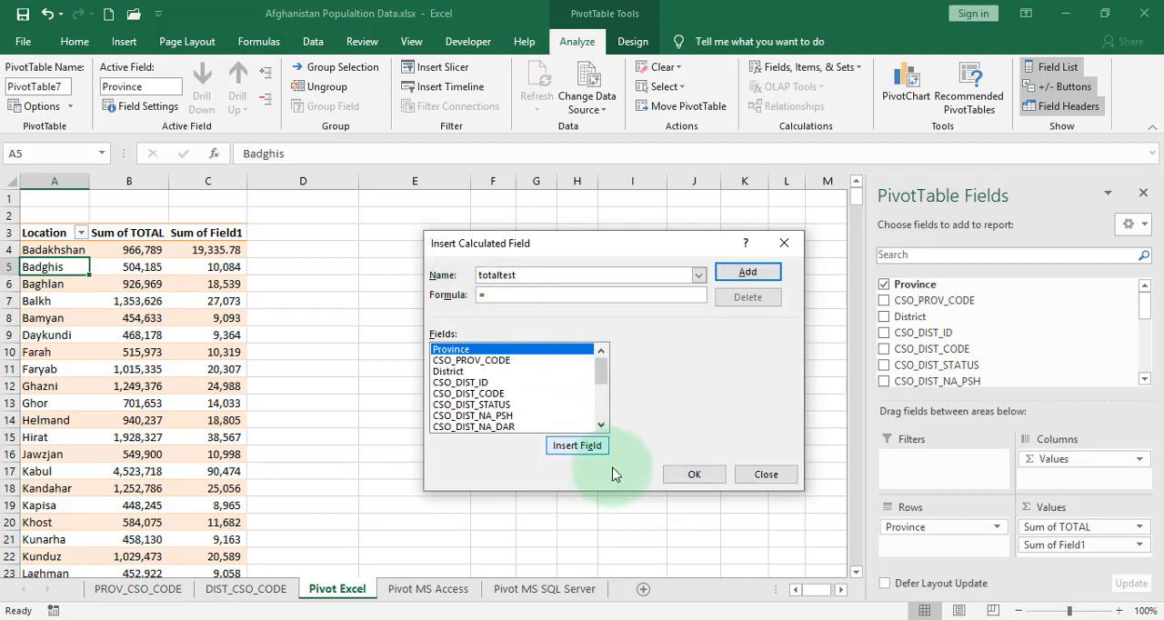
pyautogui.moveTo(602, 385); pyautogui.dragTo(605, 395)
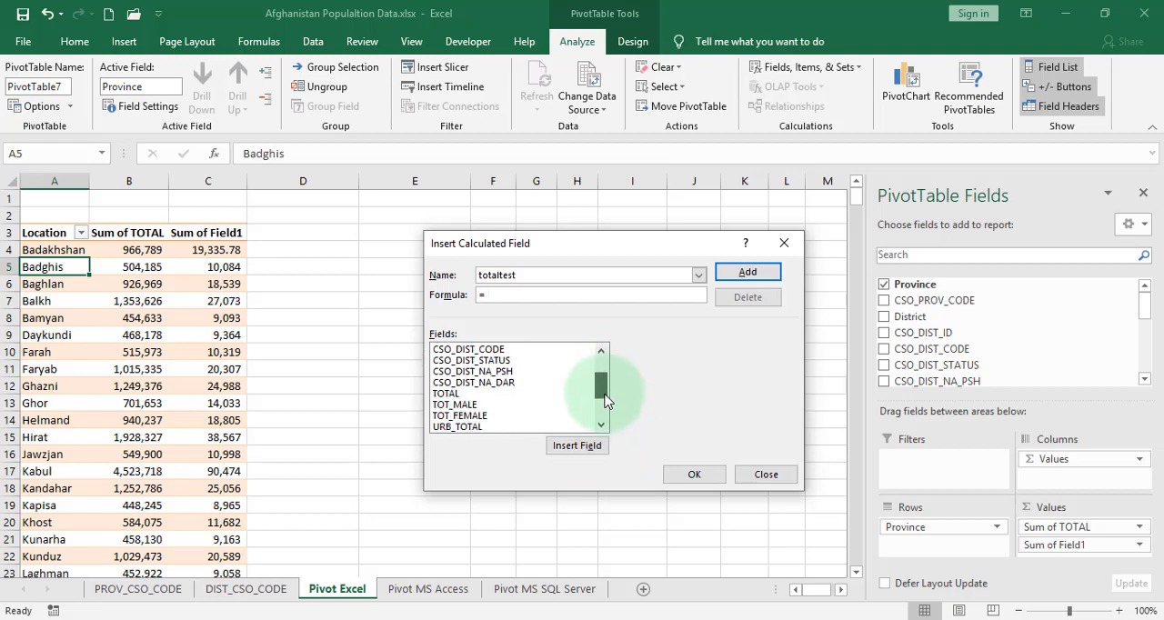
pyautogui.doubleClick(456, 405)
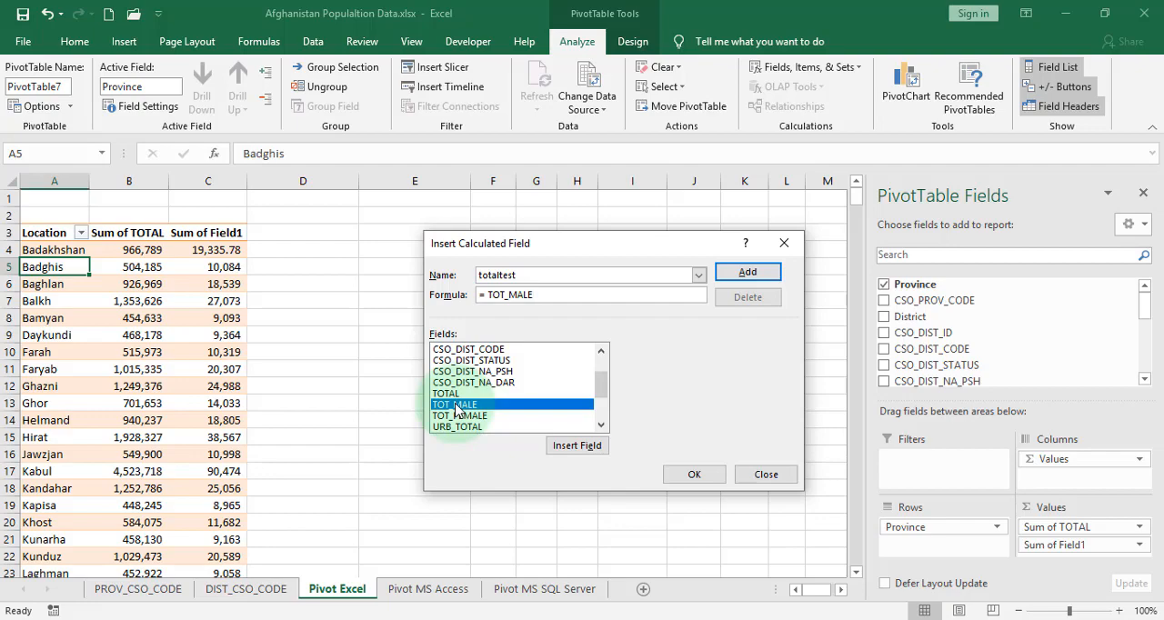
pyautogui.write('+')
pyautogui.doubleClick(462, 416)
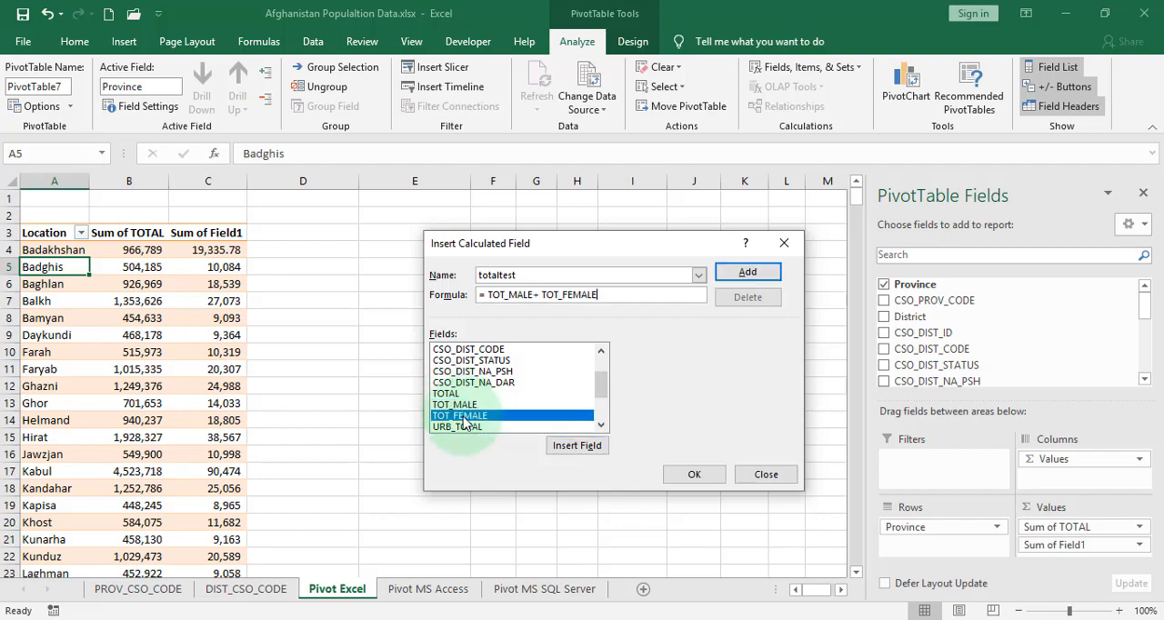
pyautogui.click(705, 475)
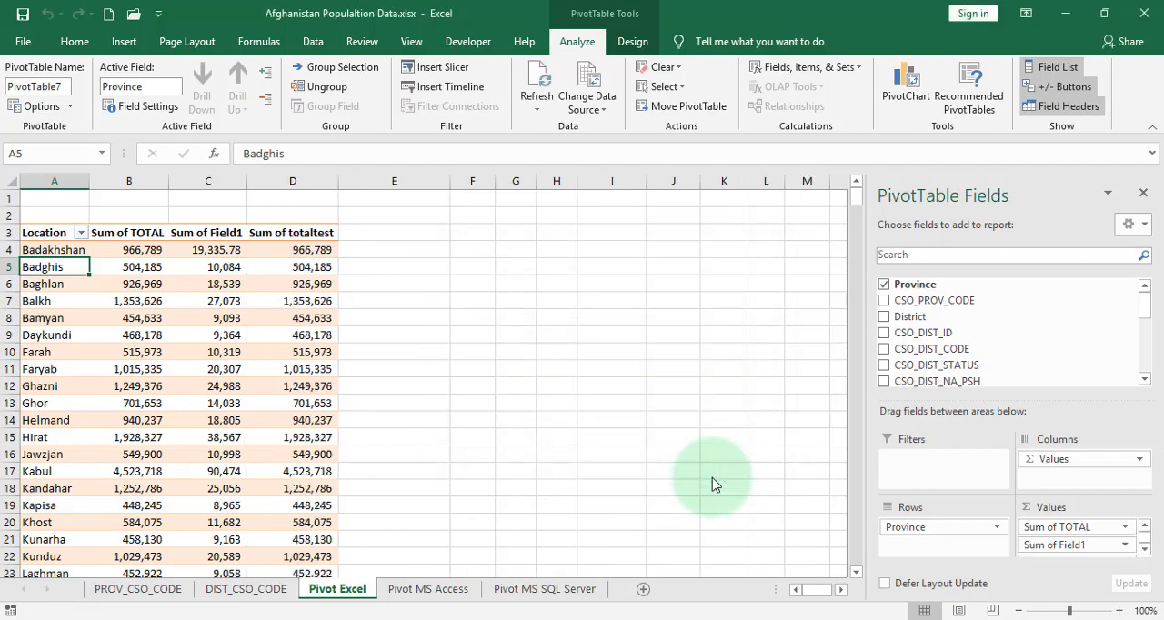
# Compare the Sum of totaltest values with Sum of TOTAL for the first provinces
pyautogui.click(321, 262)
pyautogui.click(322, 251)
pyautogui.click(123, 251)
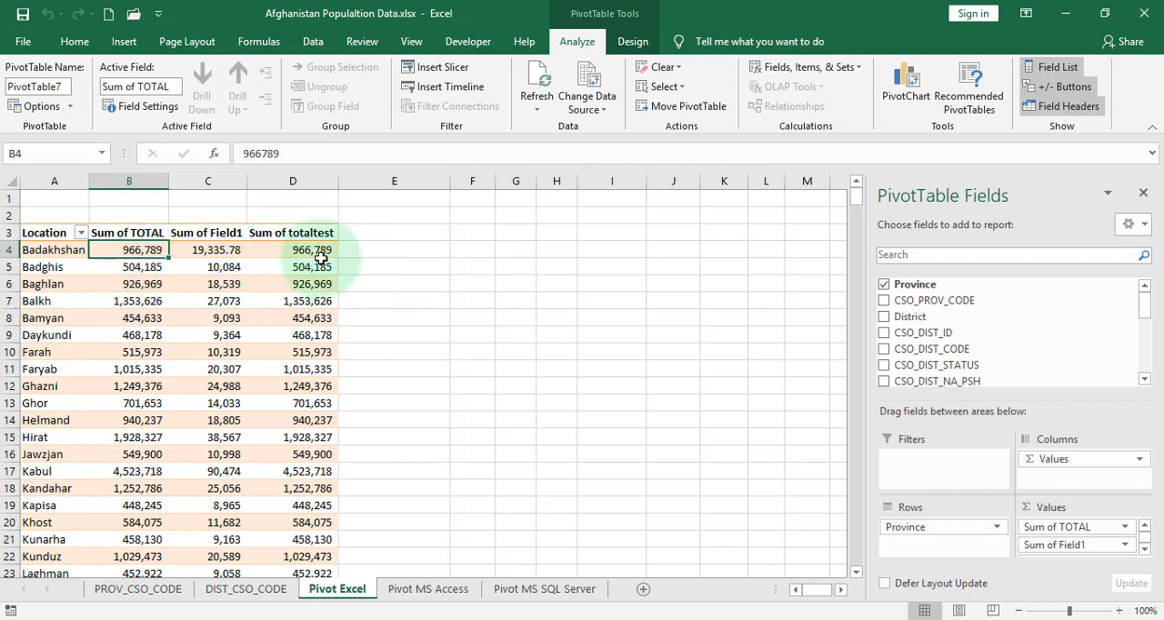
# List the formulas of the pivot table's calculated fields on a separate sheet and review the Field1 entry
pyautogui.moveTo(321, 259)
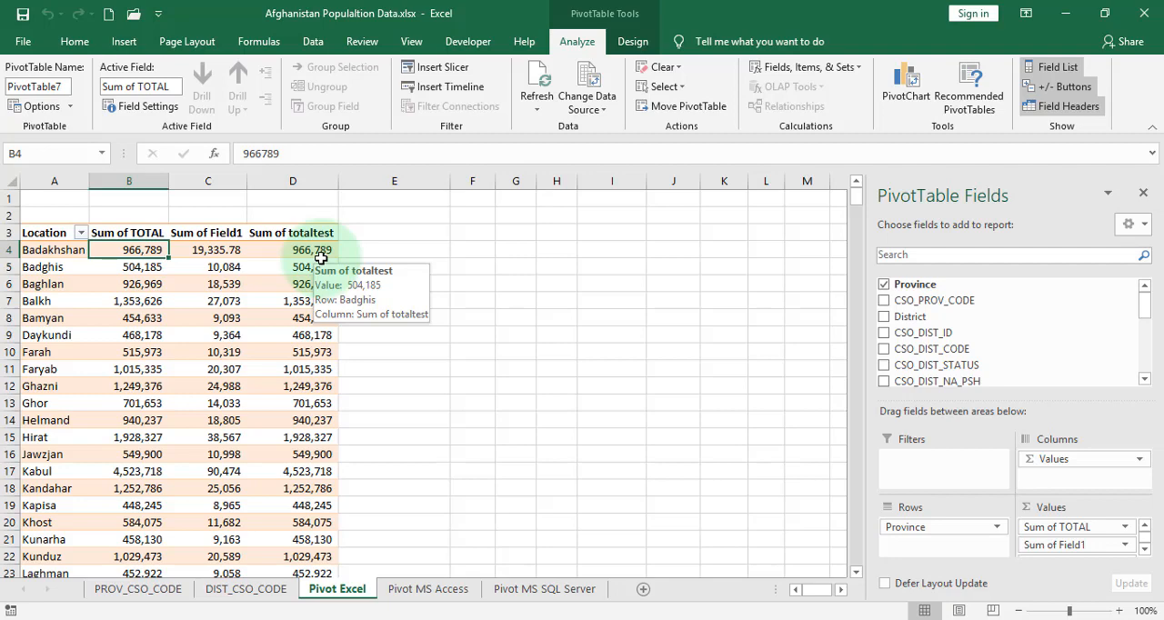
pyautogui.click(307, 300)
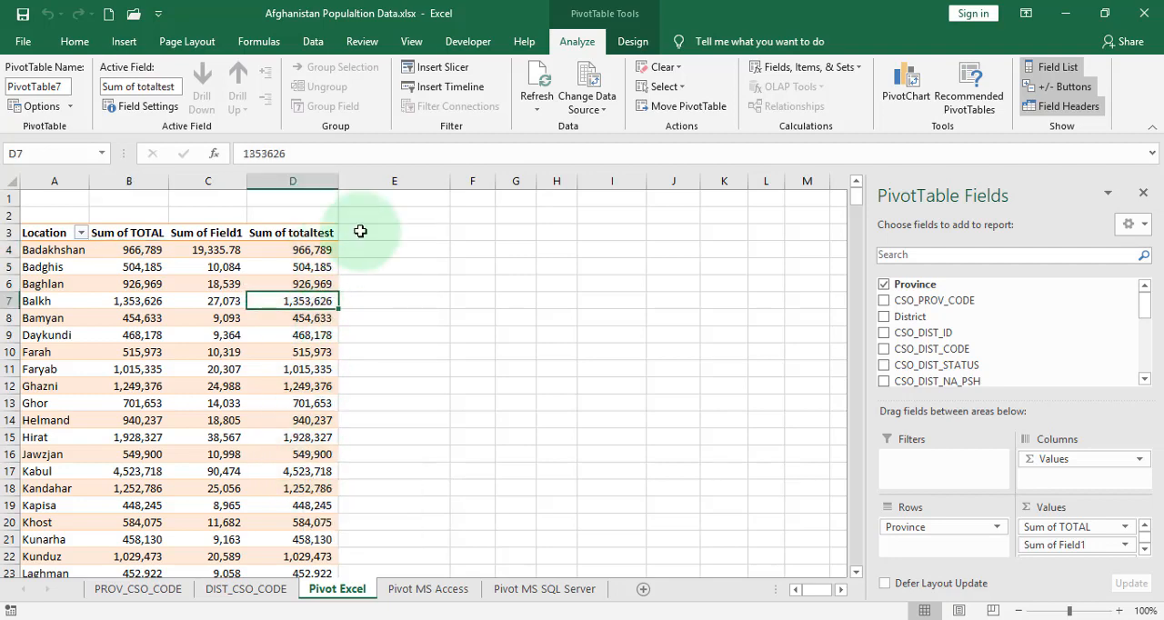
pyautogui.click(39, 283)
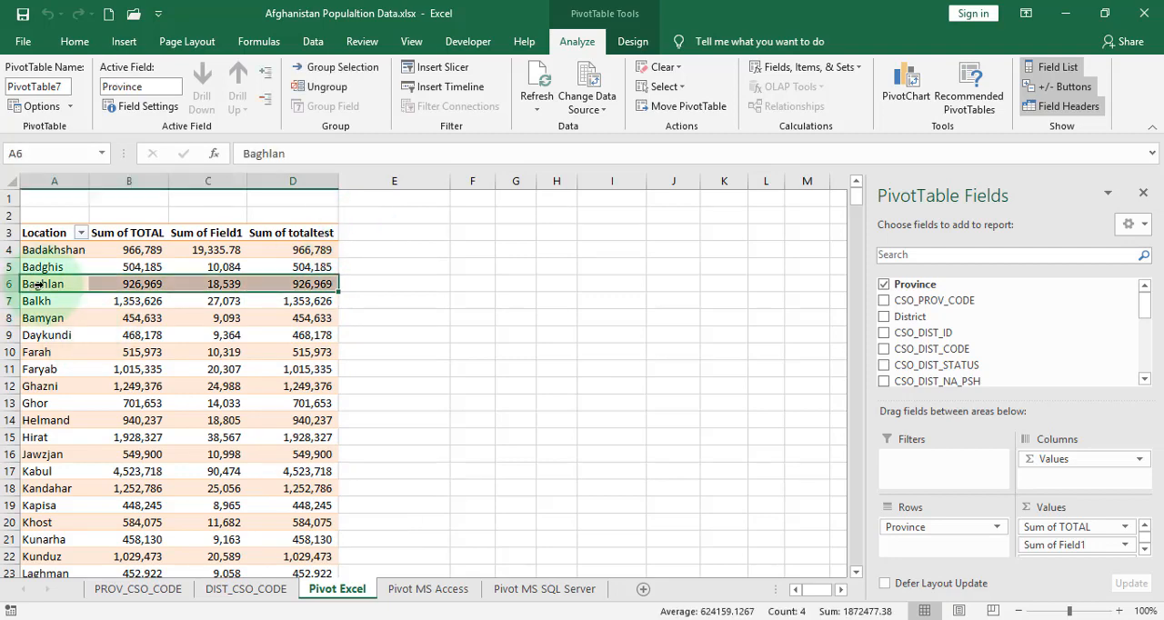
pyautogui.click(39, 283)
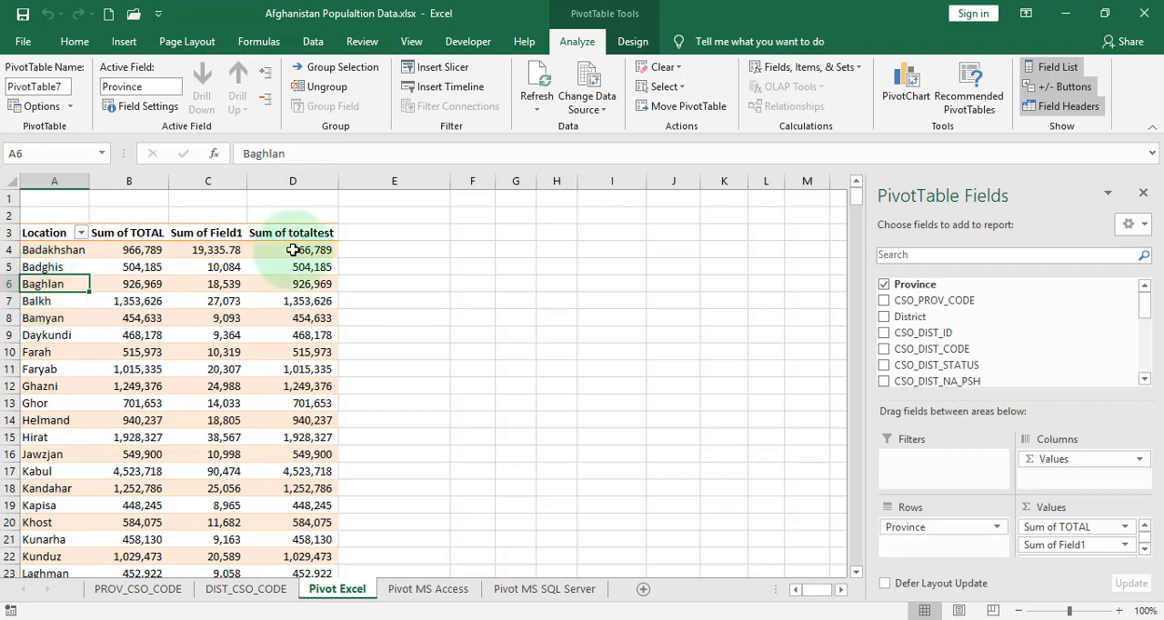
pyautogui.click(802, 71)
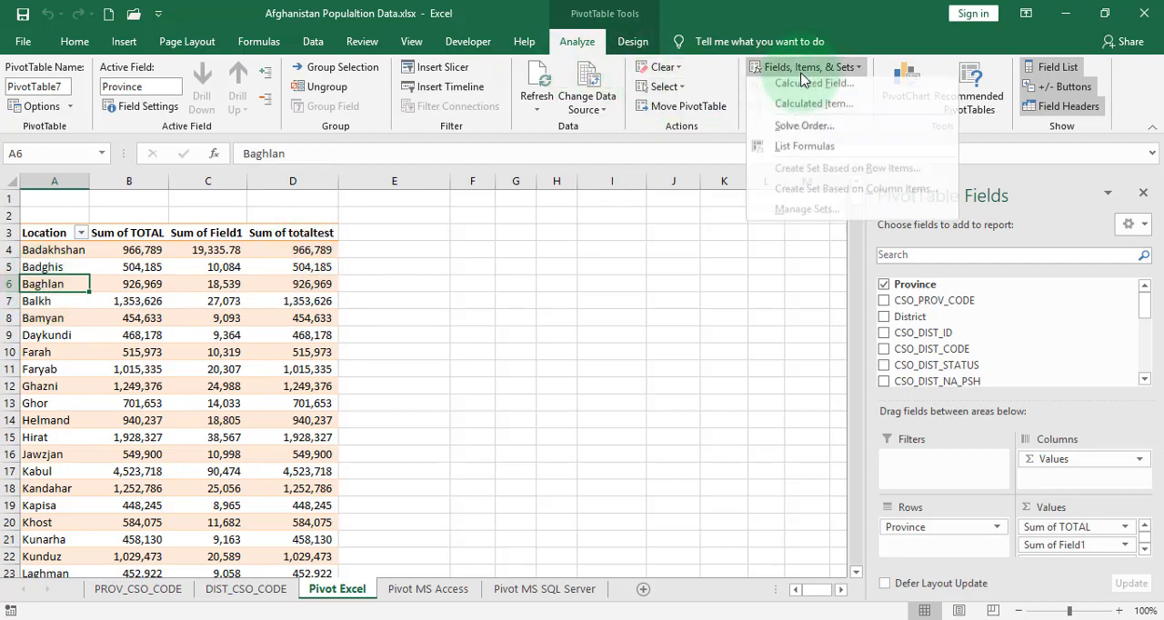
pyautogui.click(804, 152)
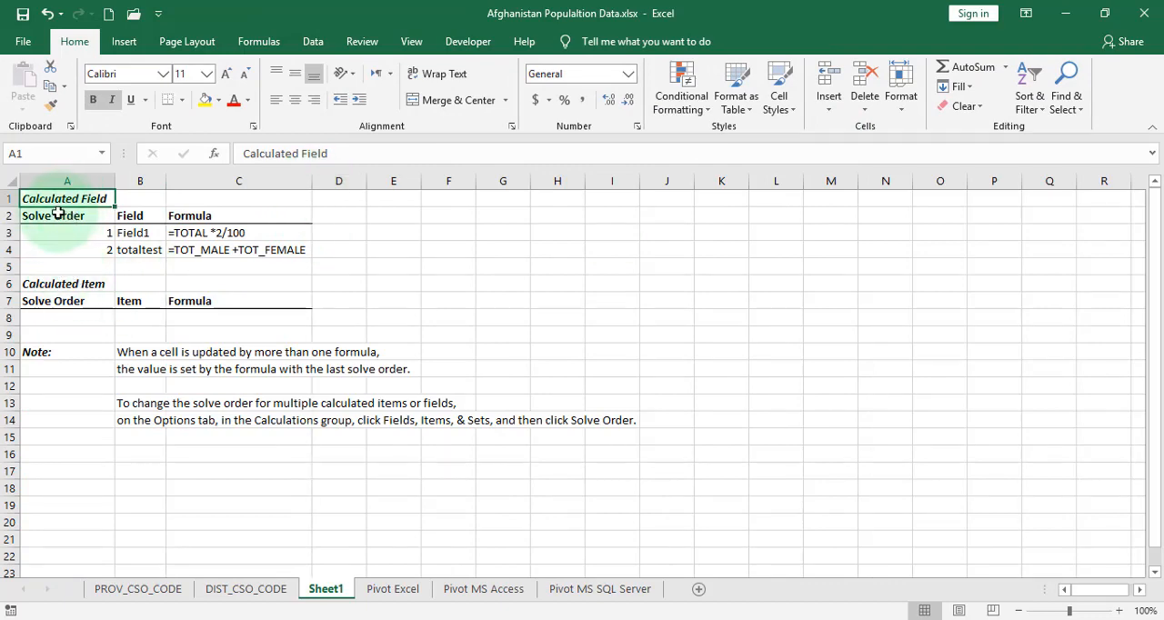
pyautogui.click(138, 232)
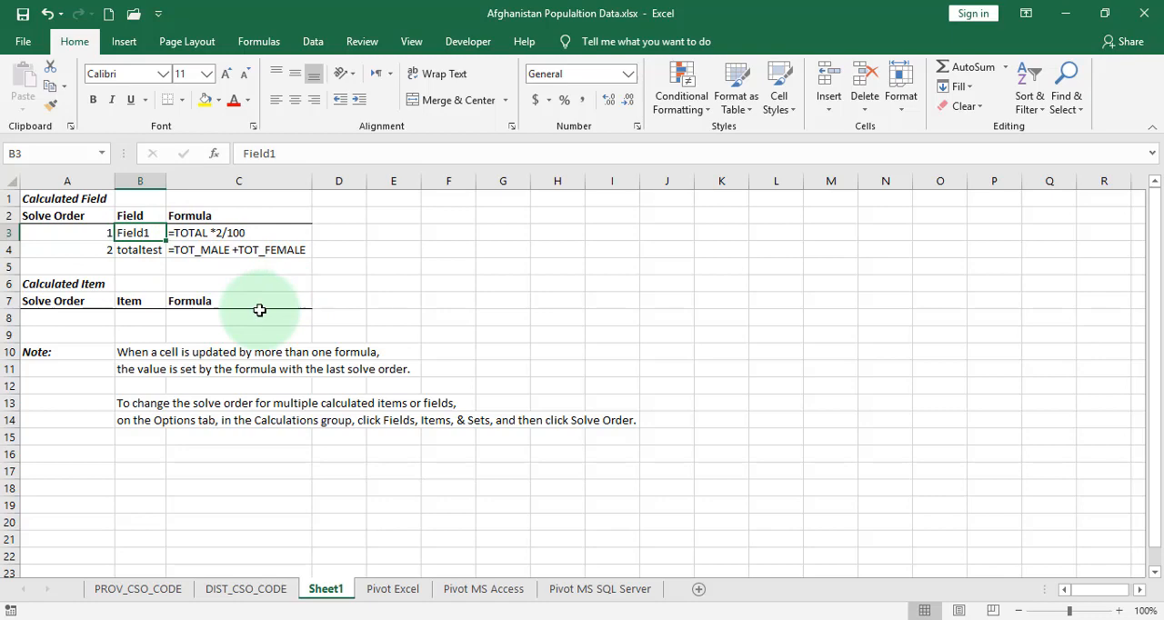
# Return to the Pivot Excel sheet and rename the Sum of Field1 column header as 2% of Population
pyautogui.click(393, 593)
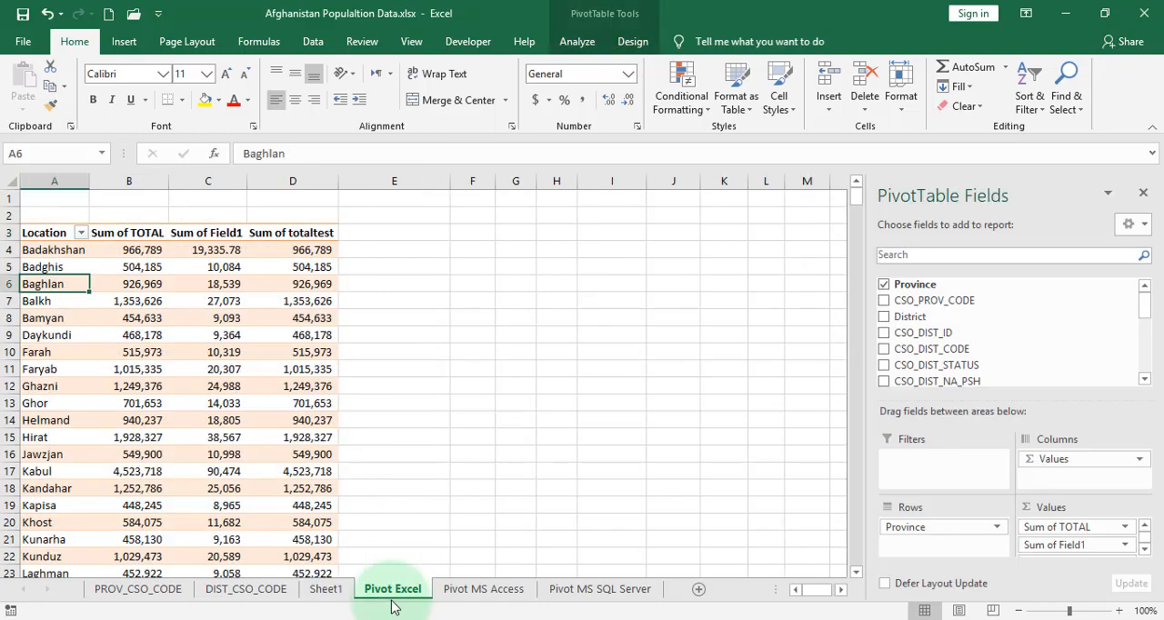
pyautogui.click(220, 238)
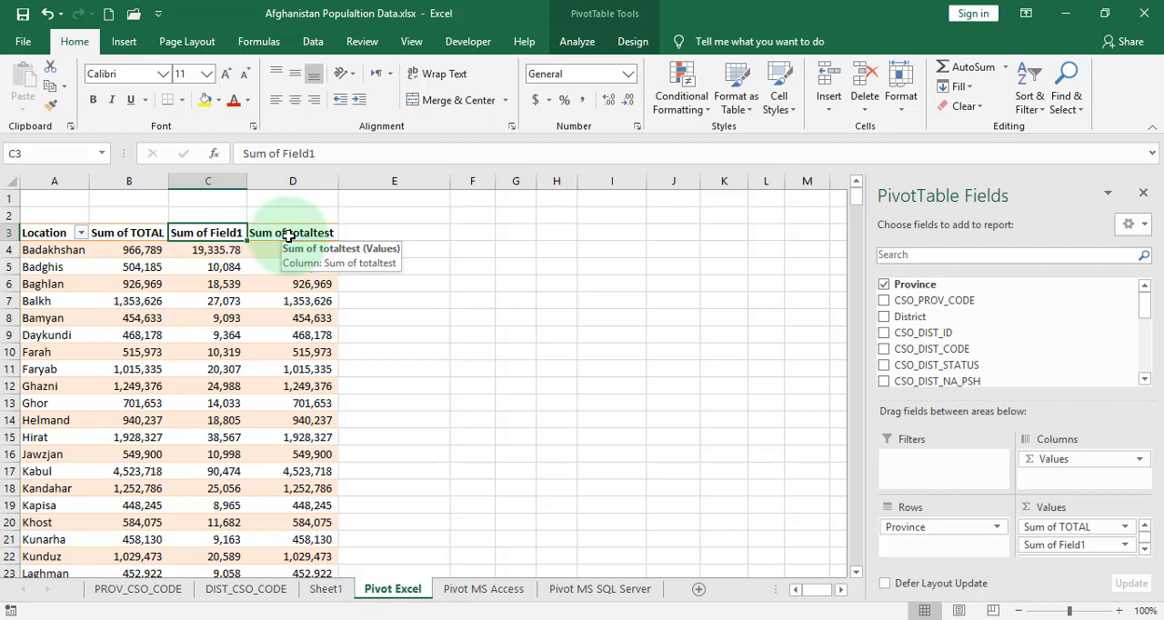
pyautogui.write('2')
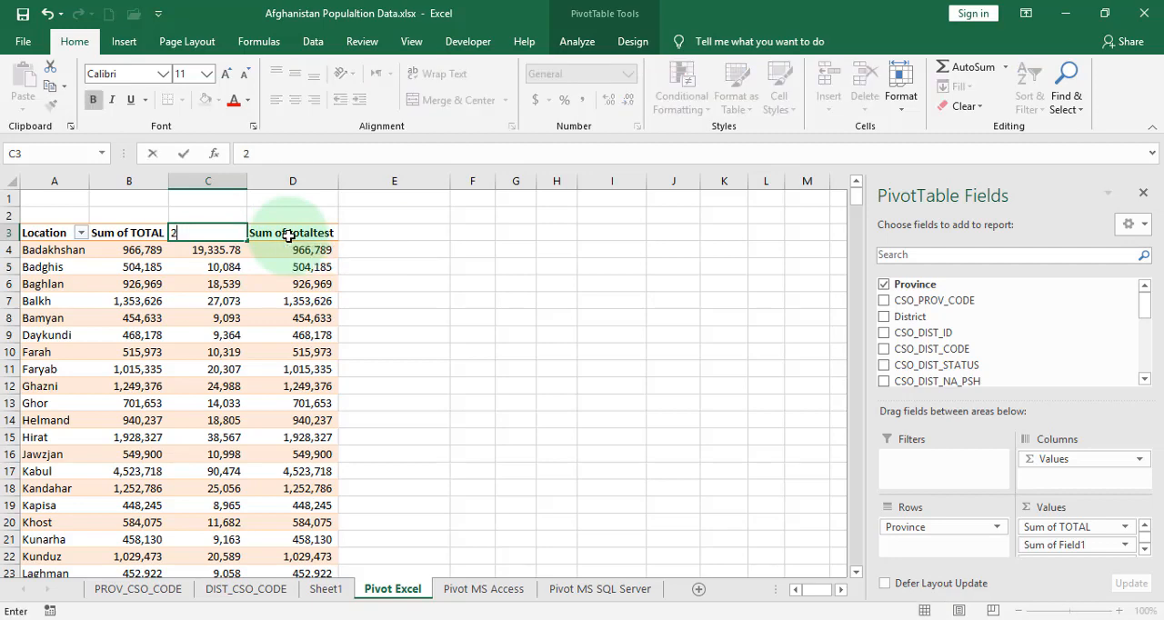
pyautogui.write('% of')
pyautogui.write(' you')
pyautogui.press('BackSpace')
pyautogui.press('BackSpace')
pyautogui.press('BackSpace')
pyautogui.press('BackSpace')
pyautogui.write('Po')
pyautogui.write('po')
pyautogui.write('lation')
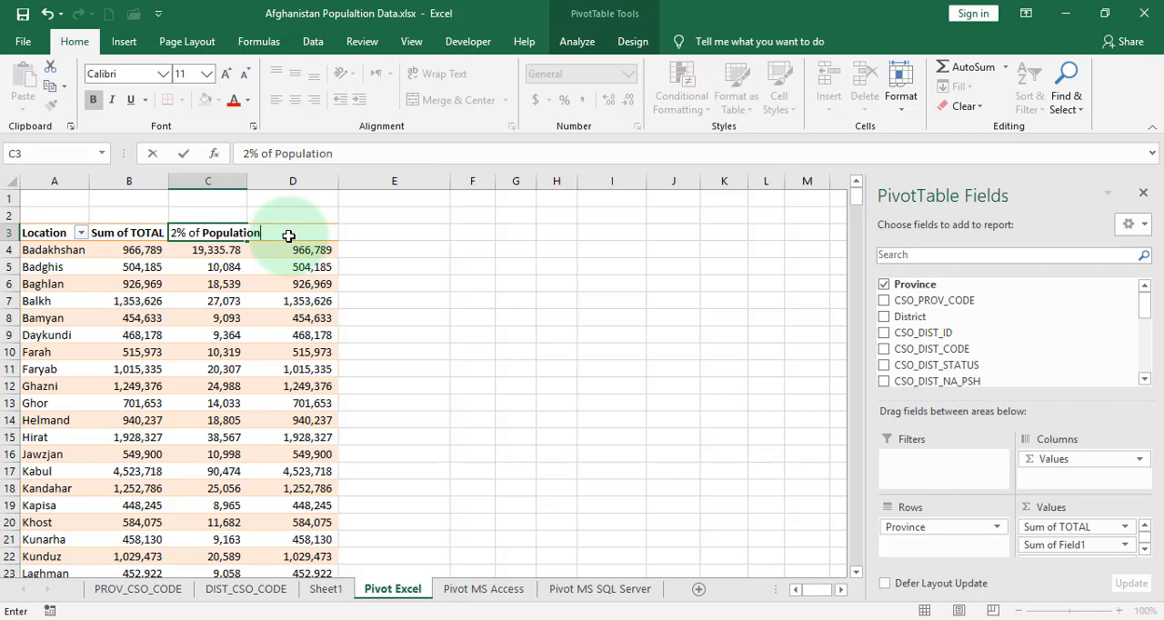
pyautogui.press('Return')
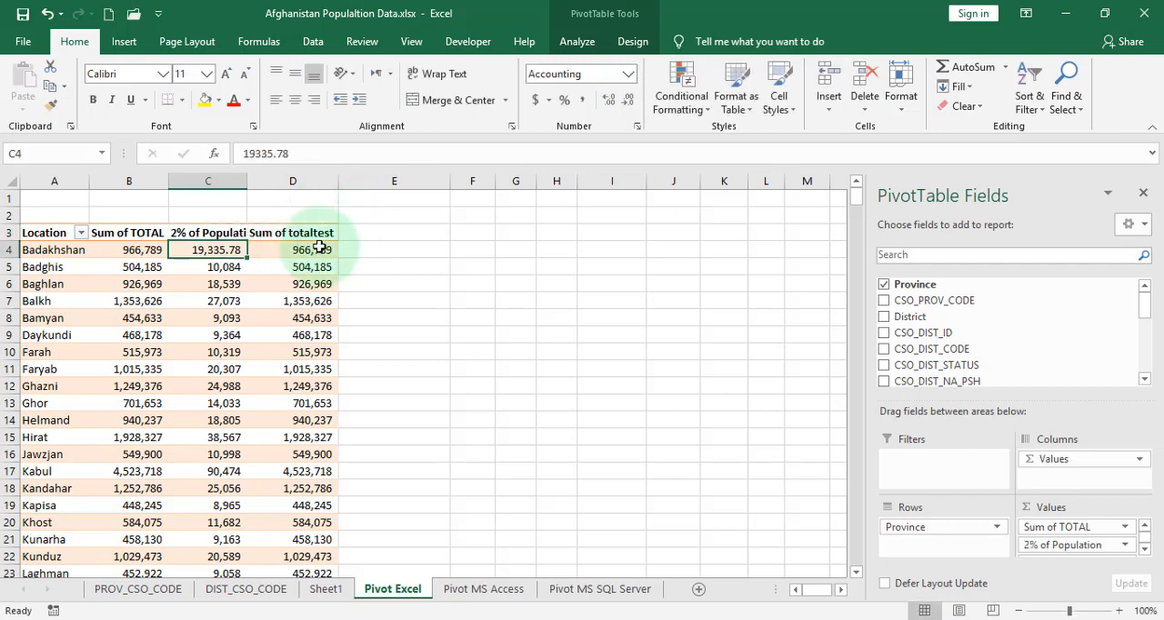
# Rename the Sum of totaltest column header as Total Population
pyautogui.click(318, 236)
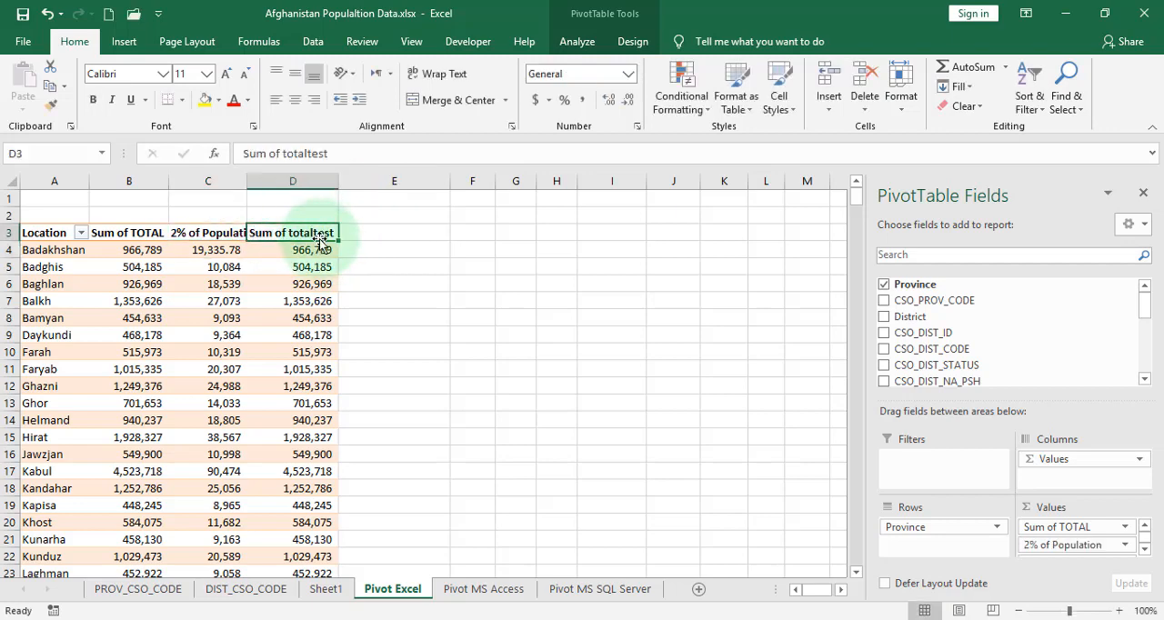
pyautogui.write('Total Pop')
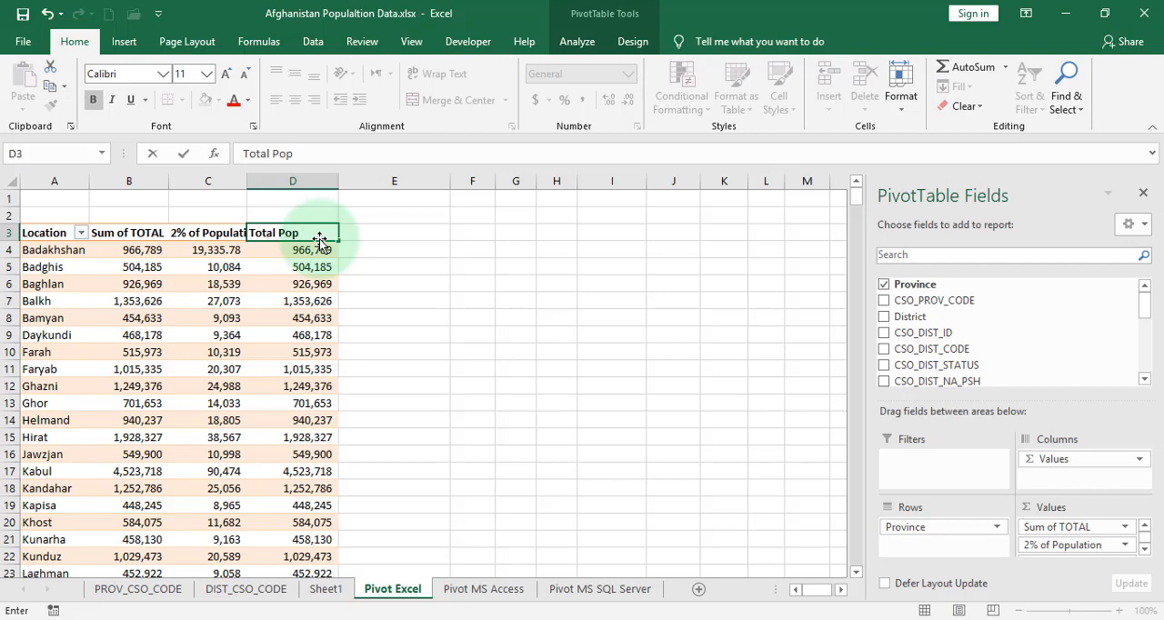
pyautogui.write('ulation')
pyautogui.press('Return')
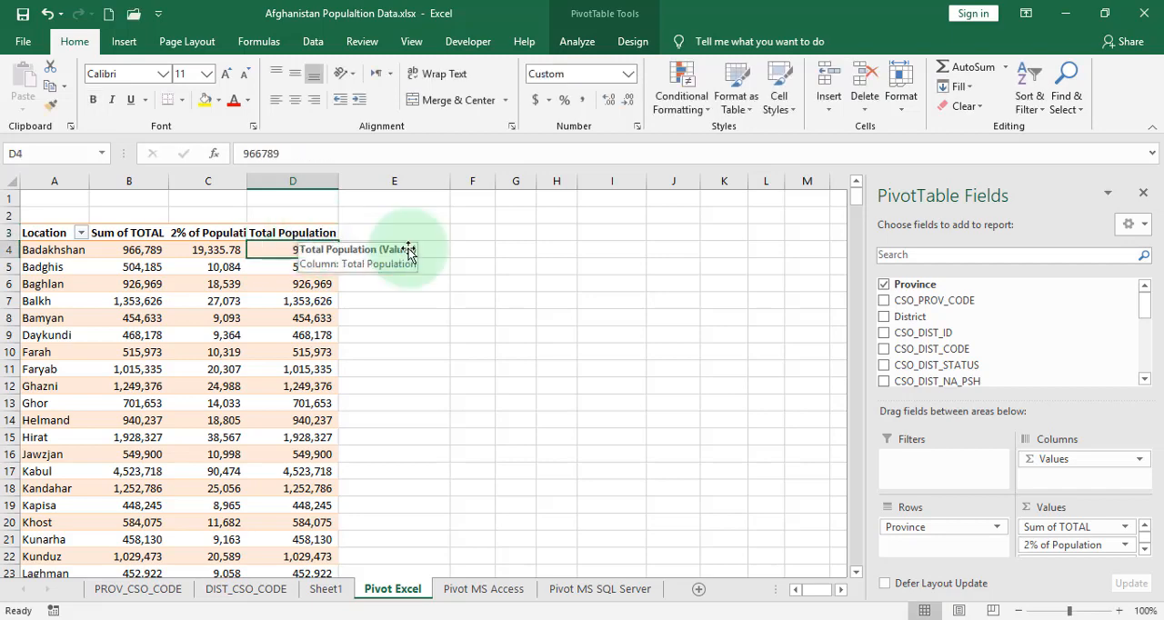
# Locate the calculated fields in the field list and delete the calculated field Field1
pyautogui.moveTo(1148, 300); pyautogui.dragTo(1138, 370)
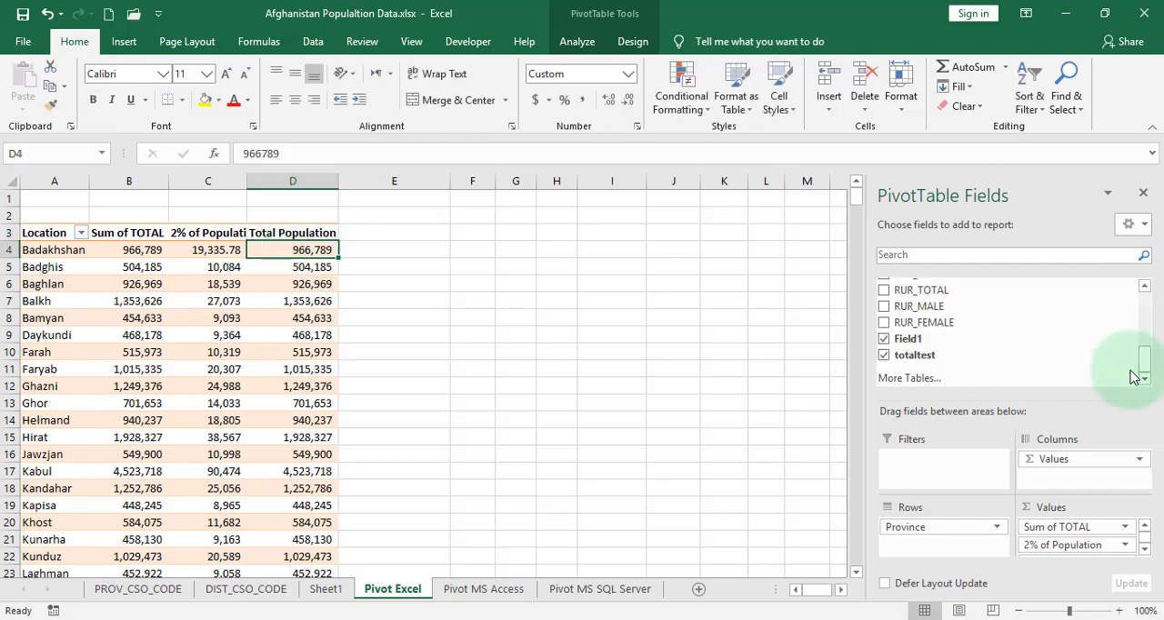
pyautogui.click(929, 359)
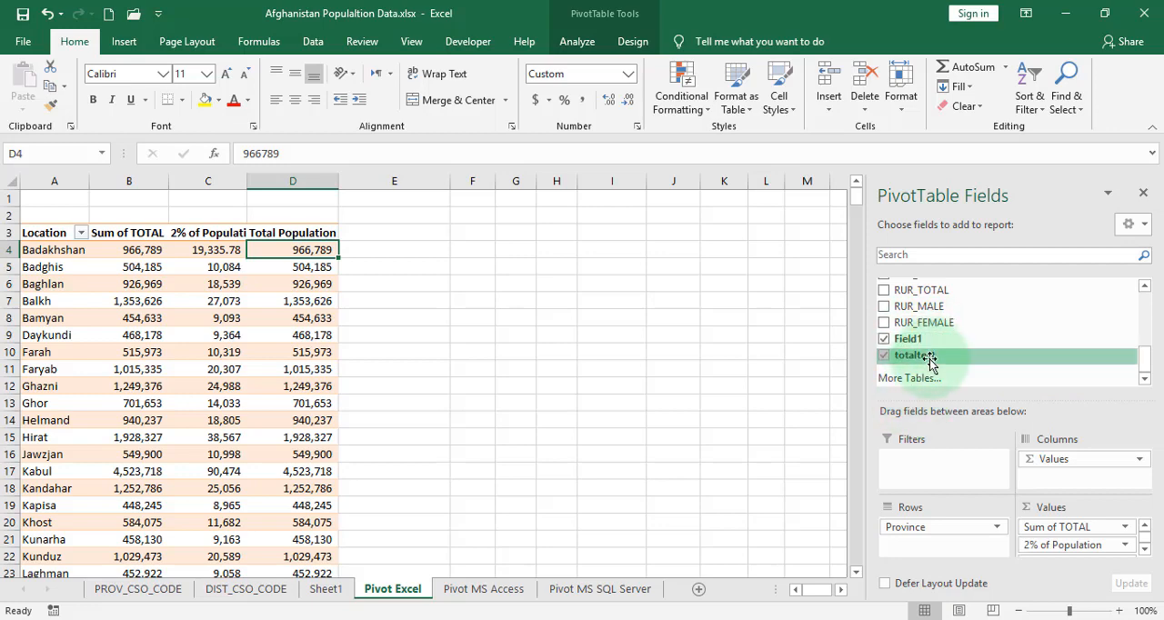
pyautogui.click(574, 42)
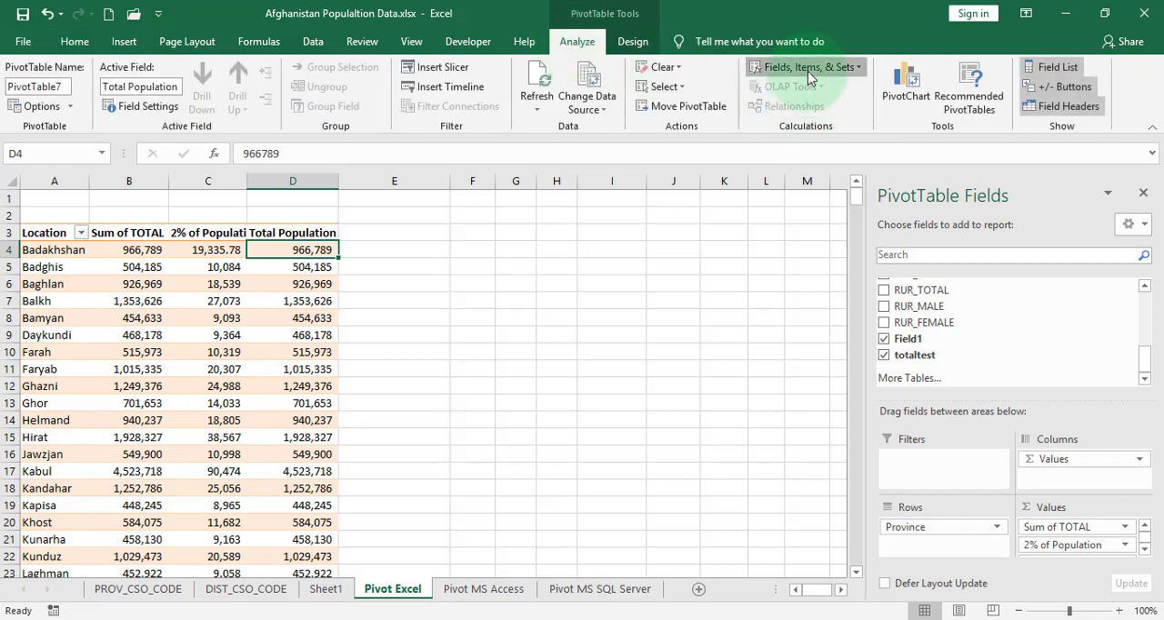
pyautogui.click(807, 69)
pyautogui.click(800, 88)
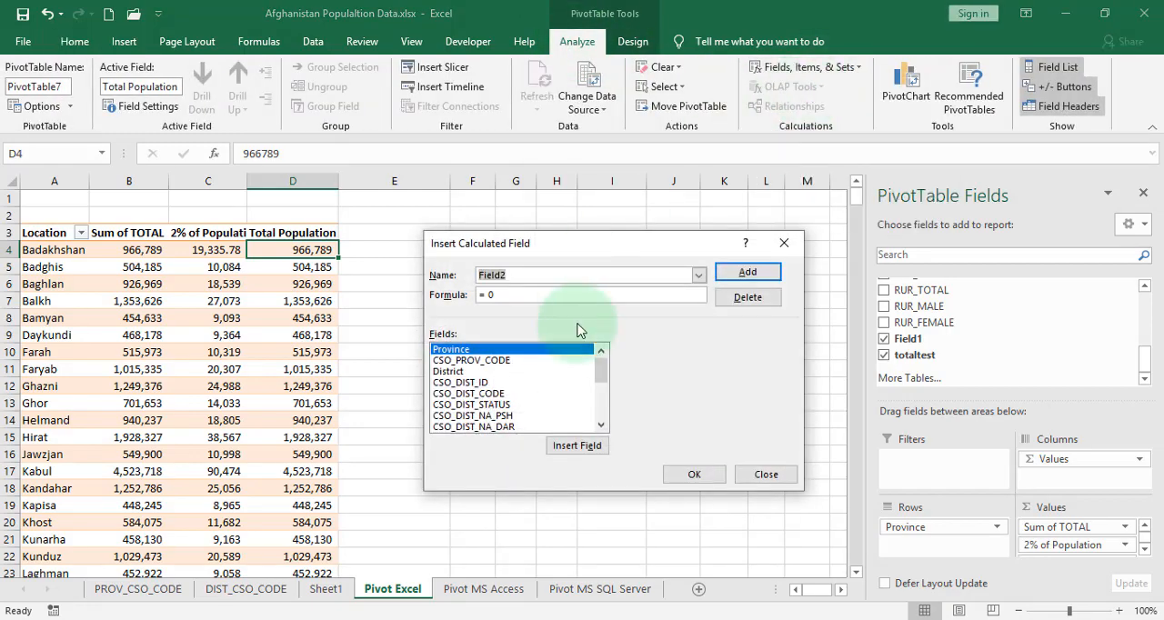
pyautogui.click(698, 274)
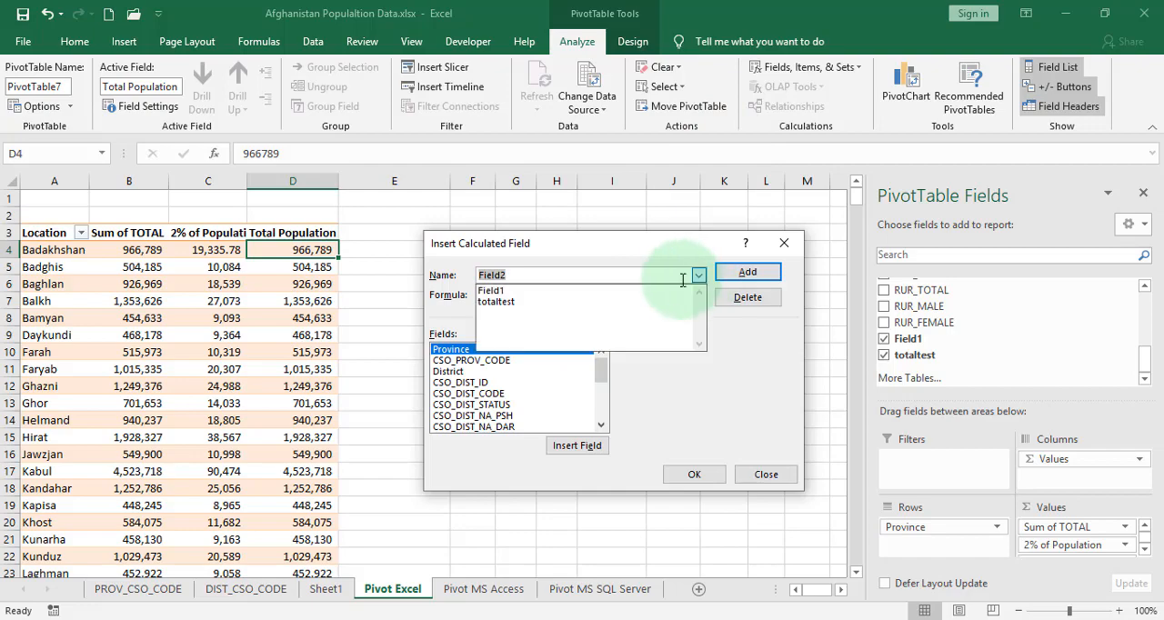
pyautogui.click(640, 302)
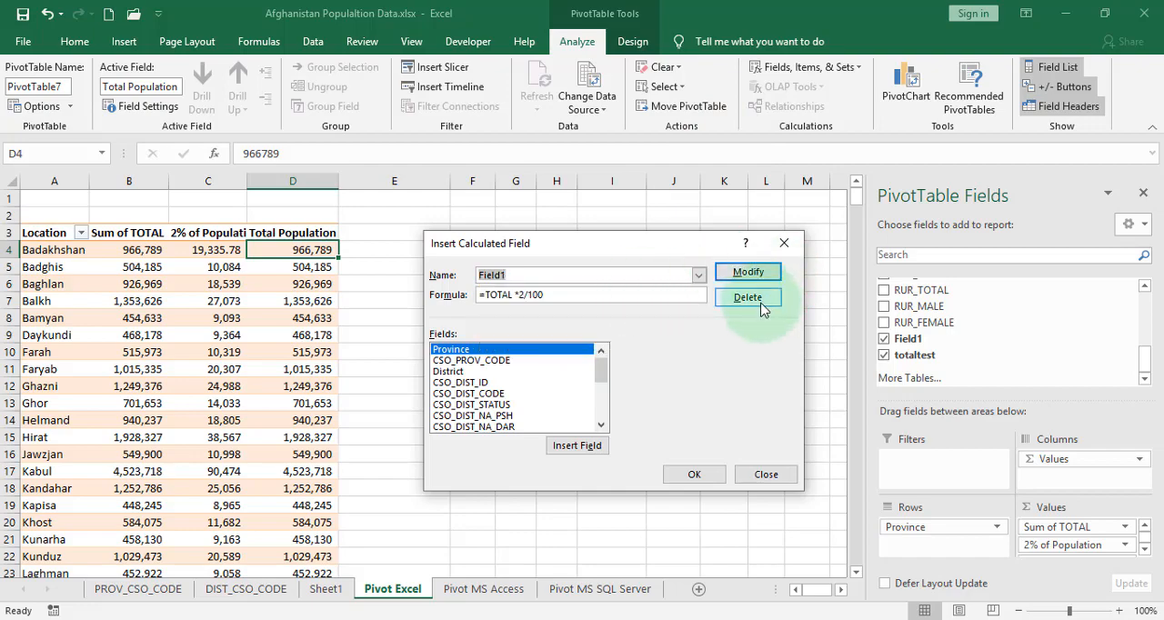
pyautogui.click(759, 300)
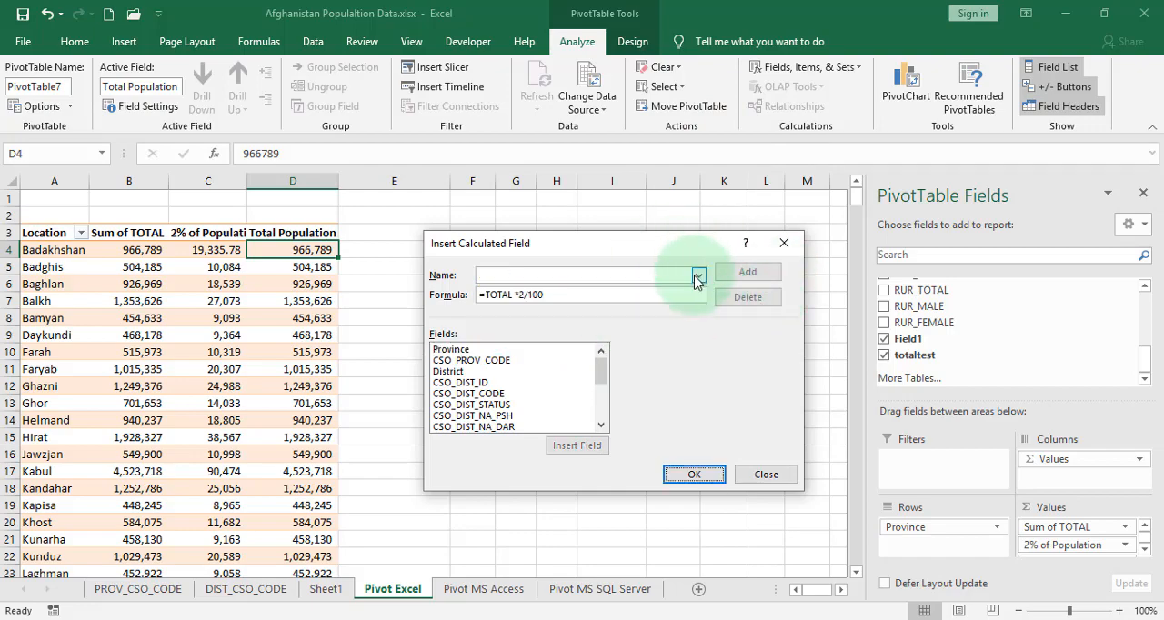
# Delete the calculated field totaltest, apply the deletions and reselect the pivot table
pyautogui.click(698, 274)
pyautogui.click(642, 302)
pyautogui.click(747, 276)
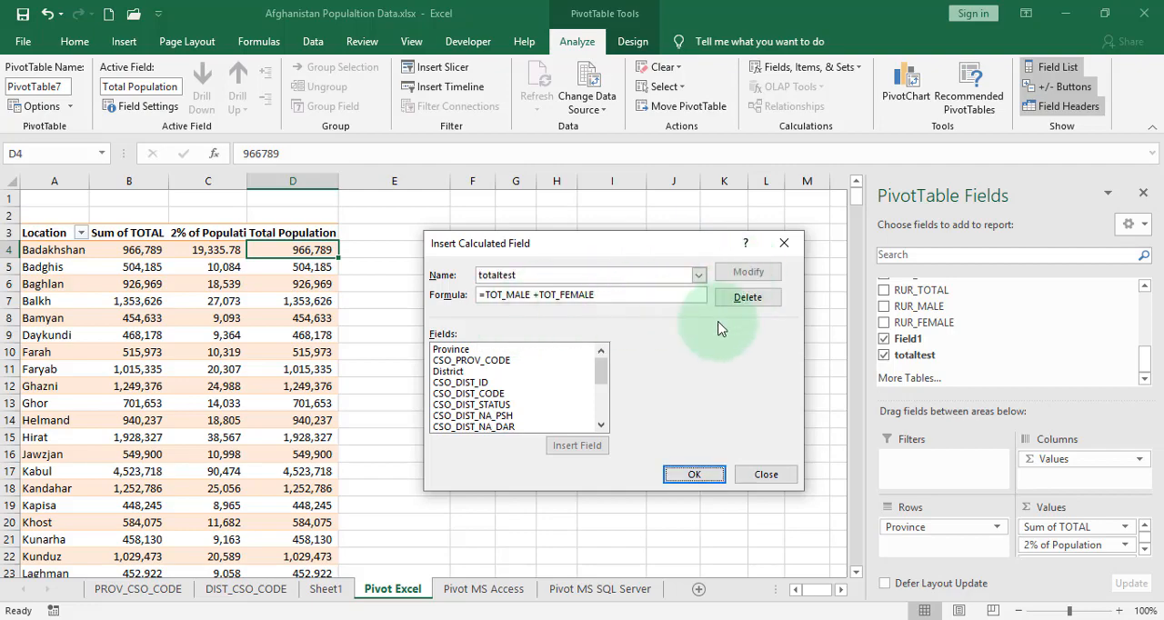
pyautogui.click(740, 300)
pyautogui.click(691, 474)
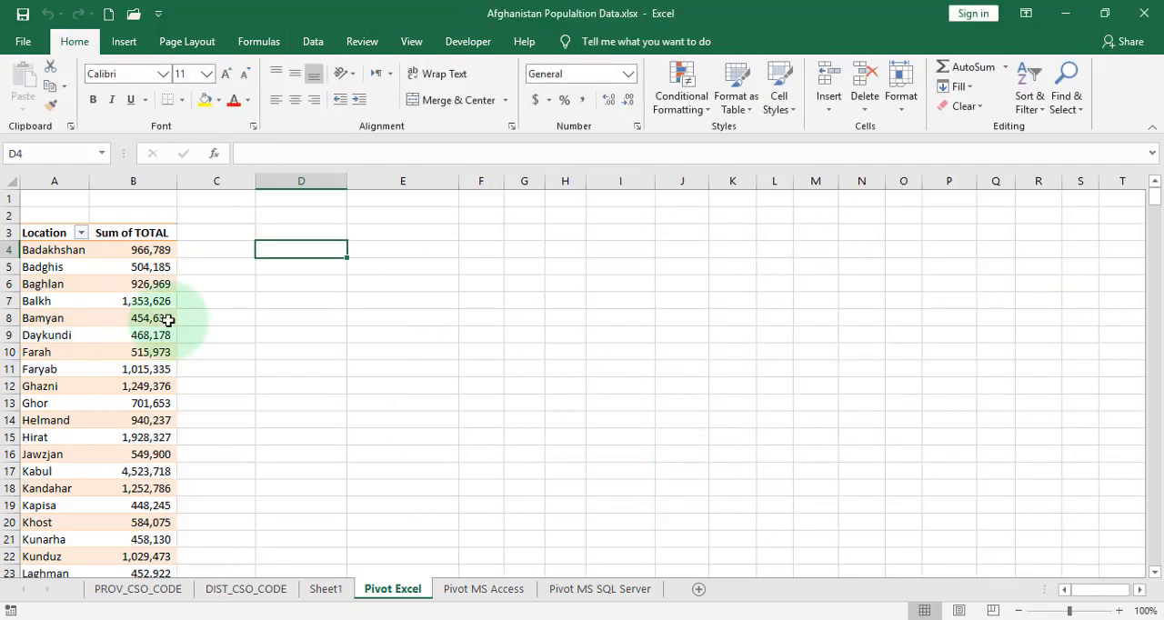
pyautogui.click(164, 318)
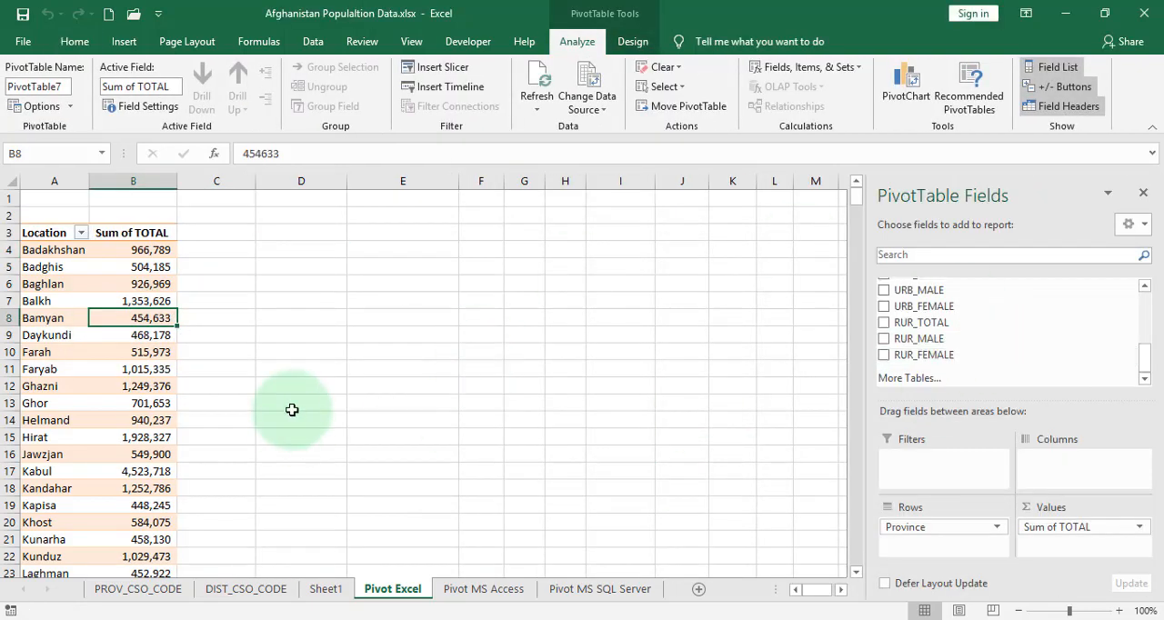